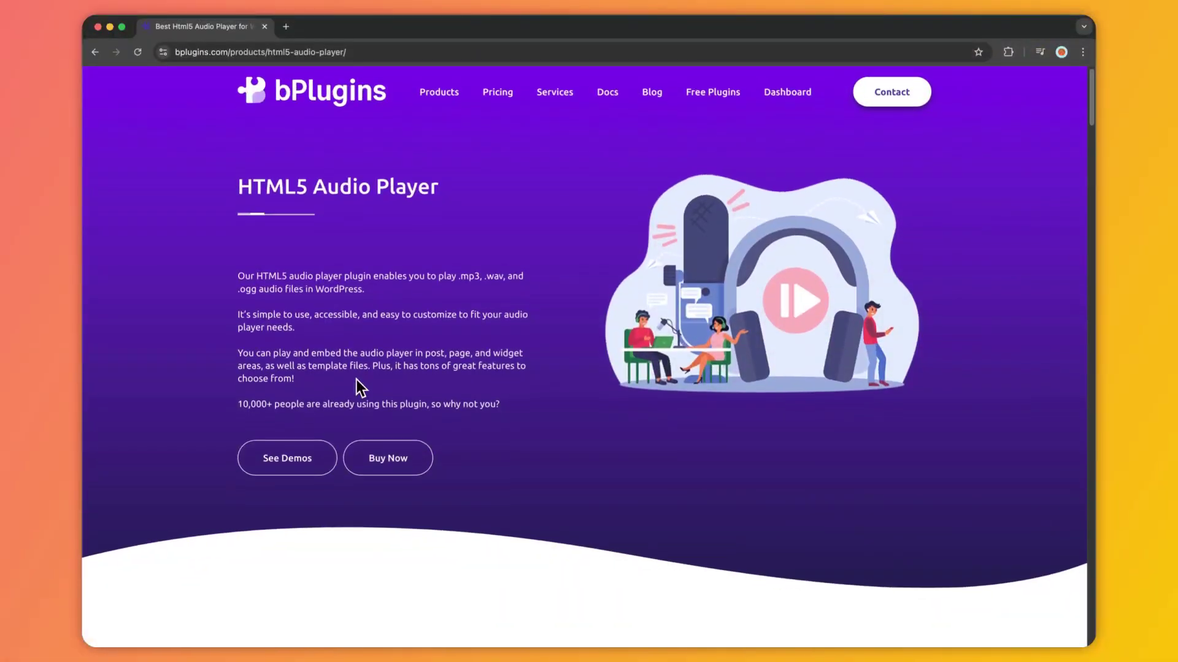
# - Scroll through the intro until the WordPress admin Dashboard is in view
pyautogui.scroll(-2, 357, 381)
pyautogui.scroll(-3, 356, 385)
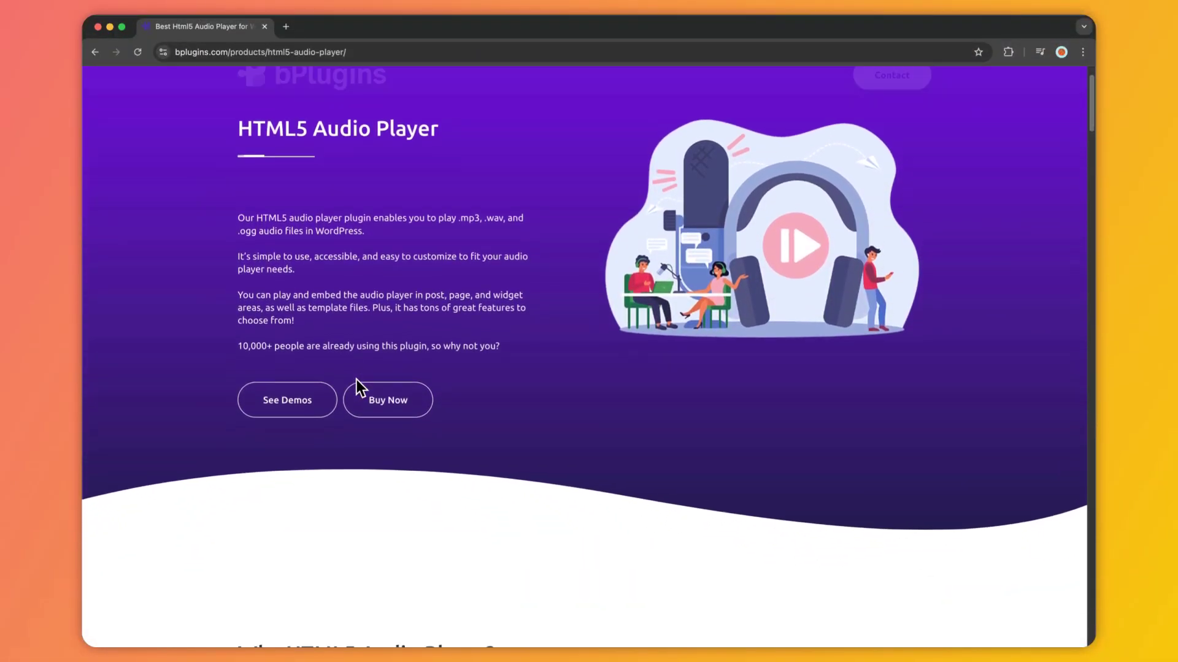
pyautogui.scroll(-2, 357, 380)
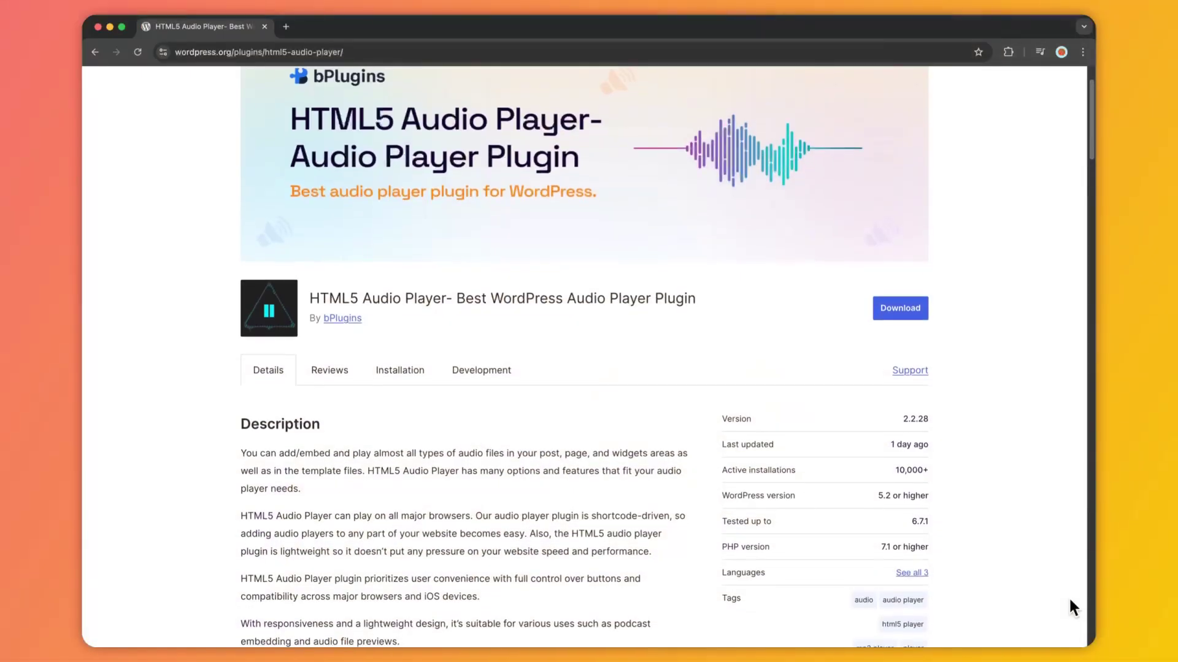
pyautogui.scroll(-1, 1068, 596)
pyautogui.scroll(-4, 1070, 601)
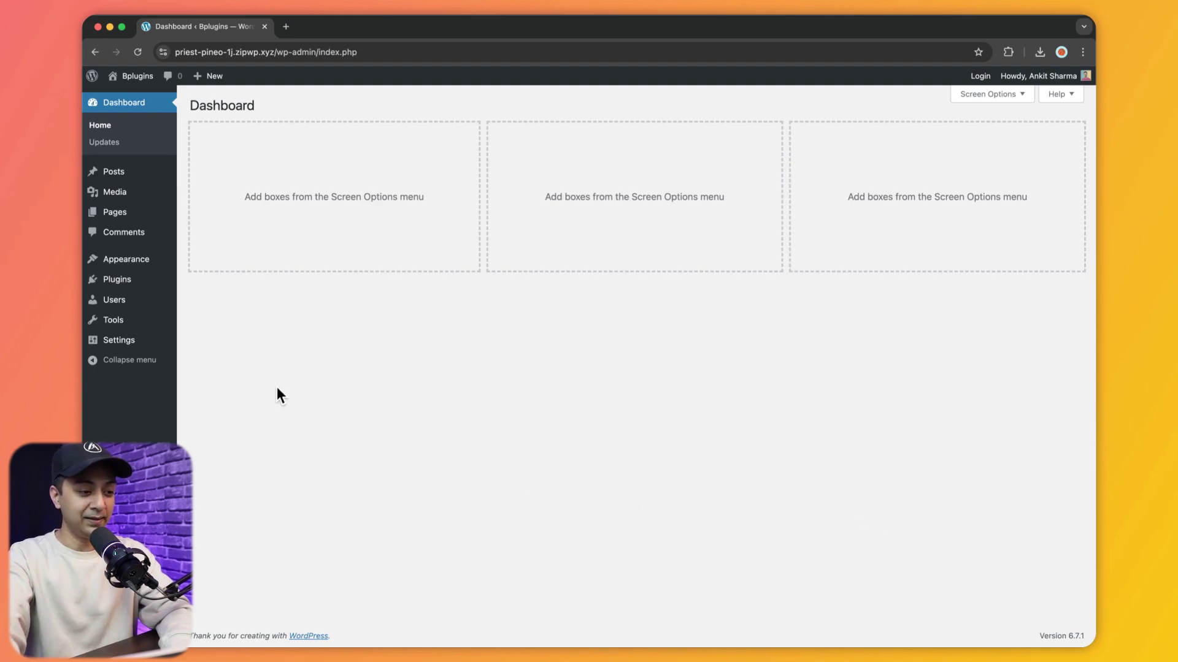
# - Search new plugins for 'html5 audio player', then install and activate bPlugins' HTML5 Audio Player
pyautogui.moveTo(130, 279)
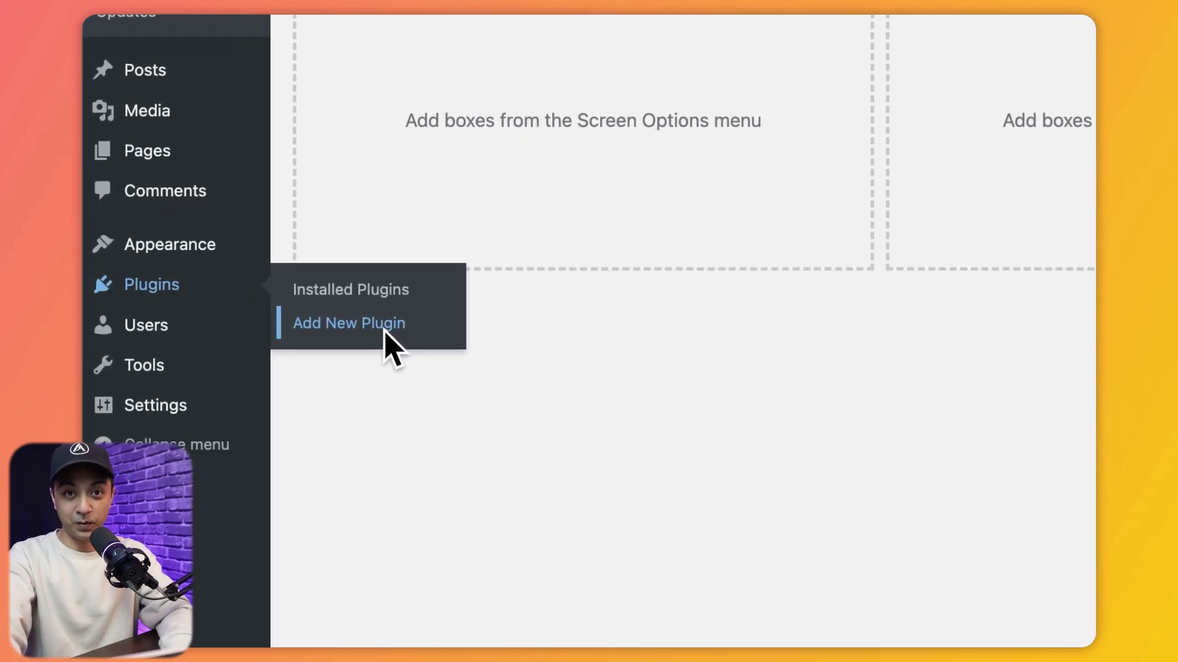
pyautogui.click(322, 318)
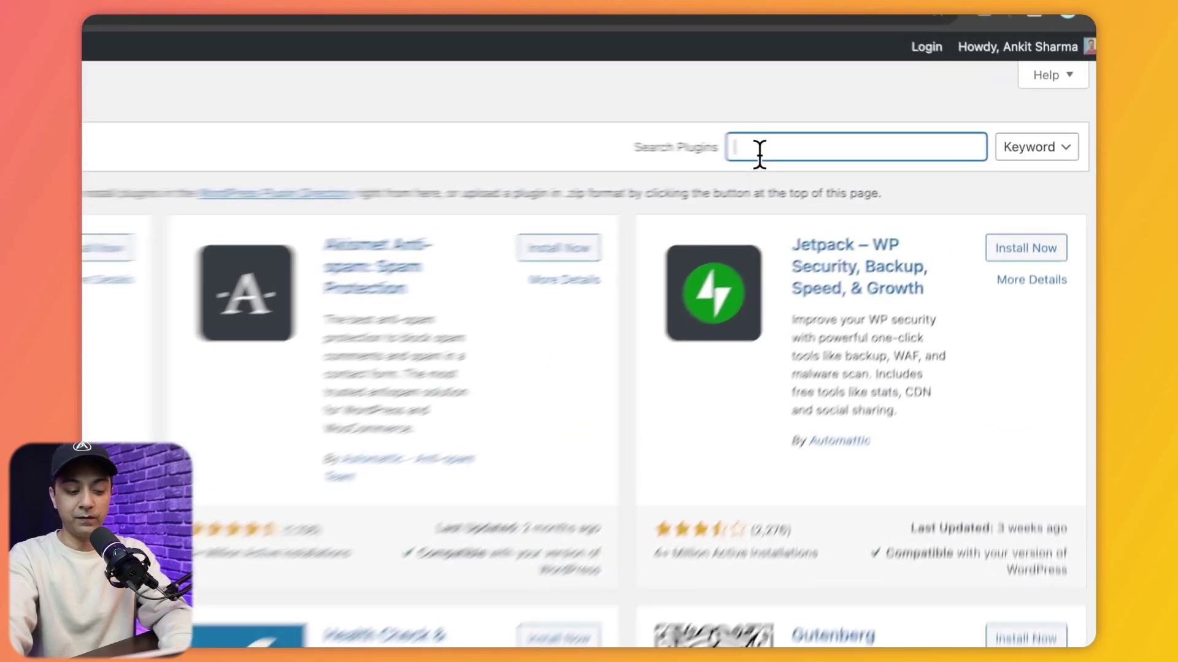
pyautogui.write('html5 audio player')
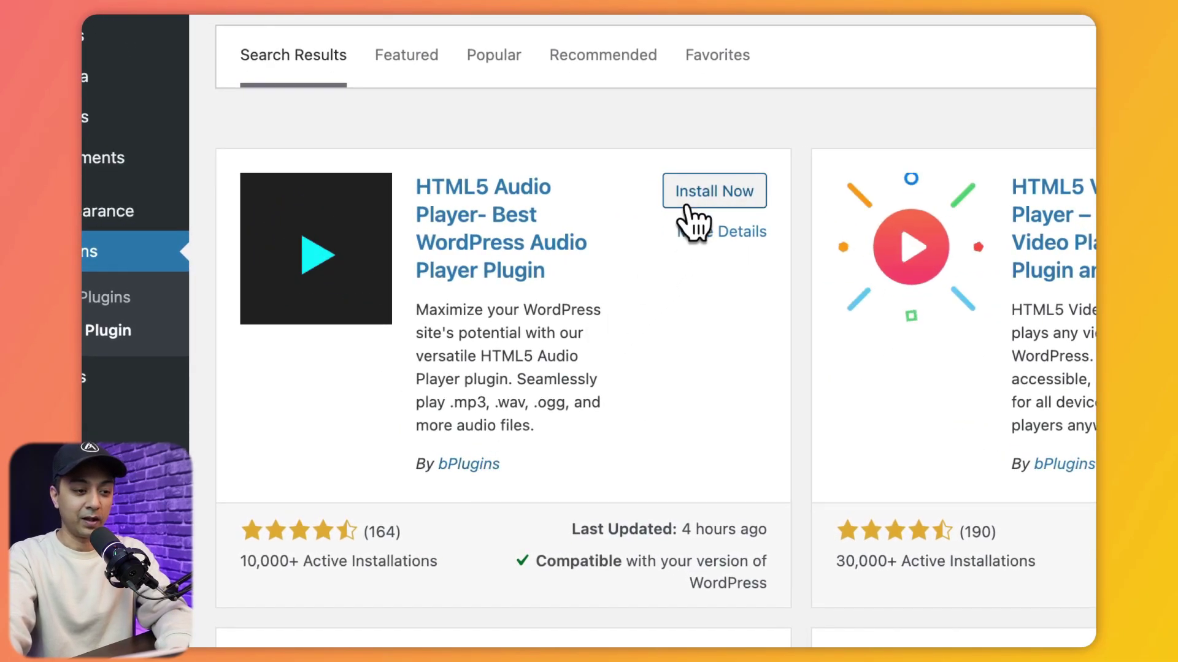
pyautogui.click(687, 195)
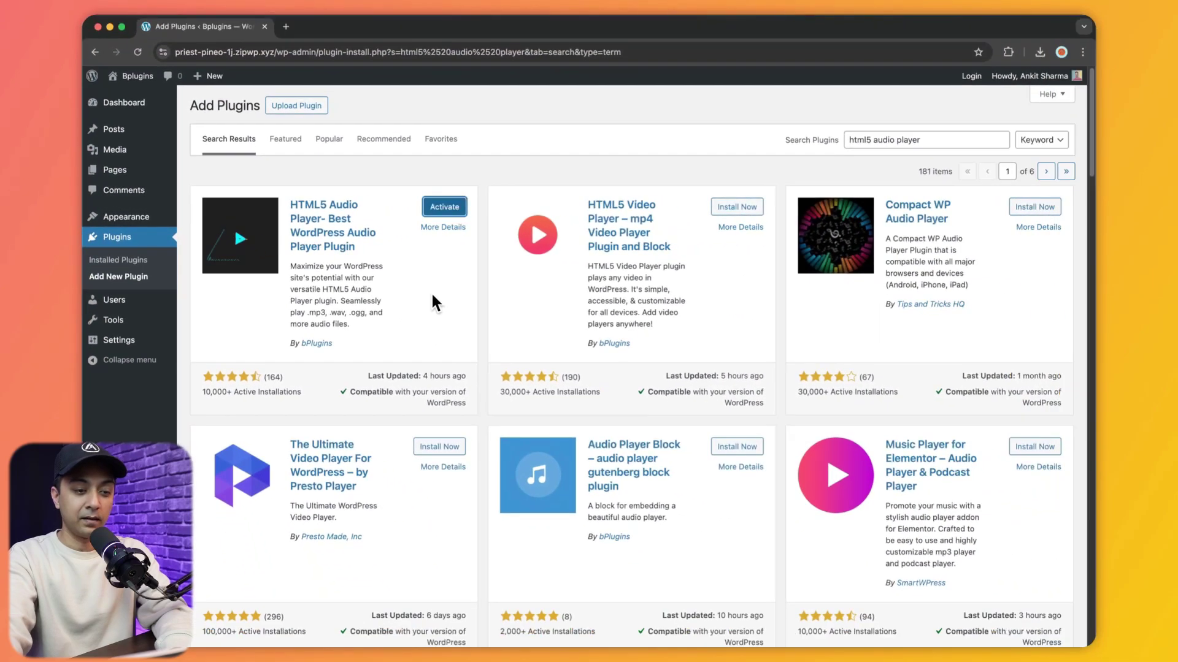
pyautogui.click(450, 213)
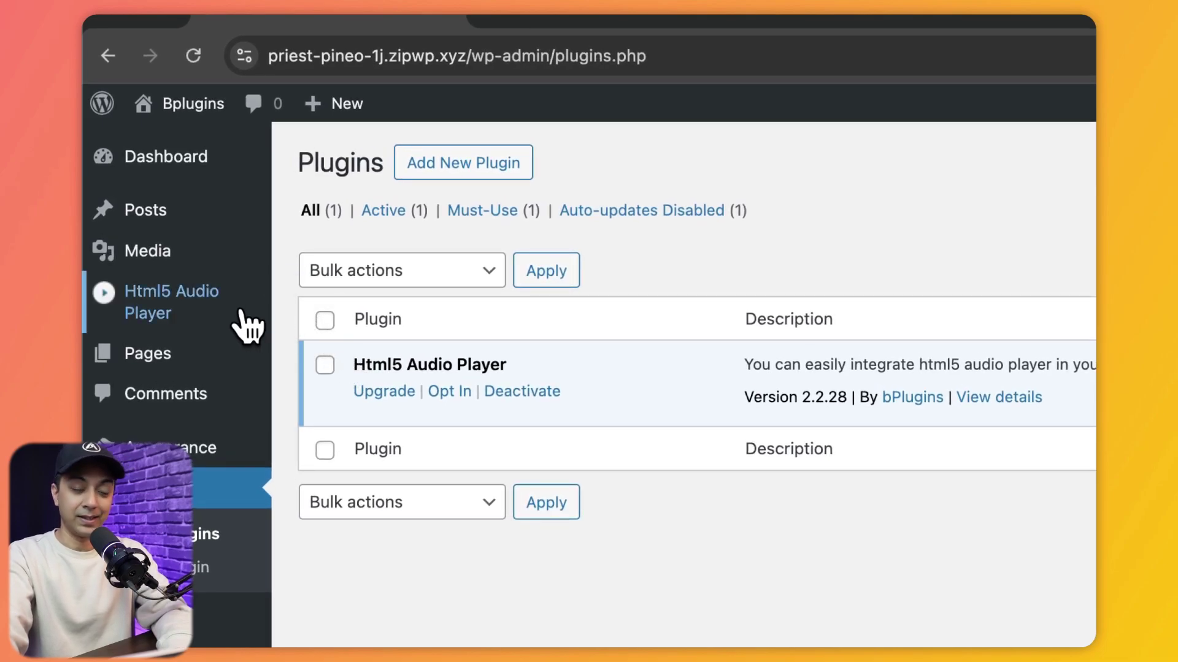
# - Open the Html5 Audio Player list and start a new player
pyautogui.moveTo(237, 311)
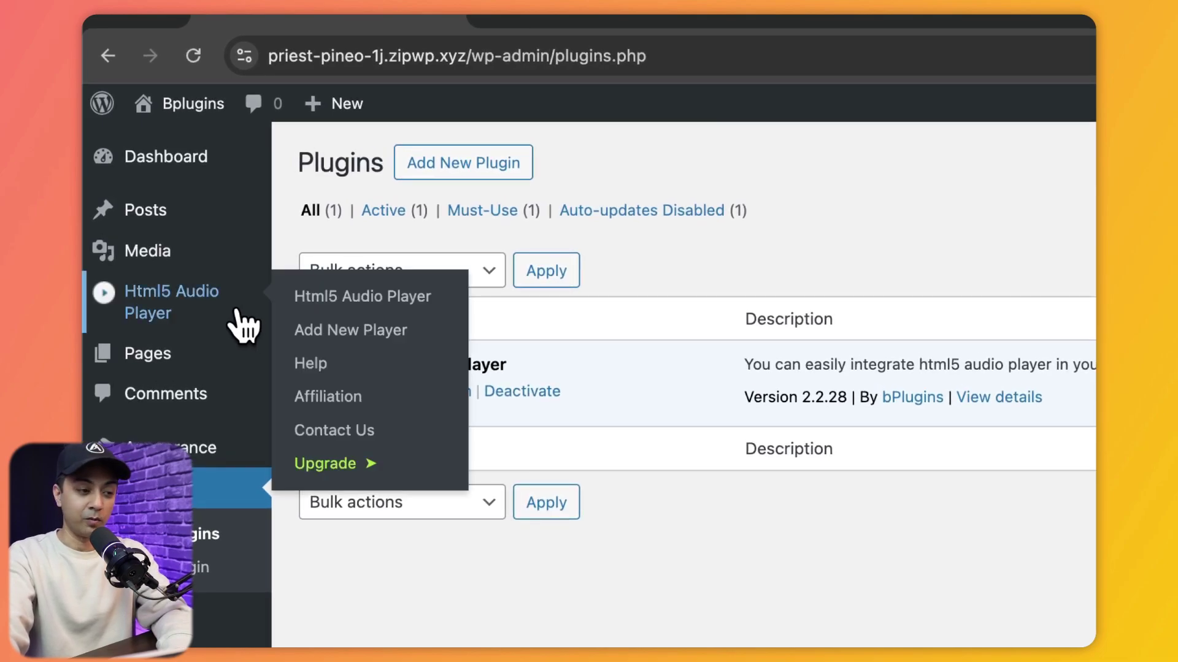
pyautogui.click(166, 305)
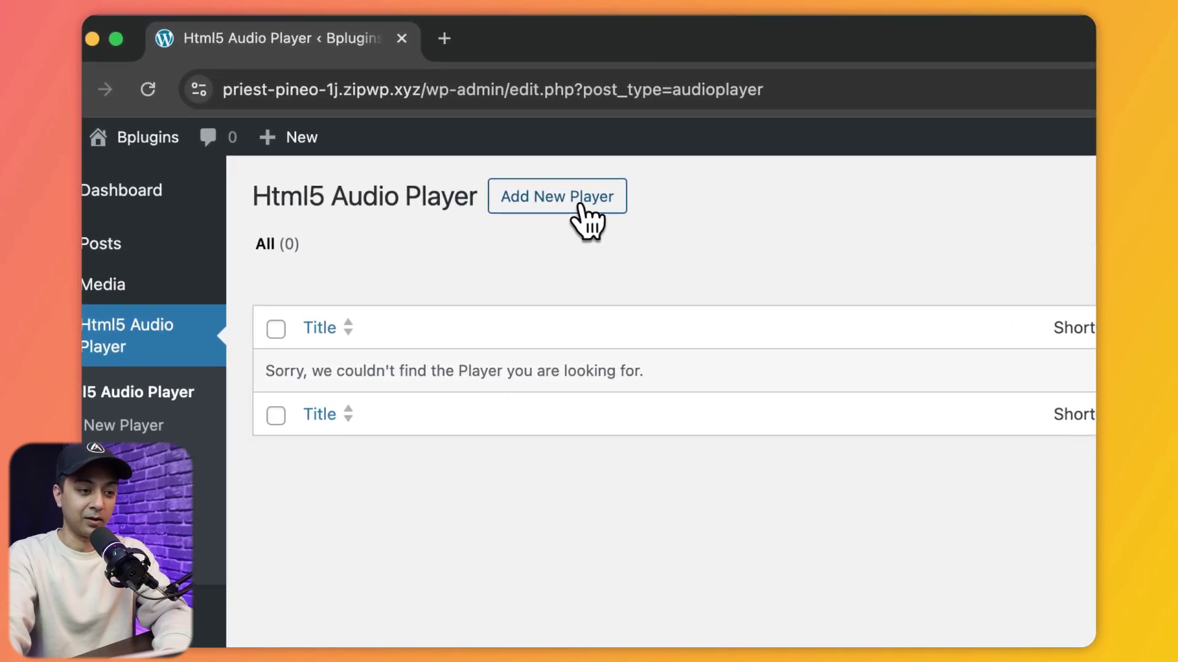
pyautogui.click(579, 207)
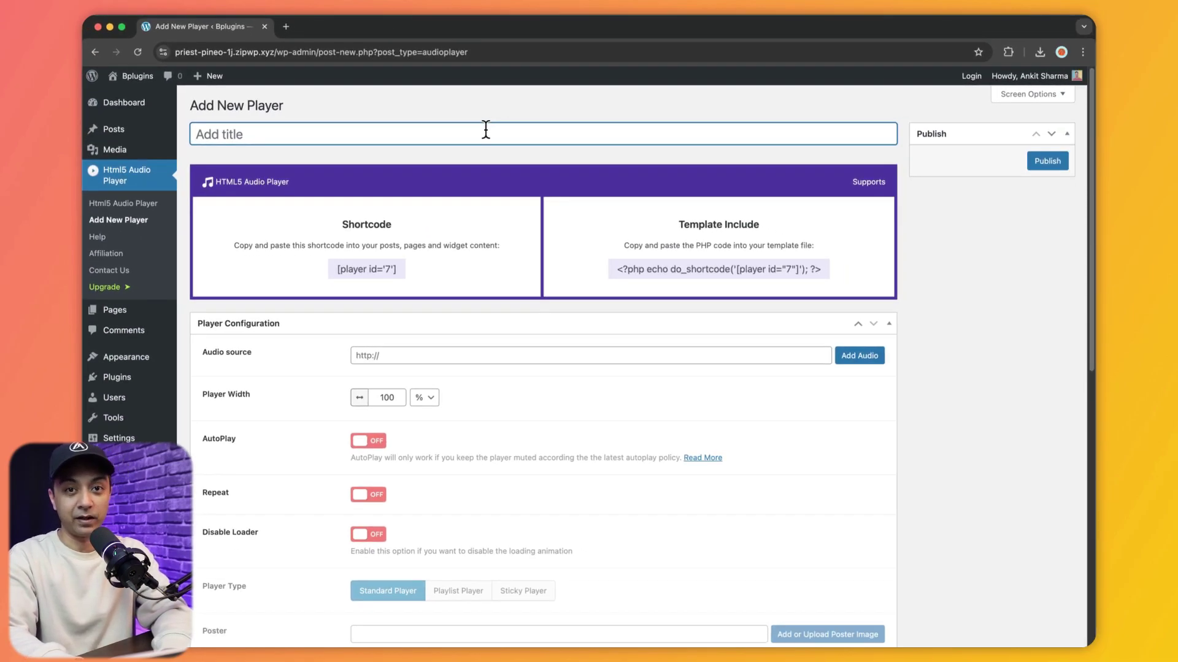
# - Title the new player 'Bplugins Demo' and scroll down to Player Configuration
pyautogui.write('Bplugins Demo')
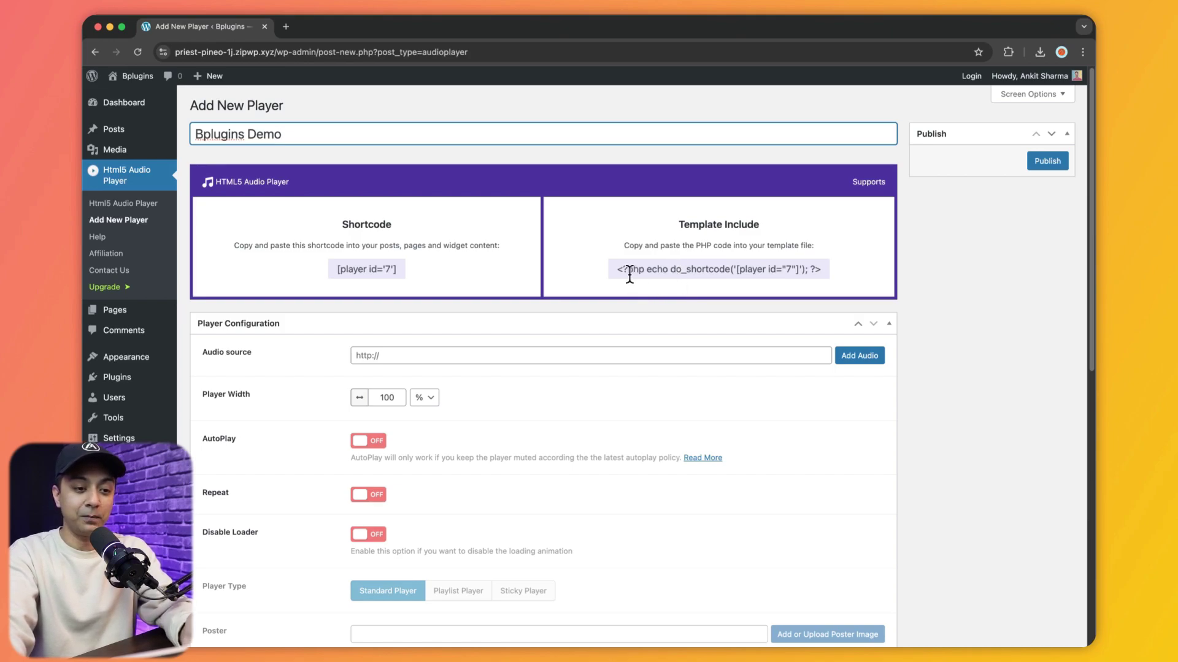
pyautogui.click(399, 273)
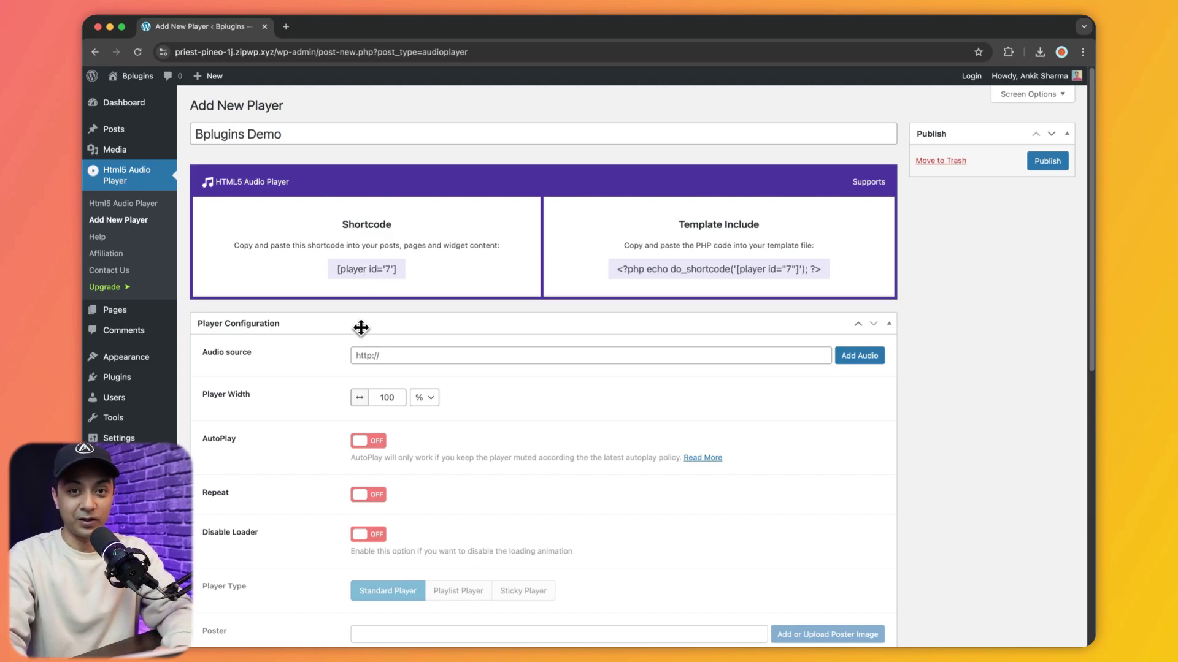
pyautogui.scroll(-5, 361, 328)
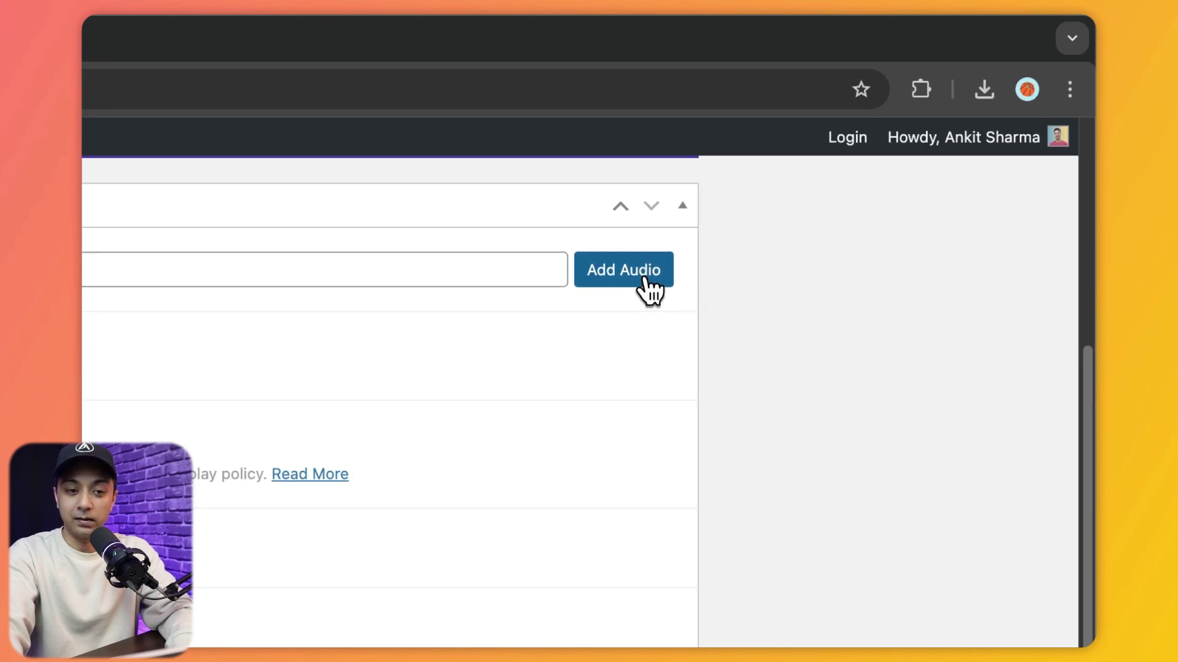
# - Upload Dream-Big-Jeremy-Korpas.mp3 from Downloads and select it as the player's audio source
pyautogui.click(644, 280)
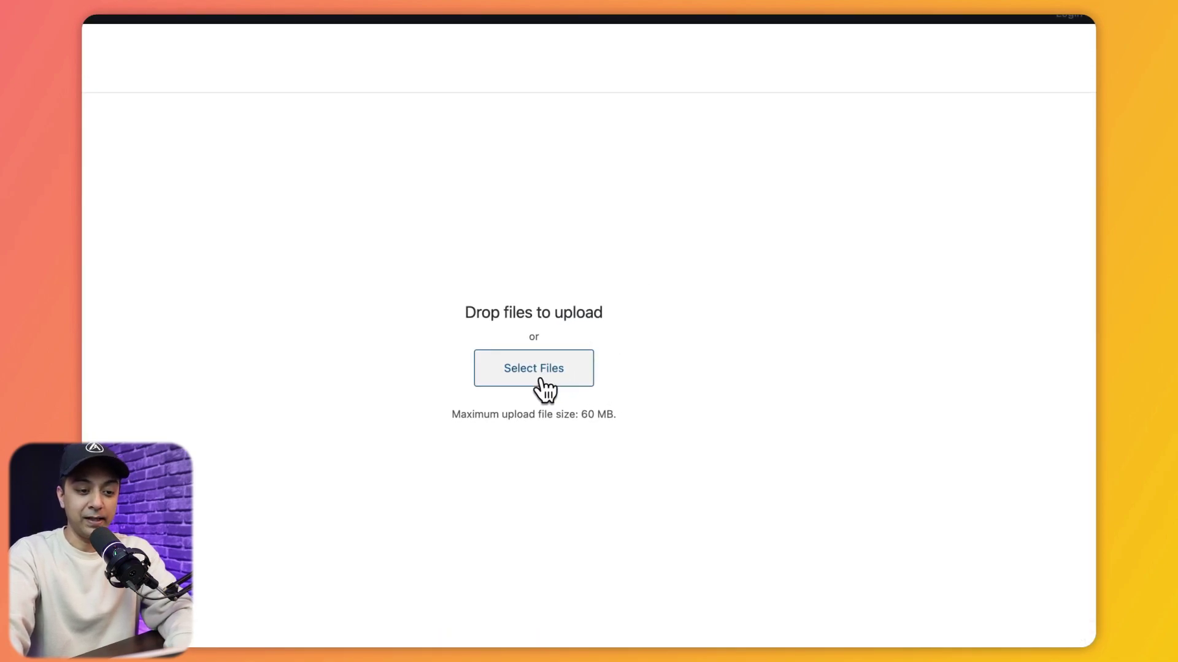
pyautogui.click(541, 379)
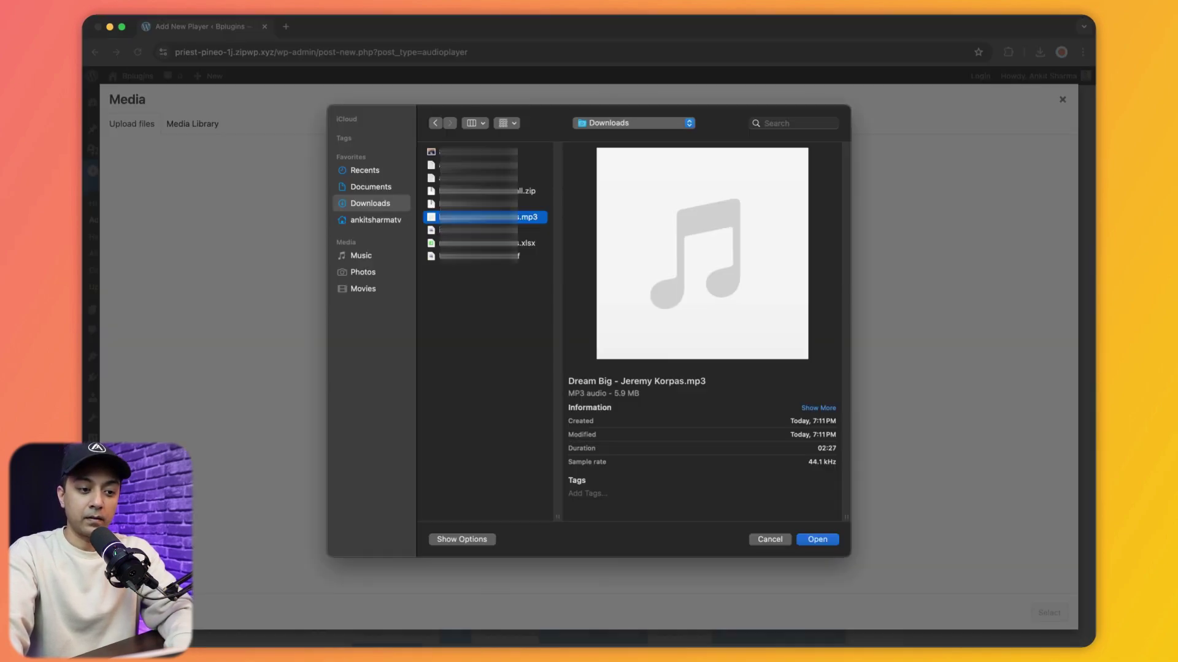
pyautogui.click(812, 542)
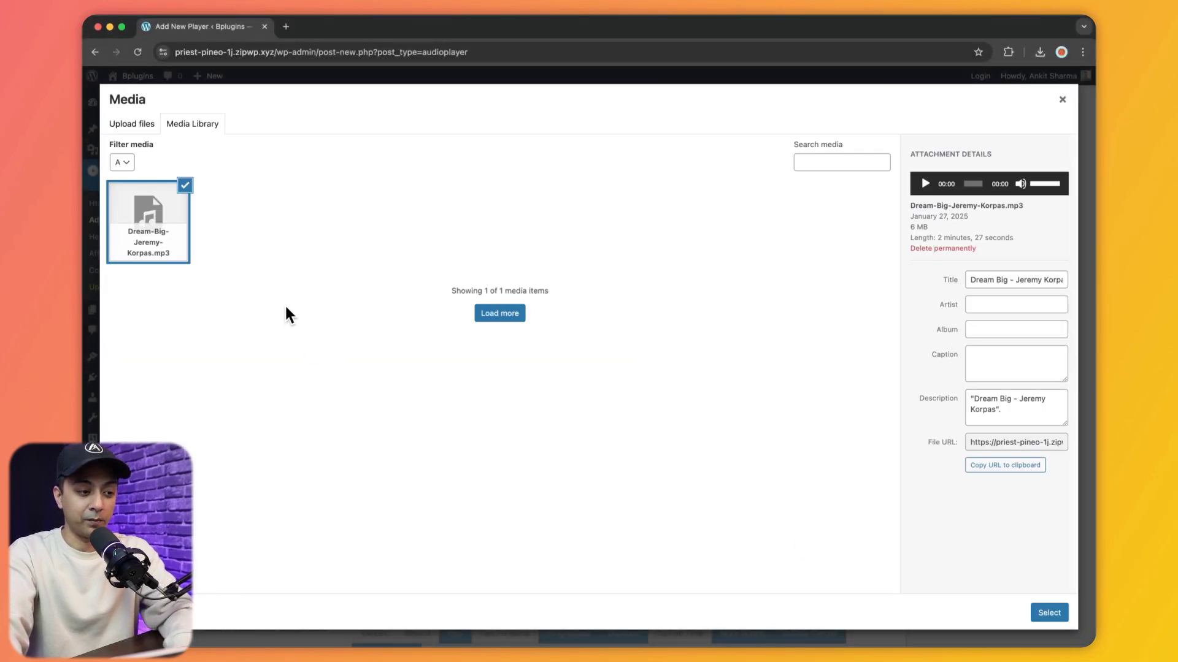
pyautogui.click(1049, 612)
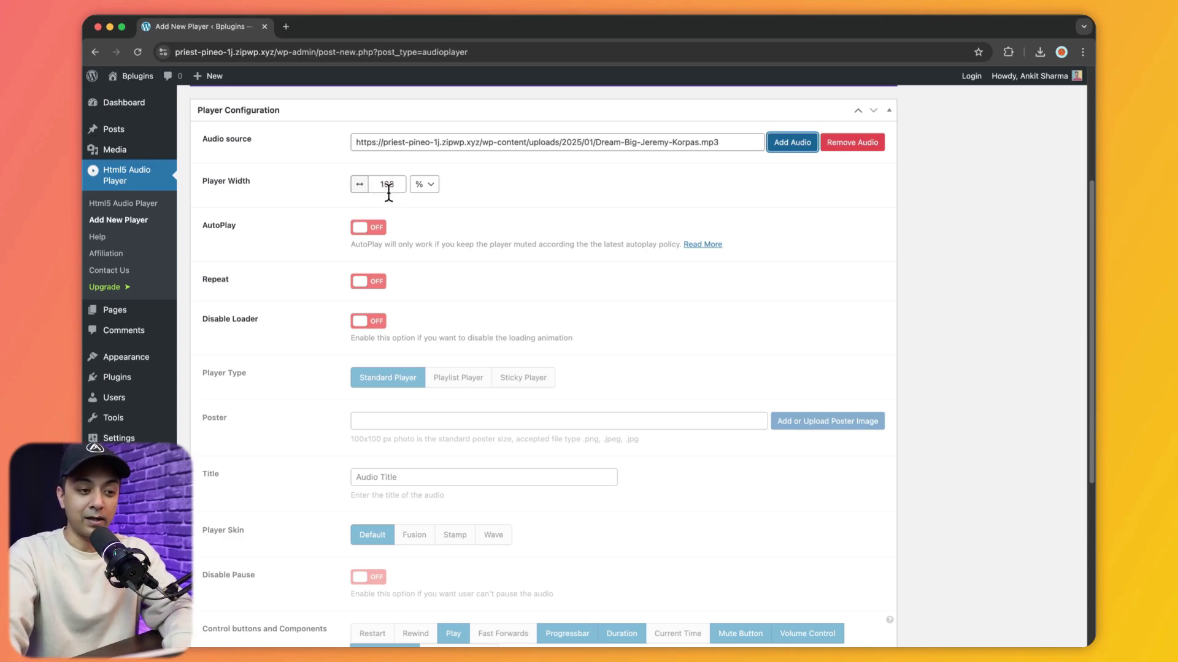
# - Keep the width in %, leave AutoPlay off, and switch Repeat and Disable Loader on
pyautogui.click(432, 186)
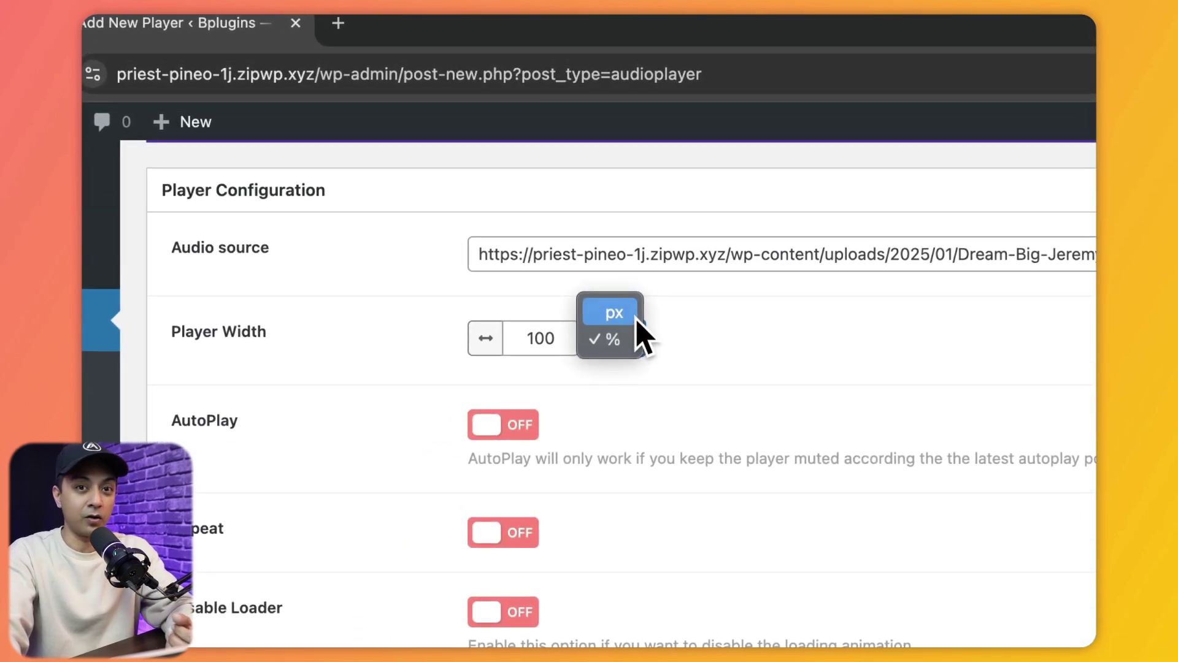
pyautogui.click(676, 327)
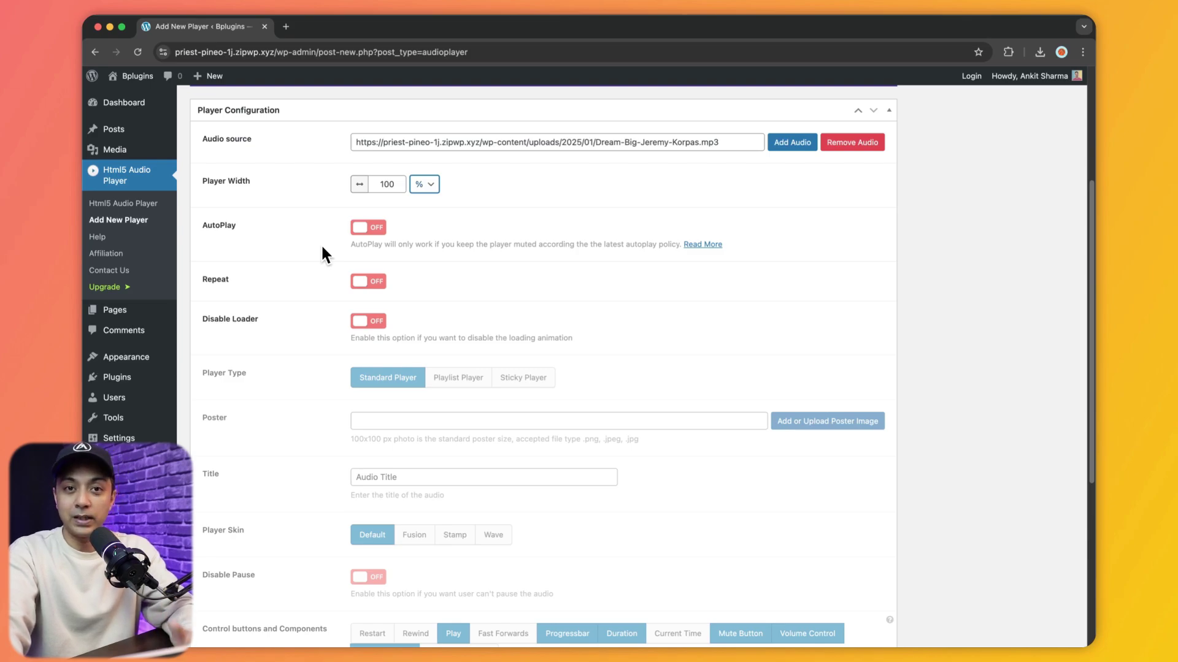
pyautogui.click(380, 232)
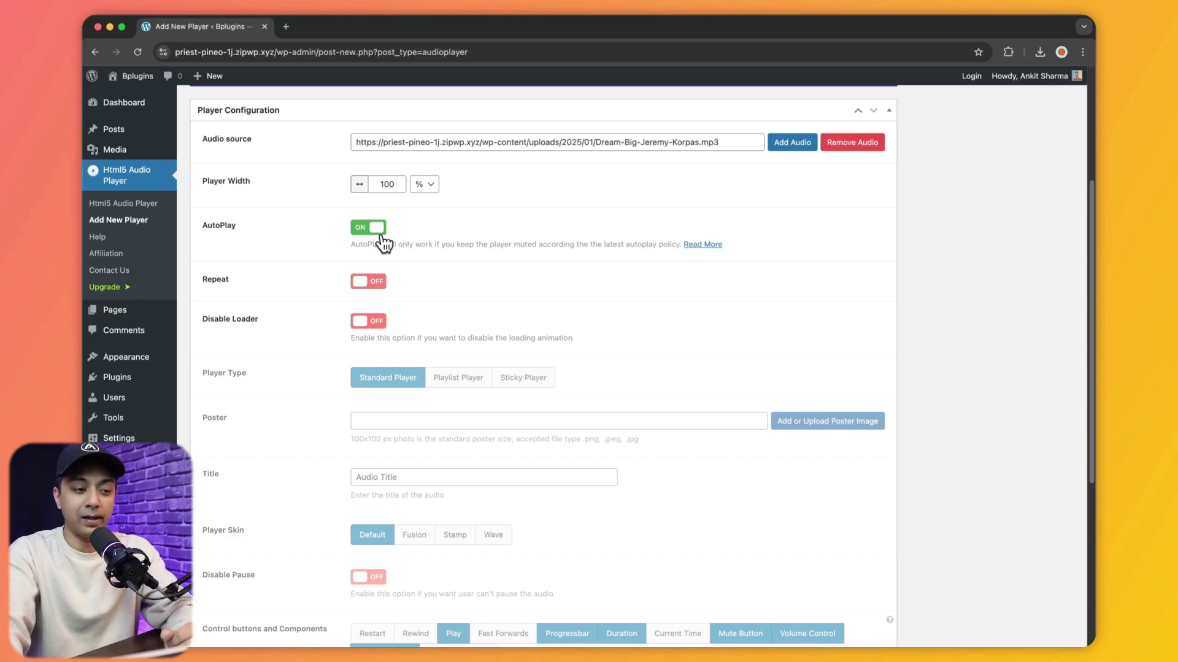
pyautogui.click(379, 232)
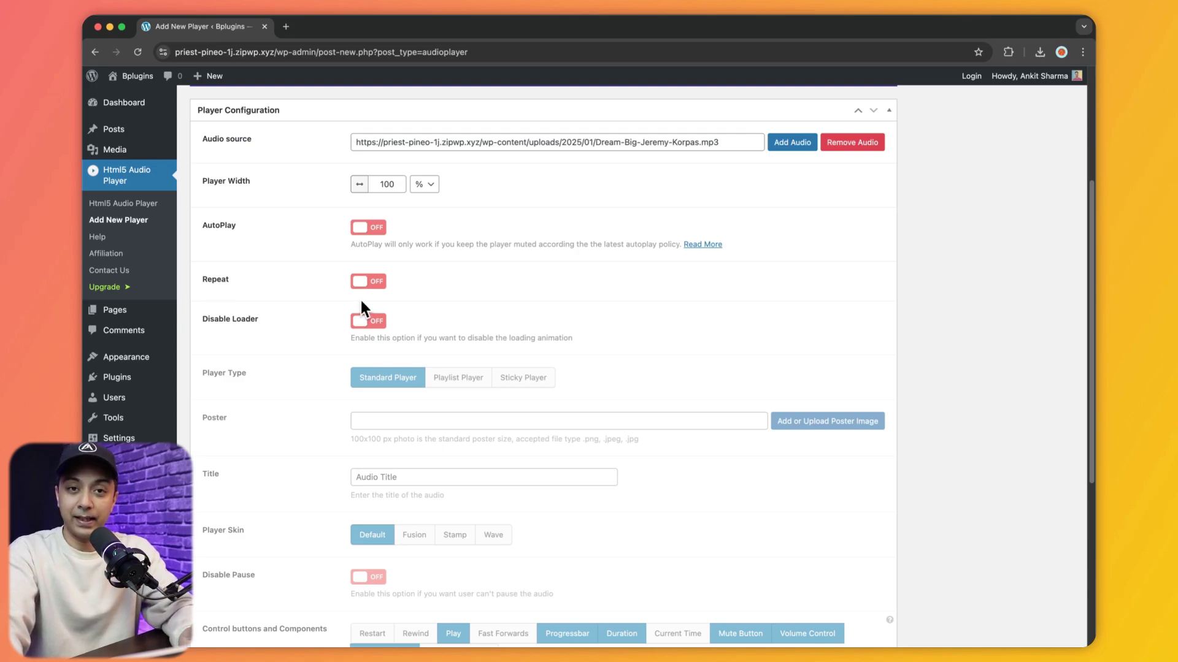
pyautogui.click(373, 285)
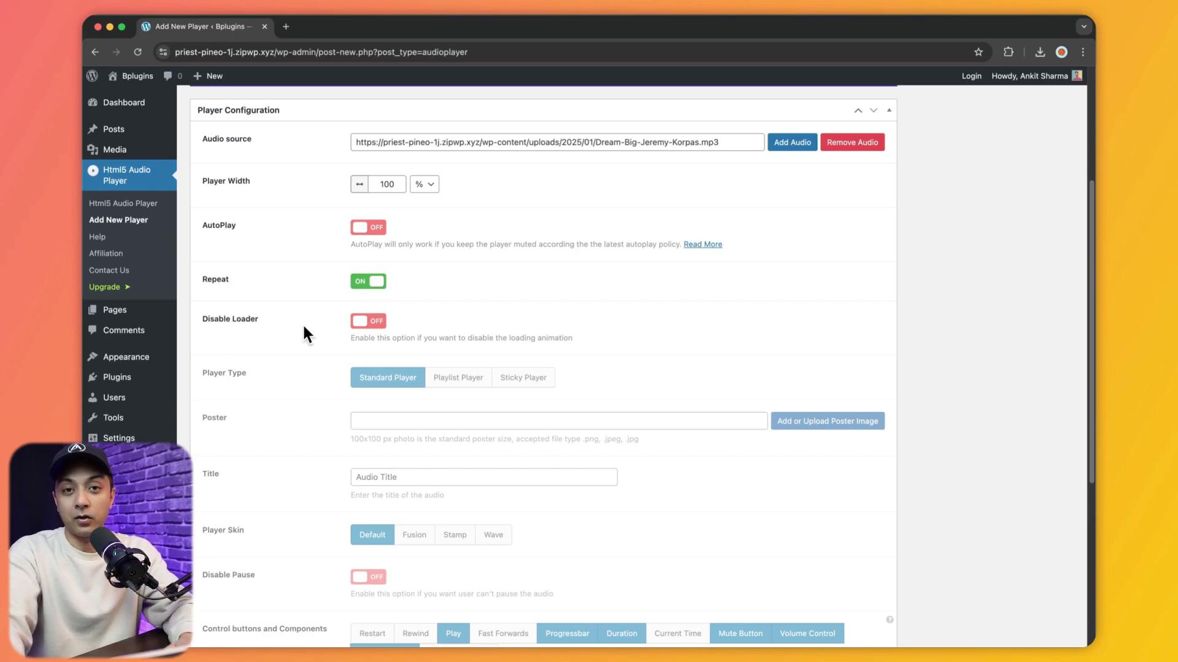
pyautogui.click(374, 326)
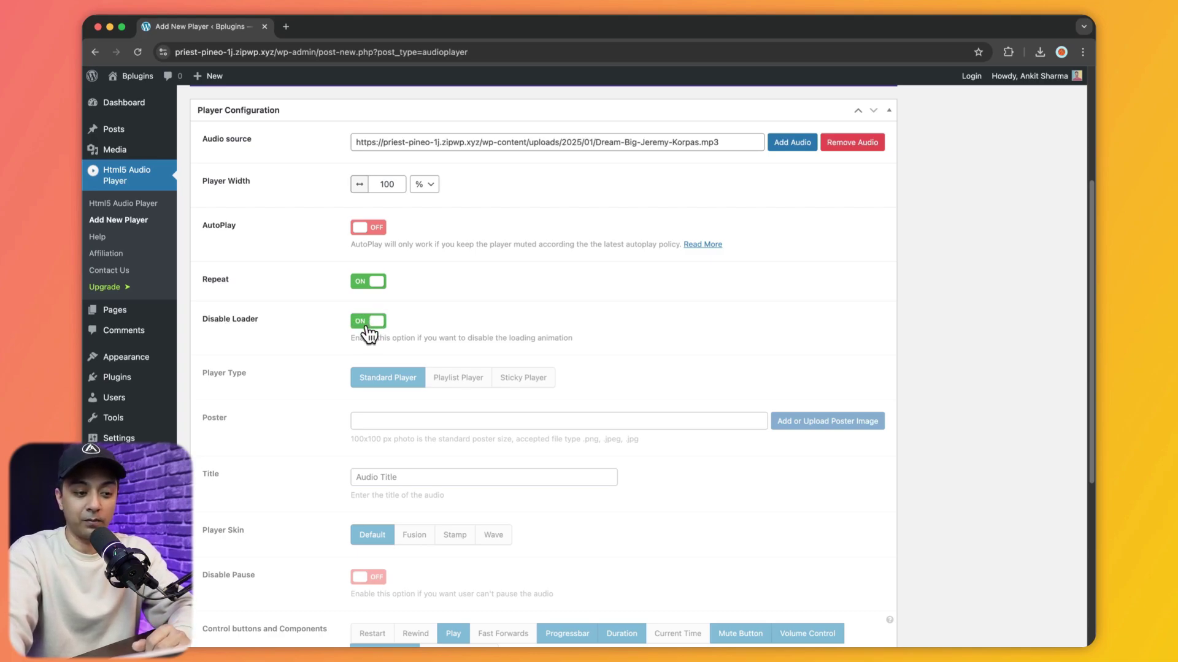
pyautogui.scroll(-3, 336, 344)
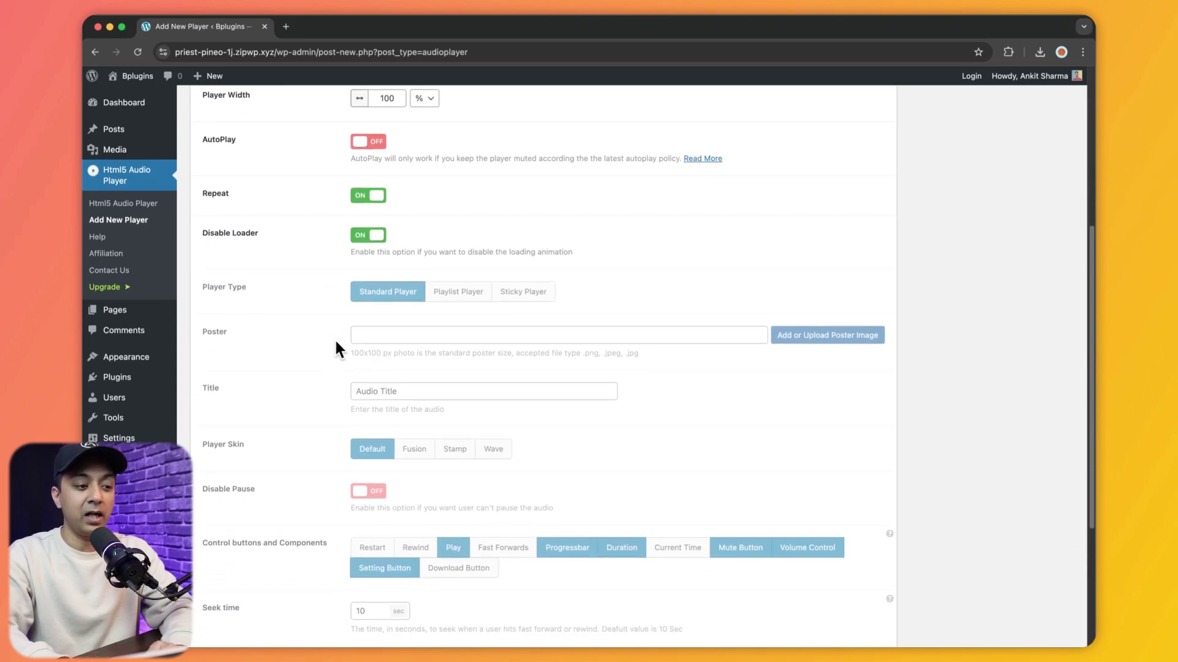
pyautogui.scroll(-2, 335, 342)
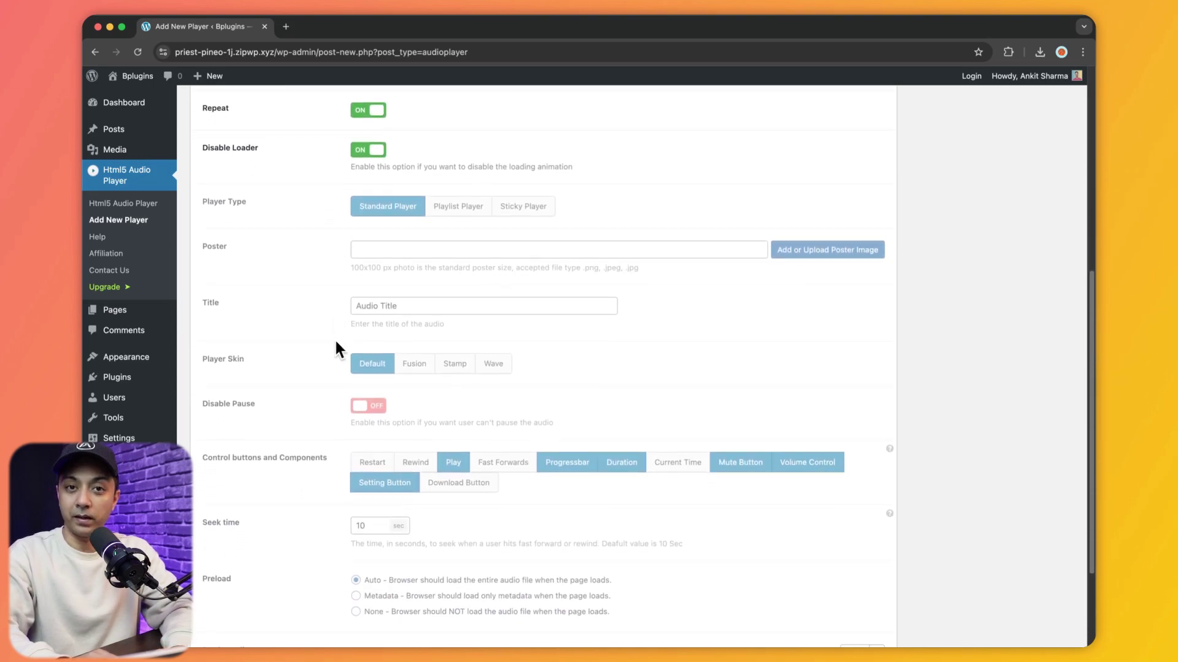
pyautogui.scroll(-3, 336, 351)
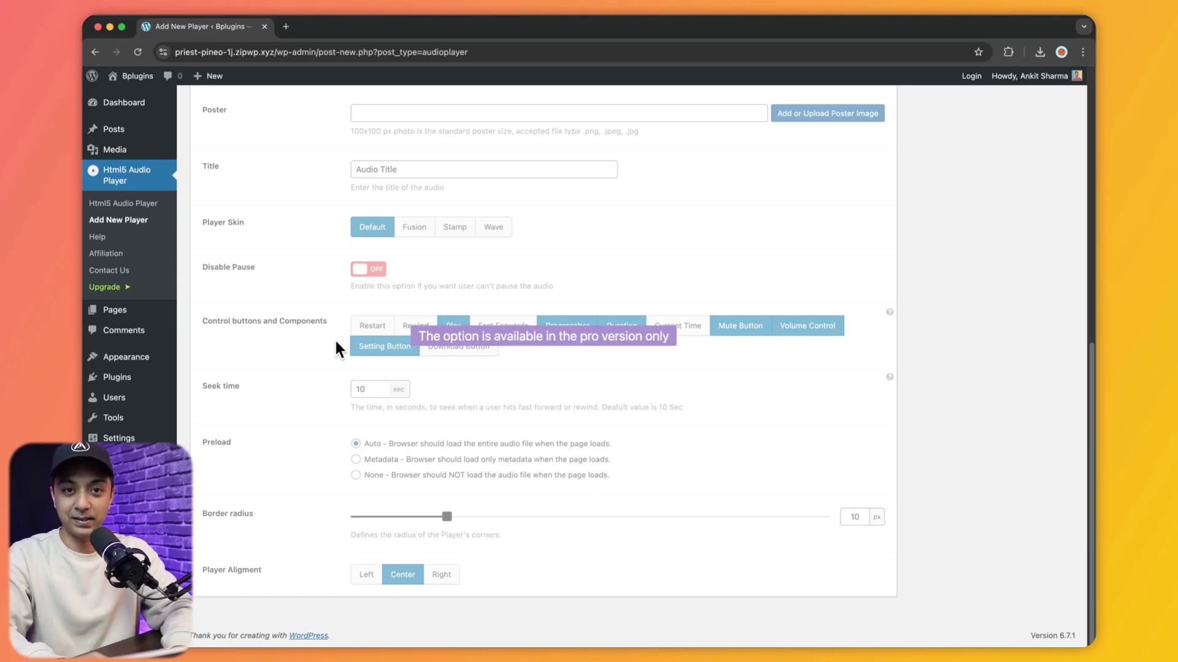
pyautogui.scroll(10, 713, 246)
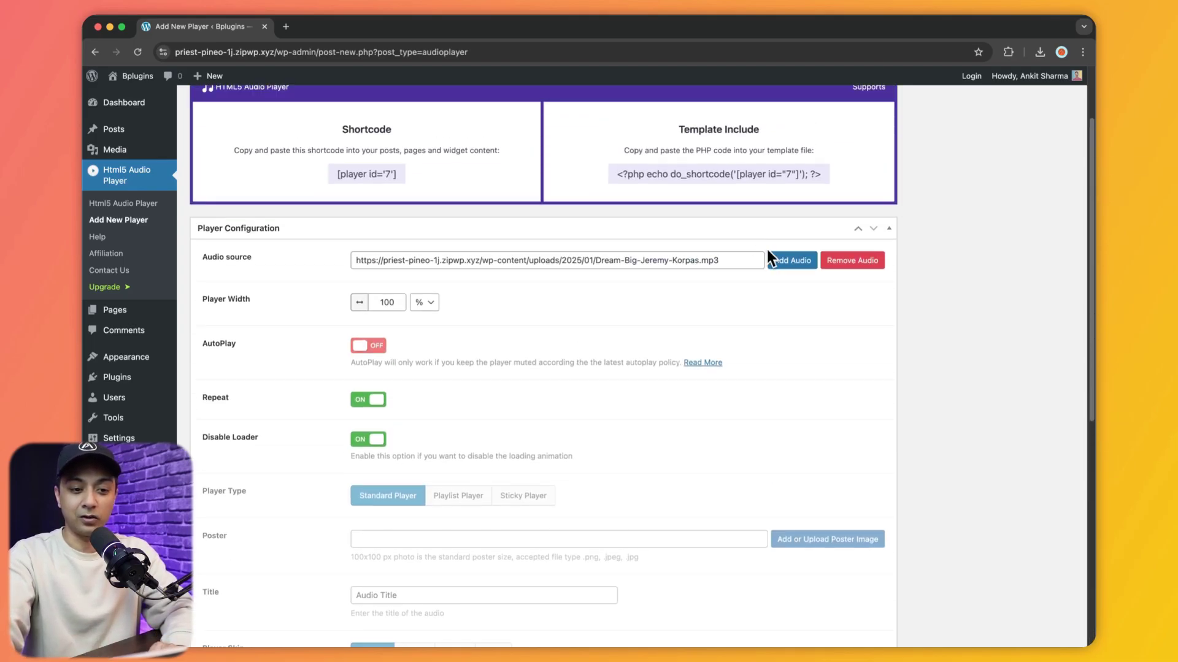
pyautogui.scroll(3, 766, 250)
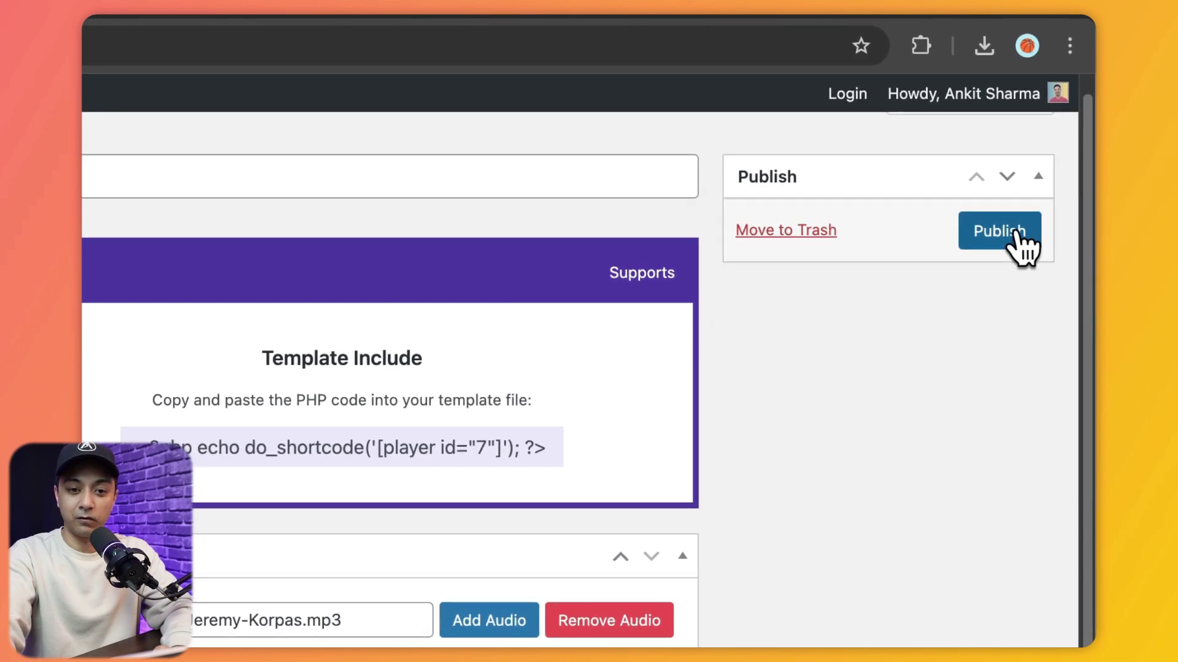
# - Publish the Bplugins Demo player and copy its [player id='7'] shortcode
pyautogui.click(1018, 239)
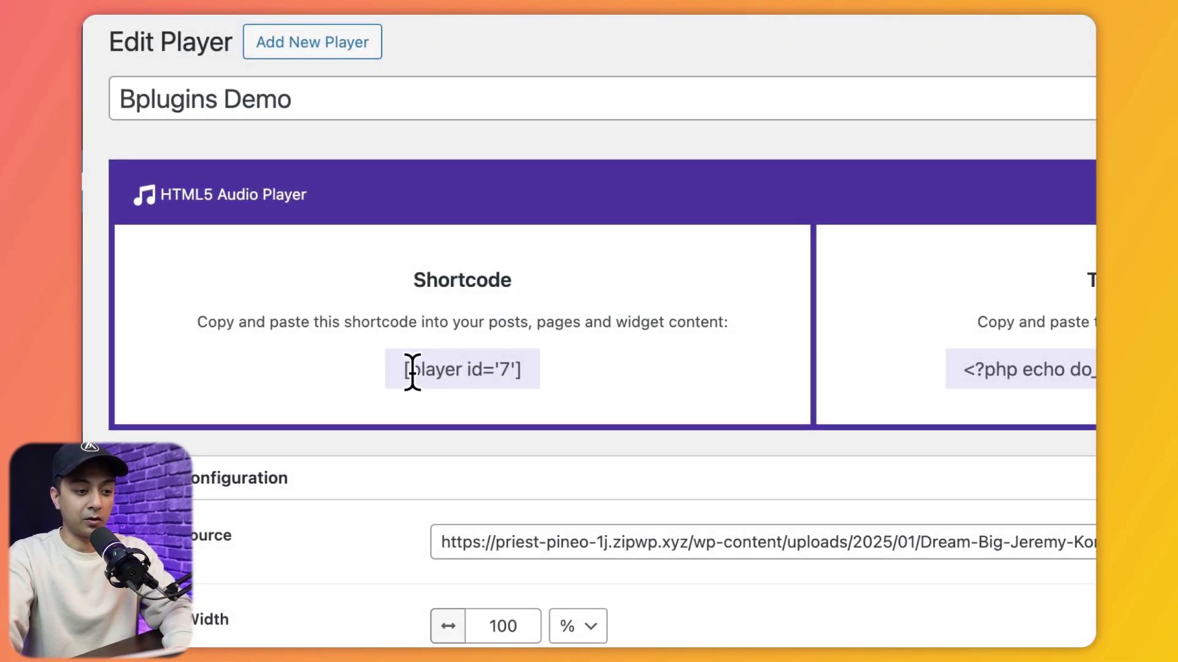
pyautogui.click(404, 371)
pyautogui.hotkey('ctrl', 'c')
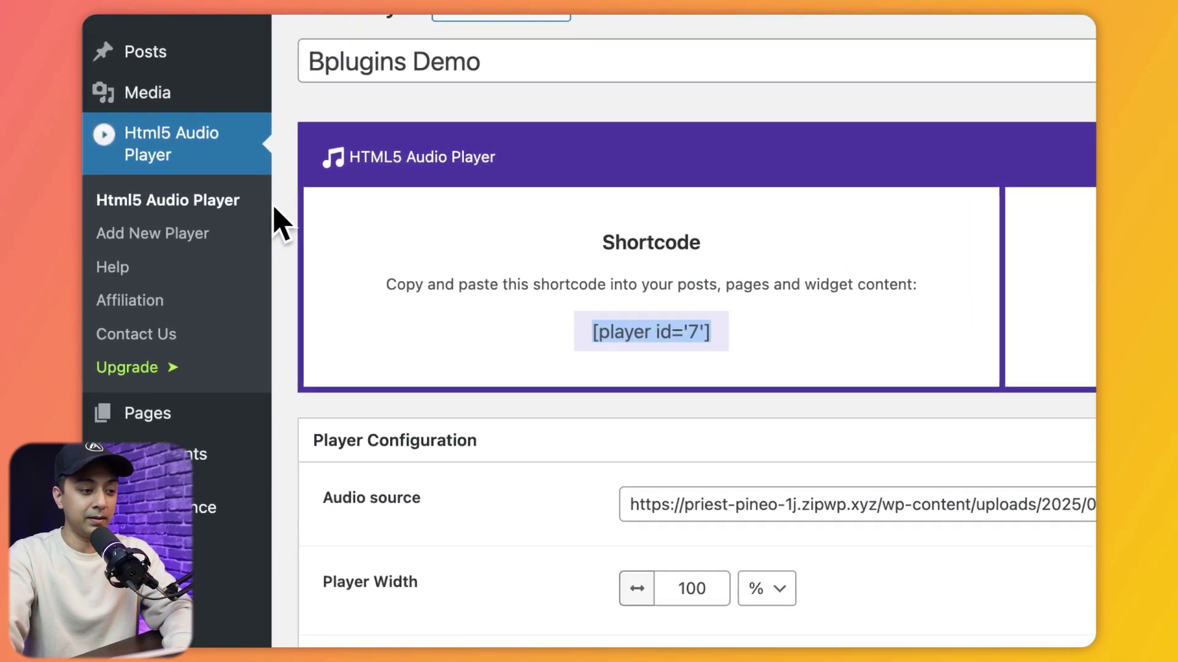
# - Add a new page from the Pages menu and close the List View panel
pyautogui.moveTo(165, 418)
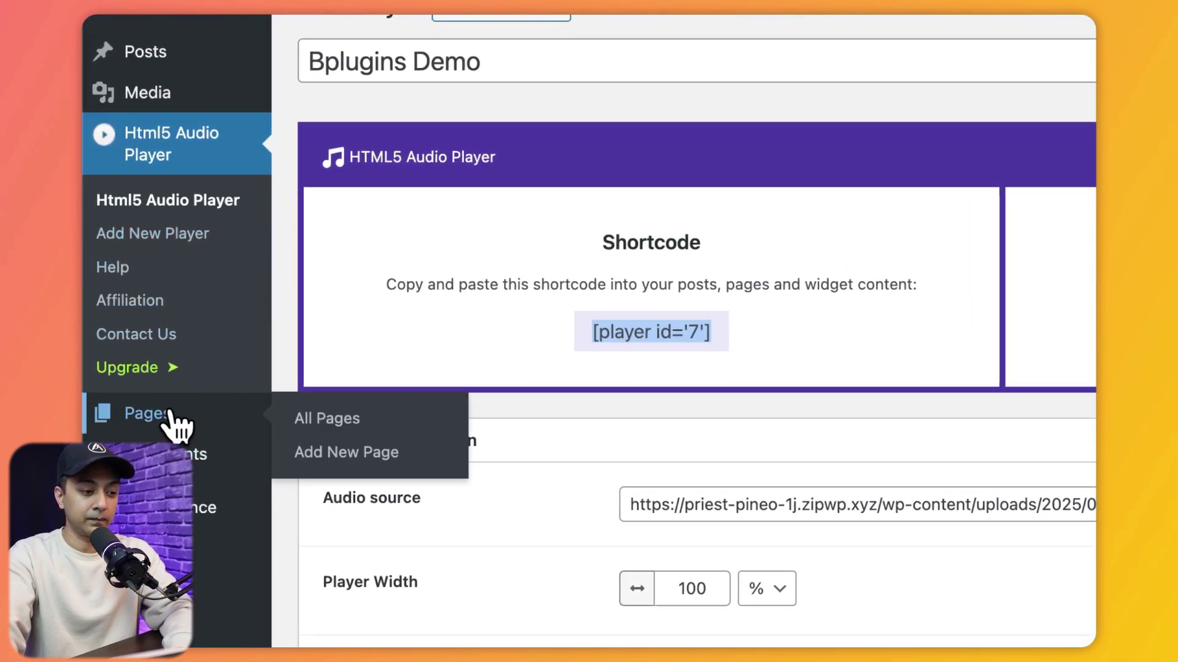
pyautogui.click(181, 418)
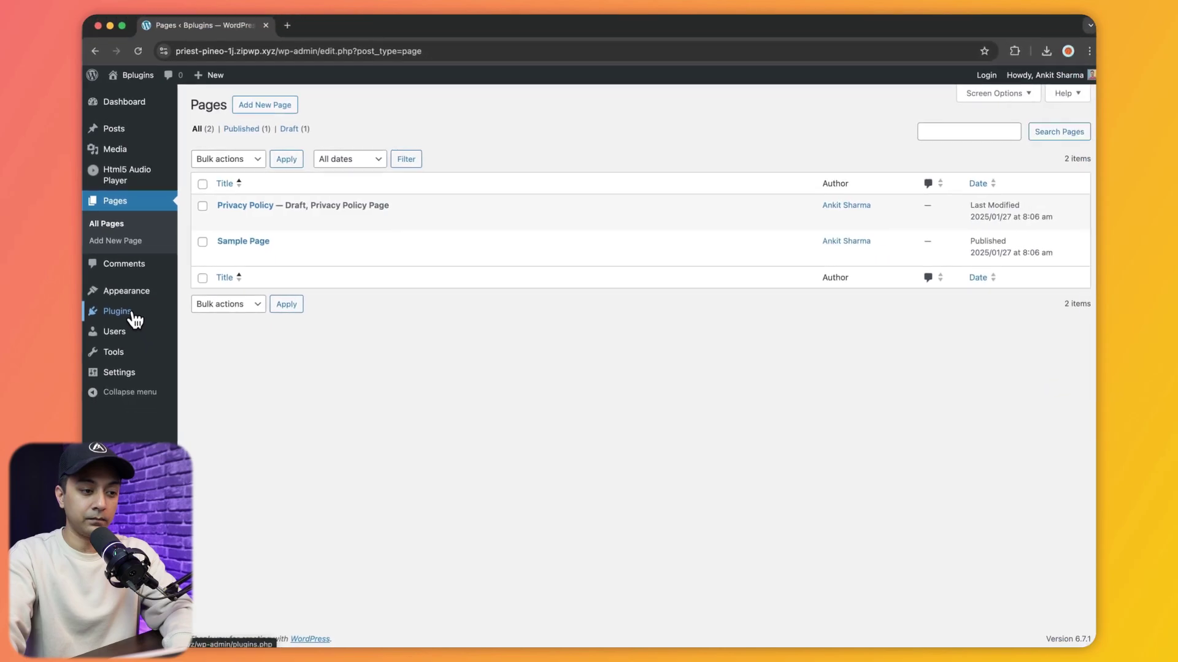
pyautogui.click(275, 119)
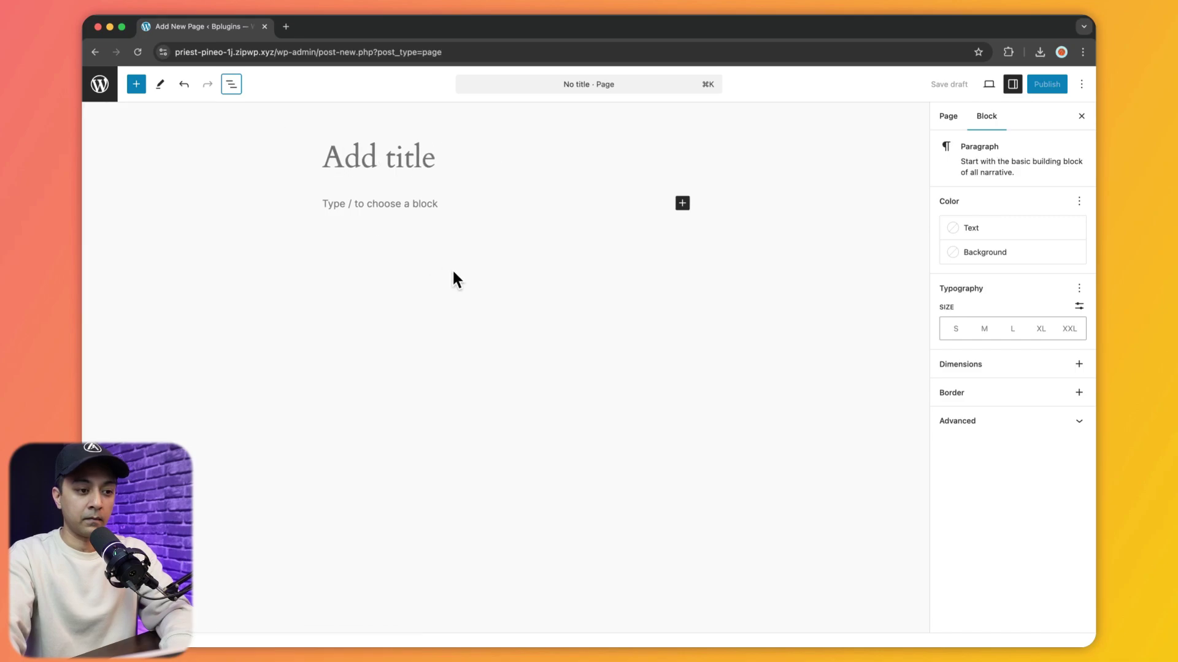
# - Title the page 'Bplugins Demo' and paste [player id='7'] into a Shortcode block
pyautogui.click(412, 164)
pyautogui.write('Bplugins Demo')
pyautogui.click(432, 202)
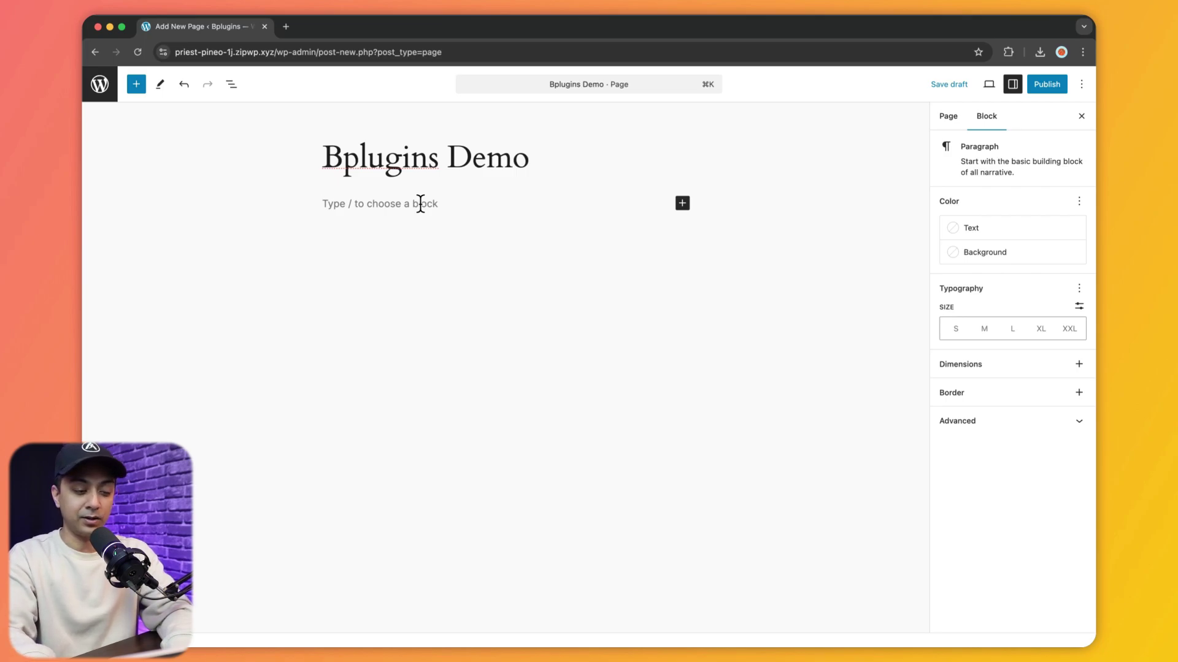
pyautogui.write('/')
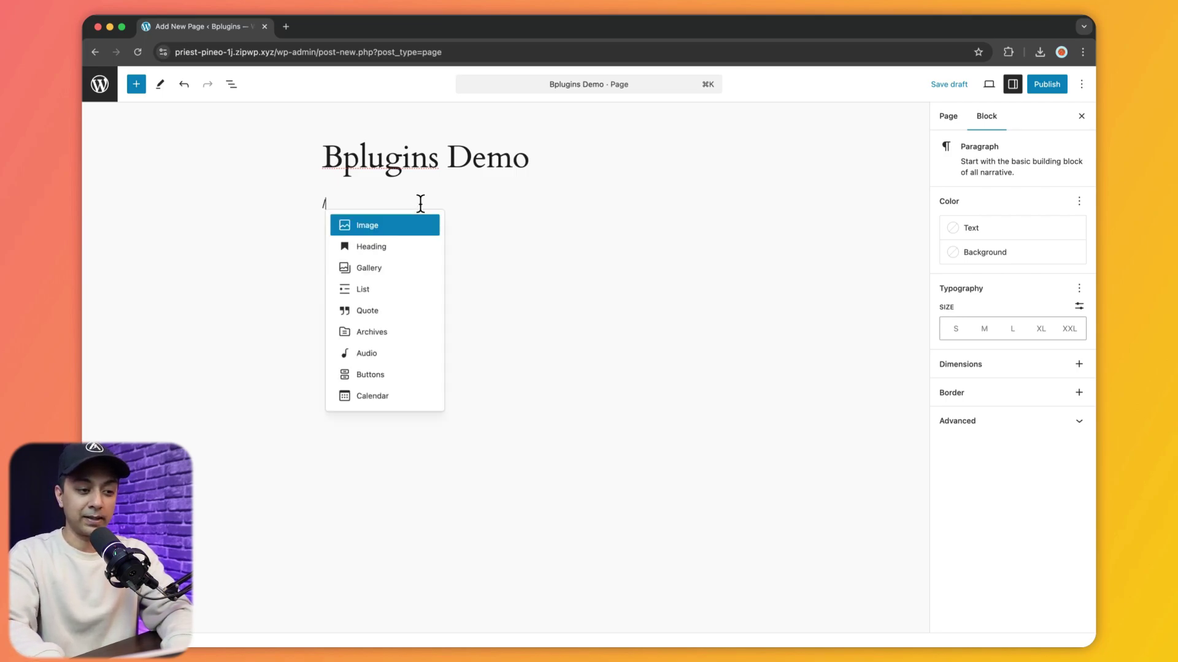
pyautogui.write('sho')
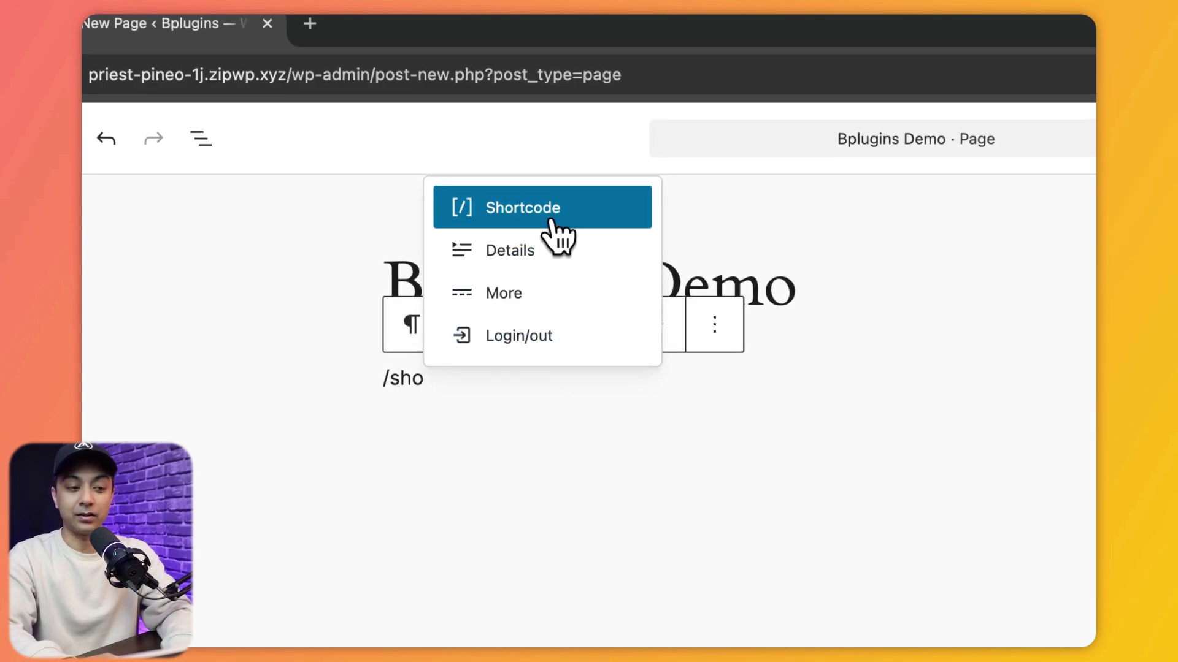
pyautogui.click(537, 235)
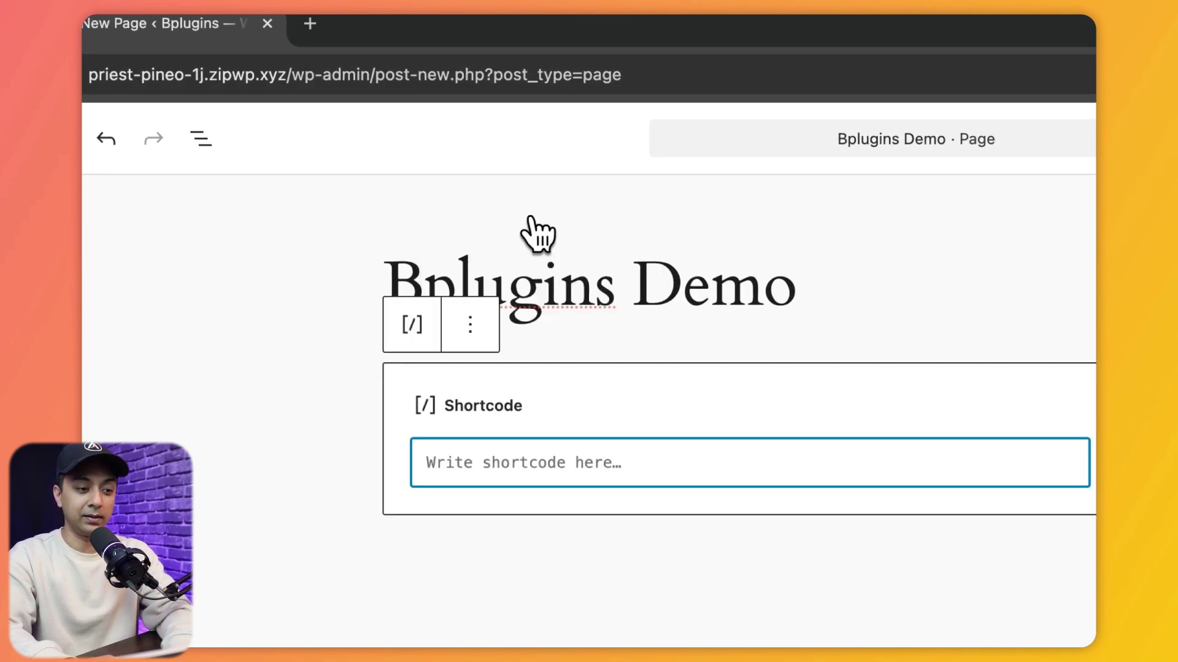
pyautogui.hotkey('ctrl', 'v')
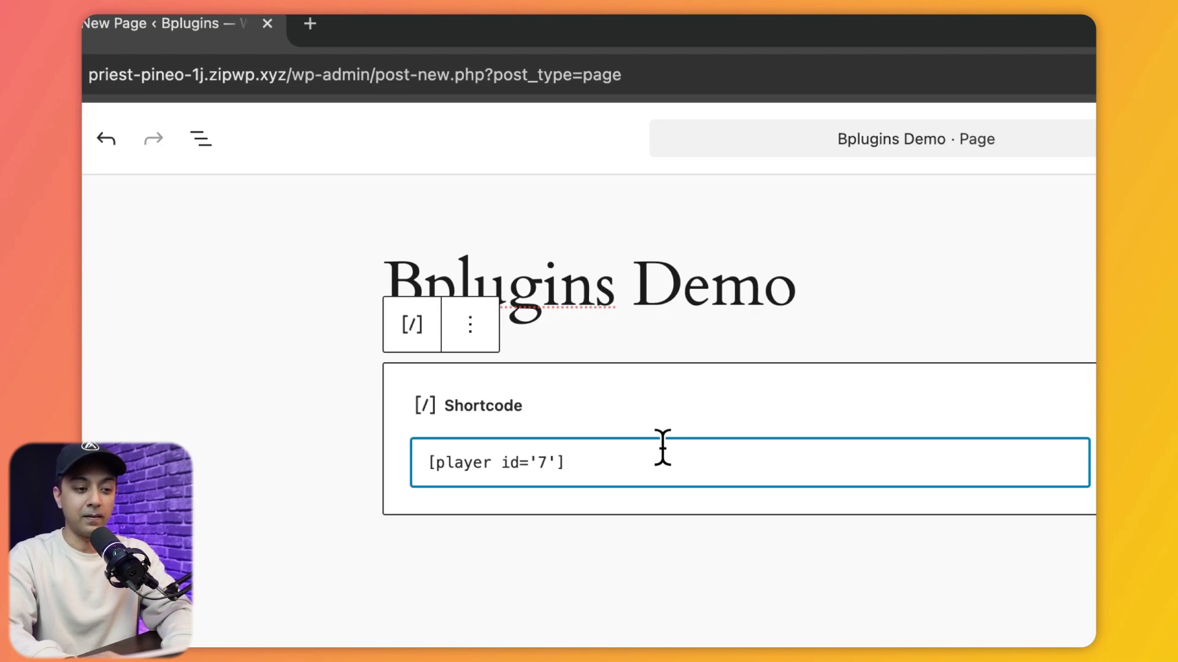
# - Publish the page and open the live page in a new tab
pyautogui.click(1046, 86)
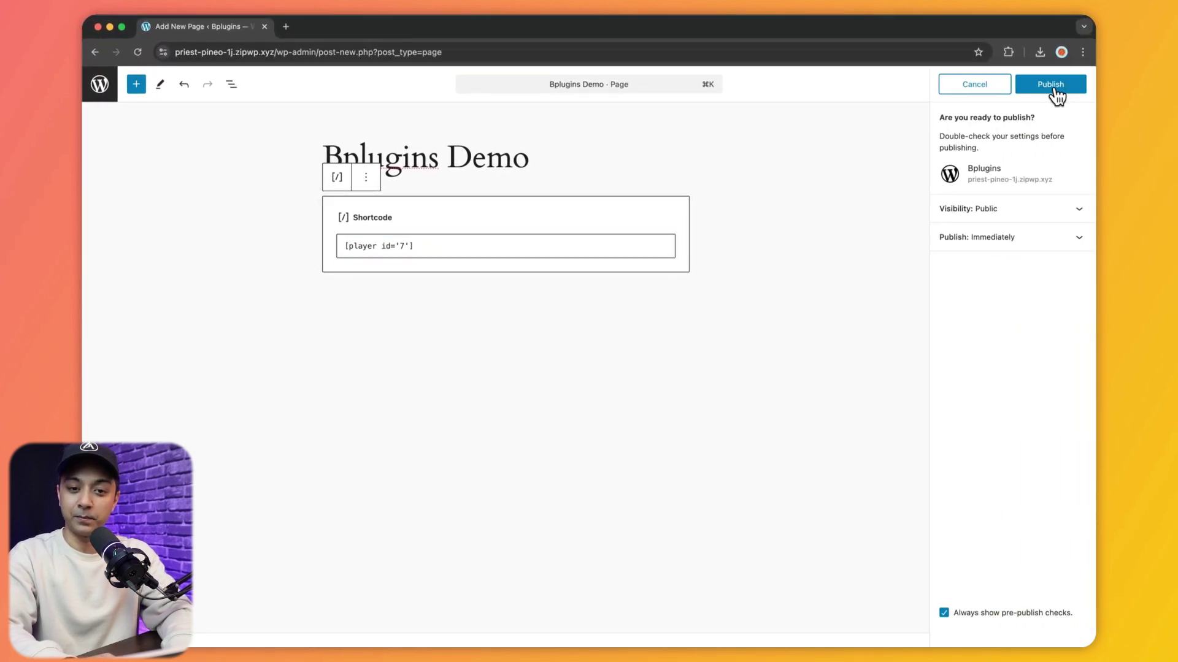
pyautogui.click(1050, 86)
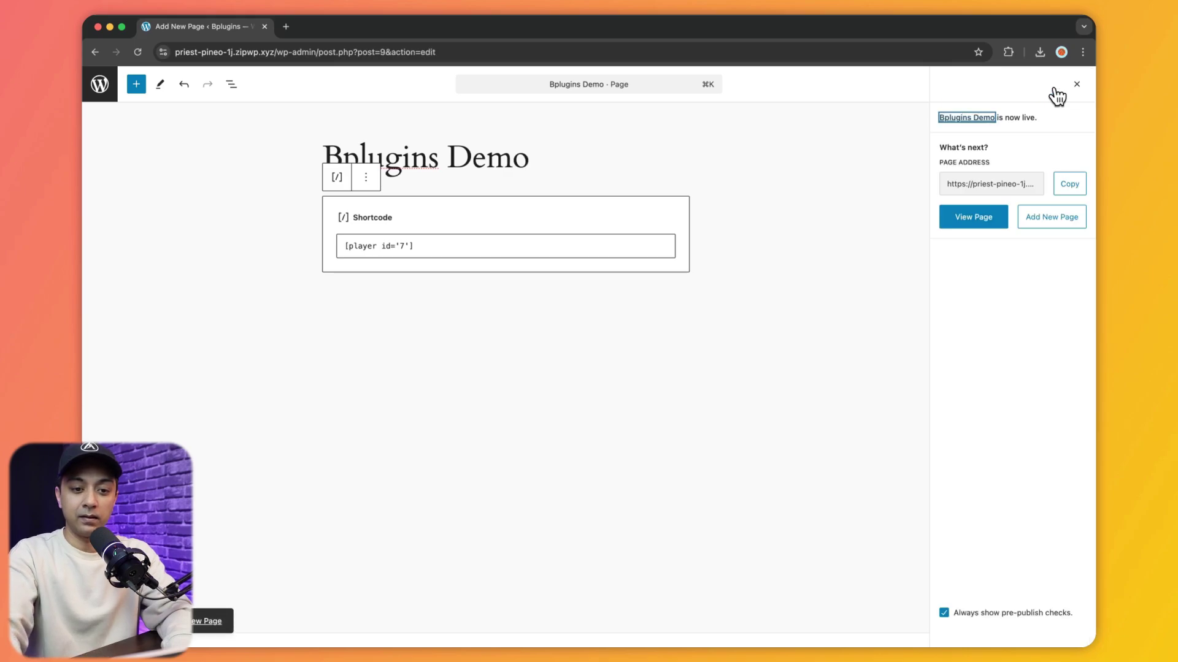
pyautogui.rightClick(968, 229)
pyautogui.click(950, 227)
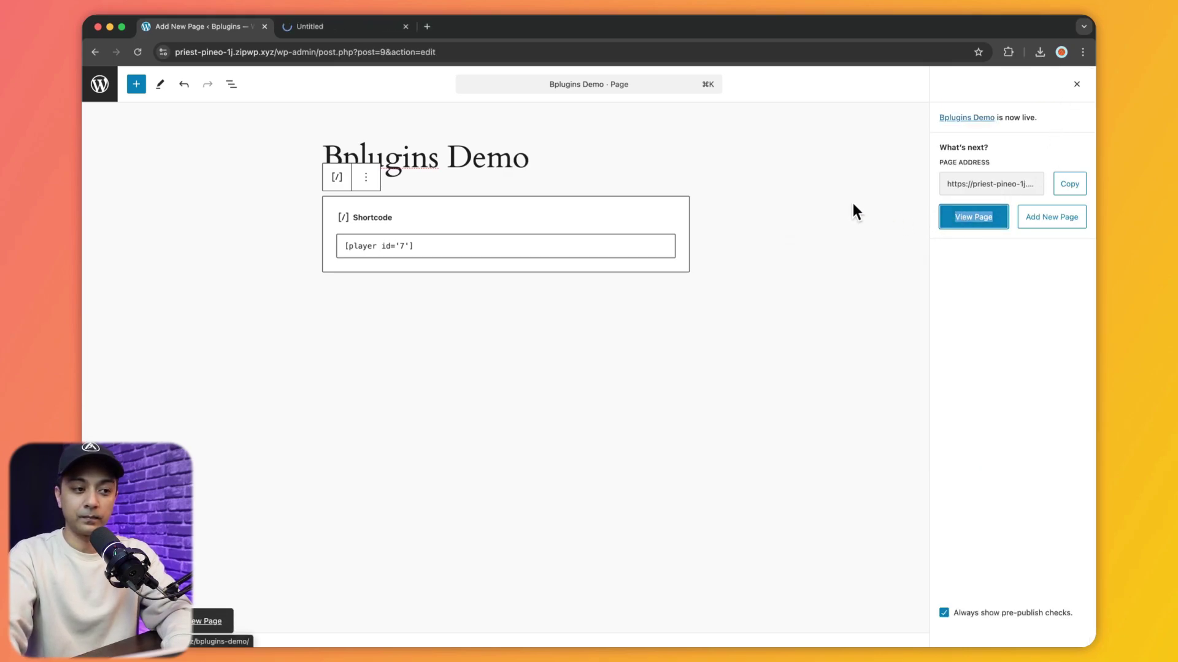
pyautogui.hotkey('ctrl', 'Tab')
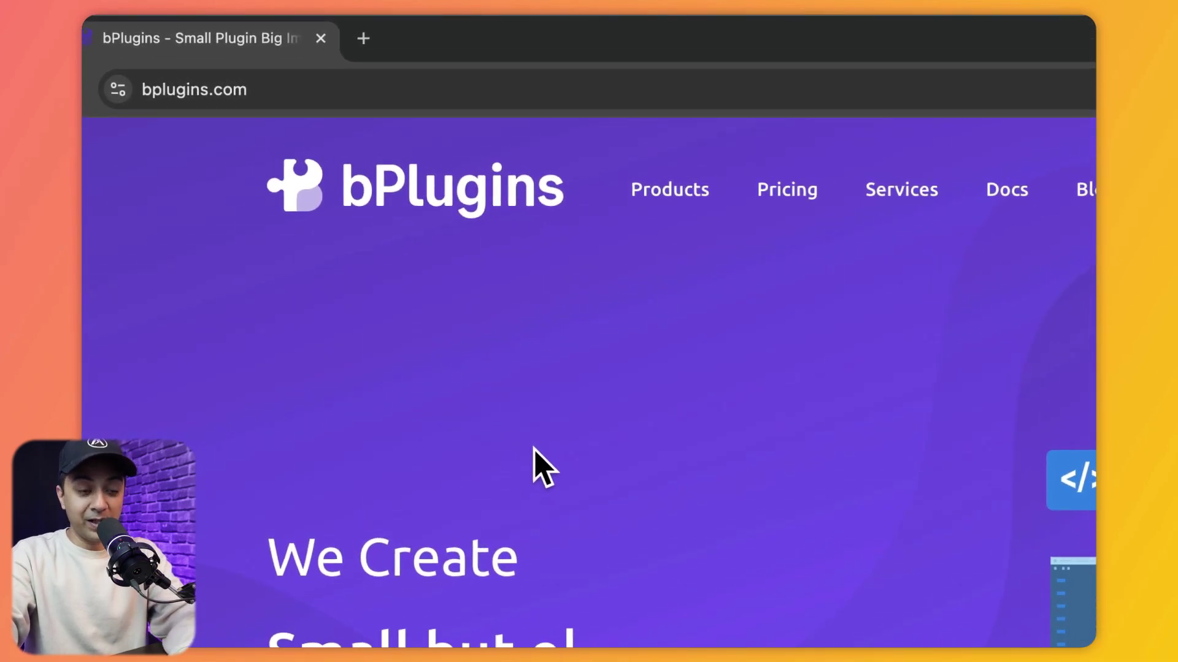
# - Open the Html5 Audio Player product page from the bPlugins Products list
pyautogui.click(655, 198)
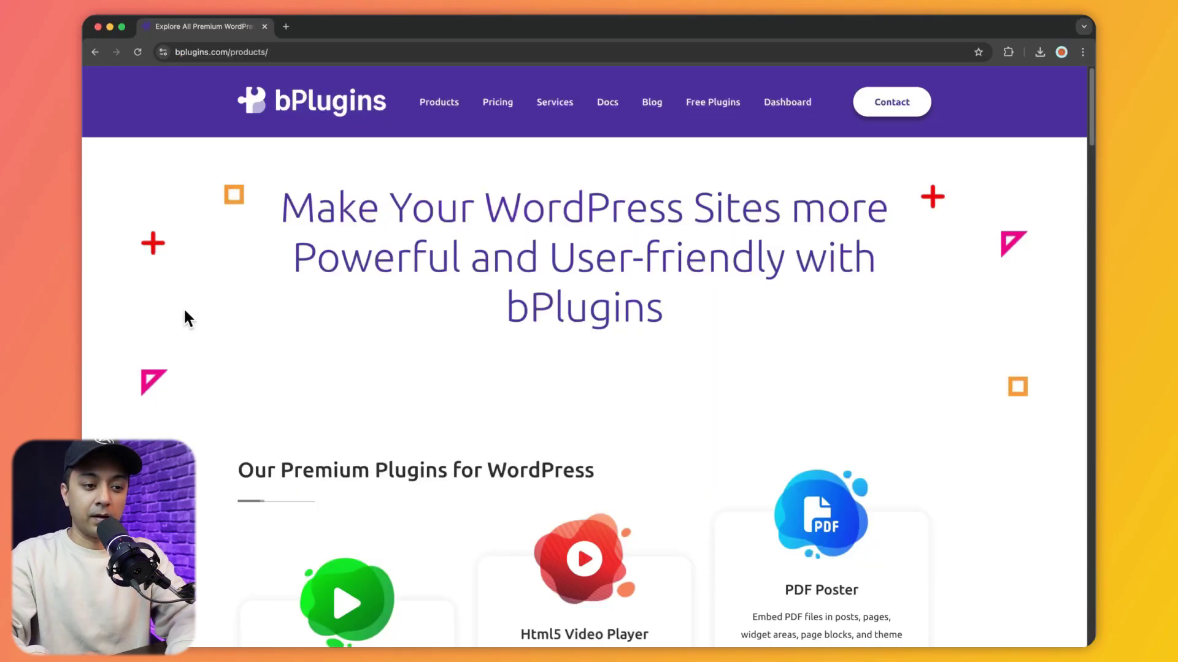
pyautogui.scroll(-5, 184, 311)
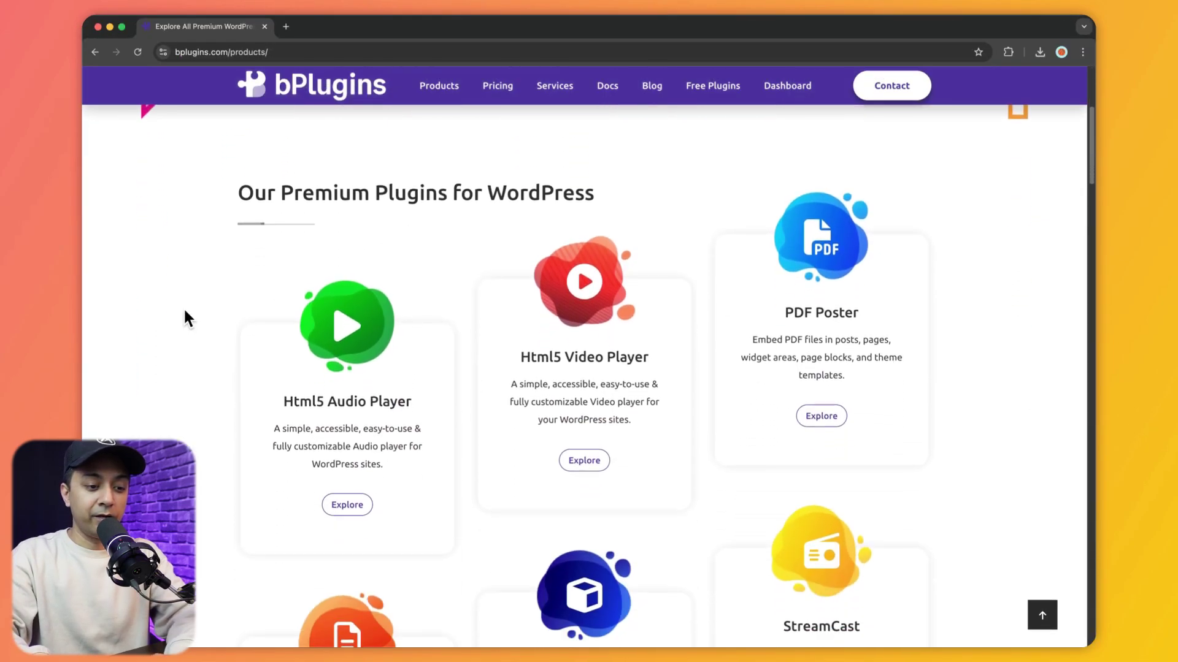
pyautogui.scroll(-3, 184, 313)
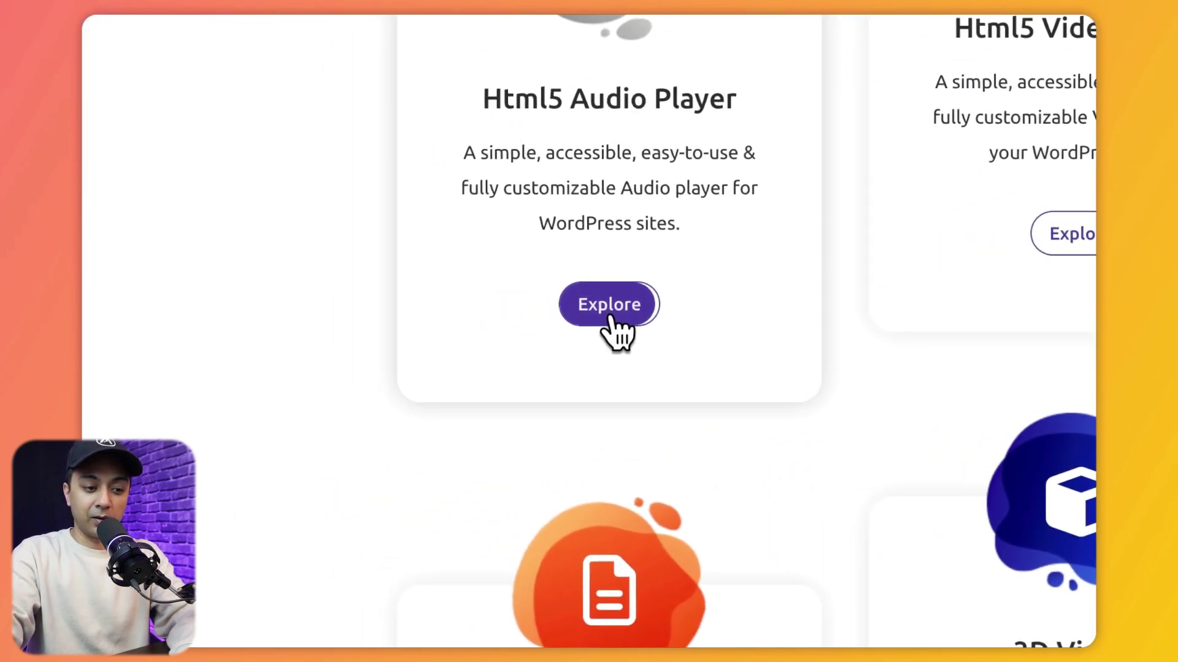
pyautogui.click(610, 316)
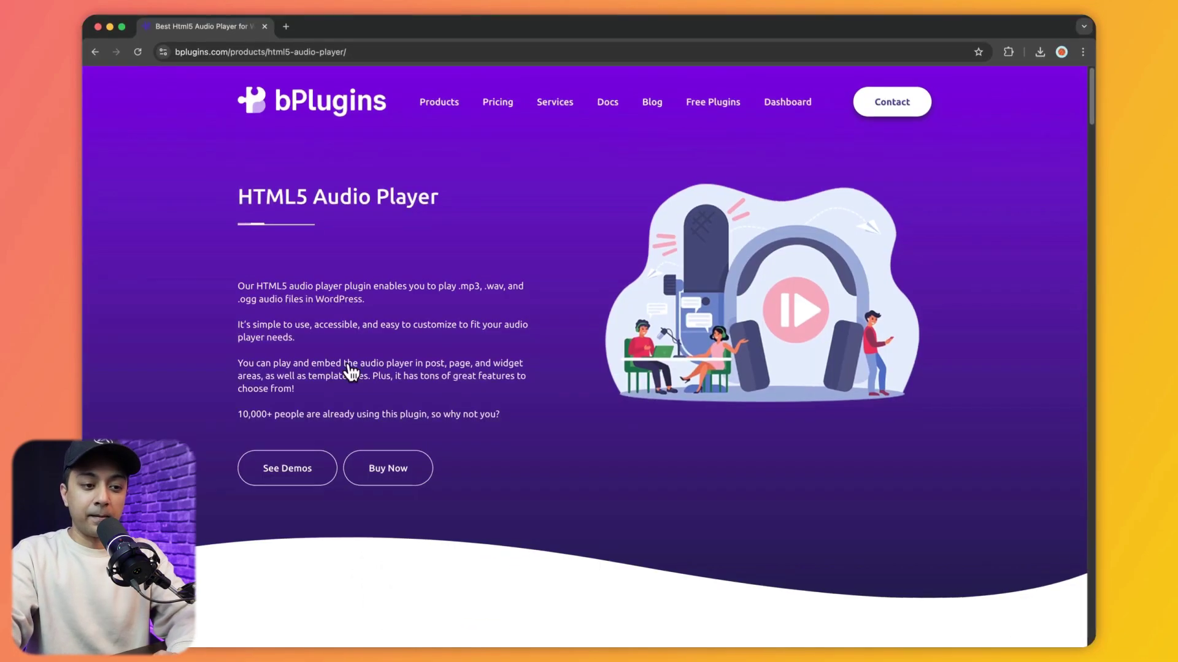
# - Scroll through the product page and jump to its pricing plans ($6.99 to $26.99)
pyautogui.scroll(-3, 352, 372)
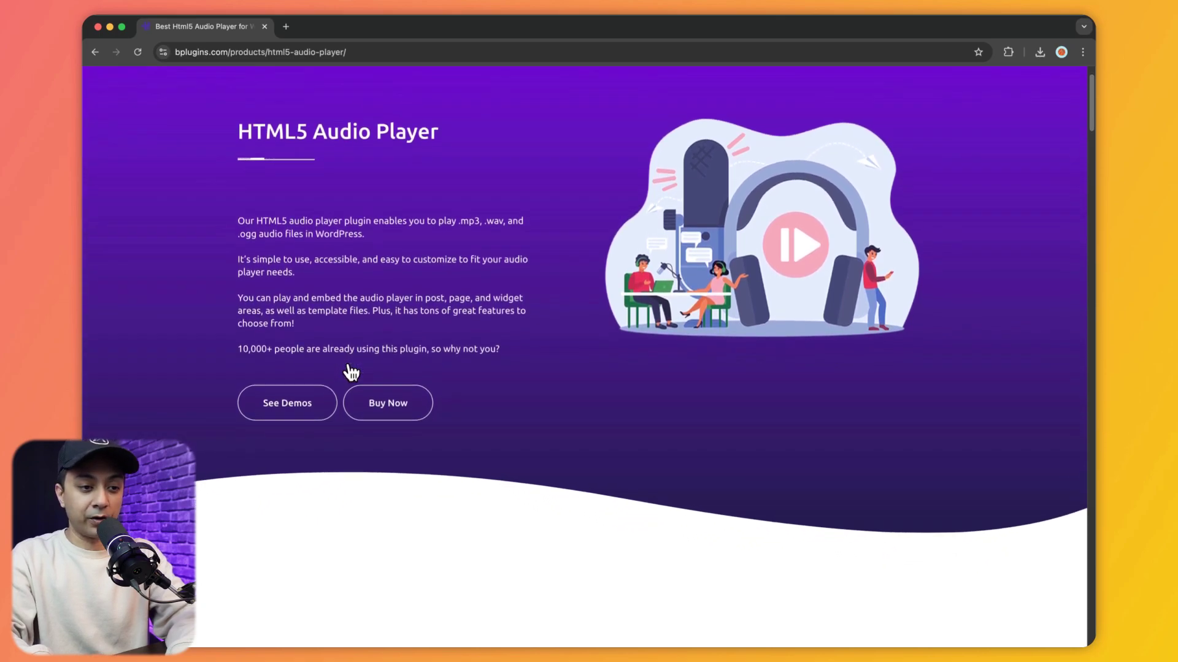
pyautogui.scroll(-4, 351, 372)
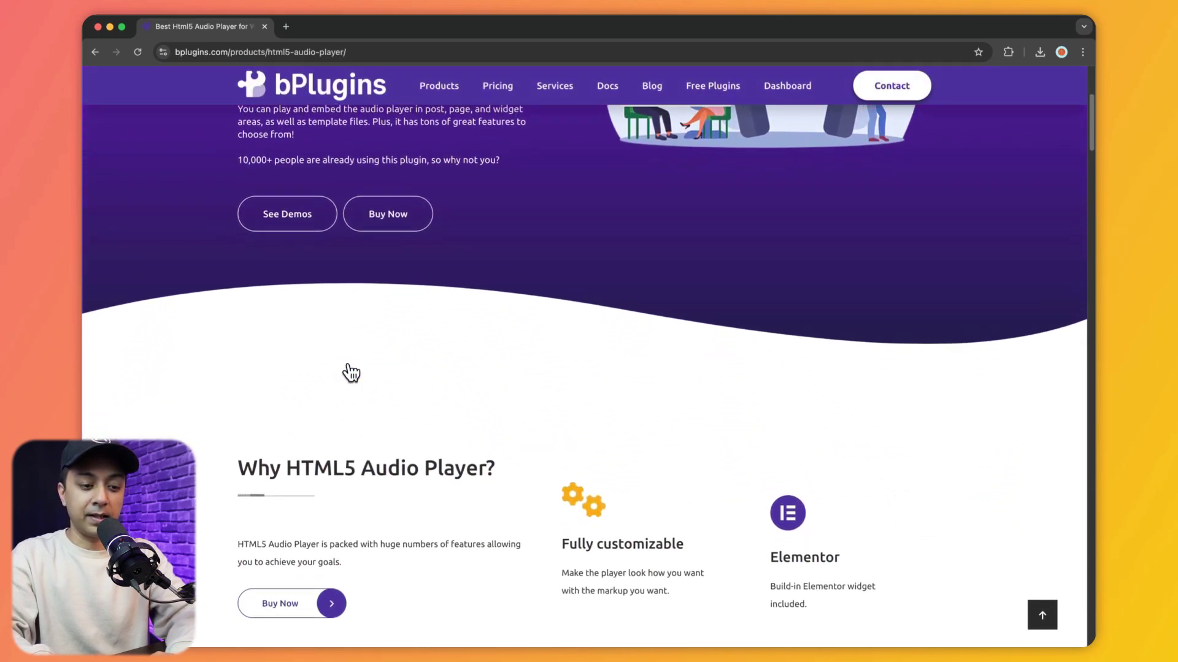
pyautogui.scroll(-6, 352, 373)
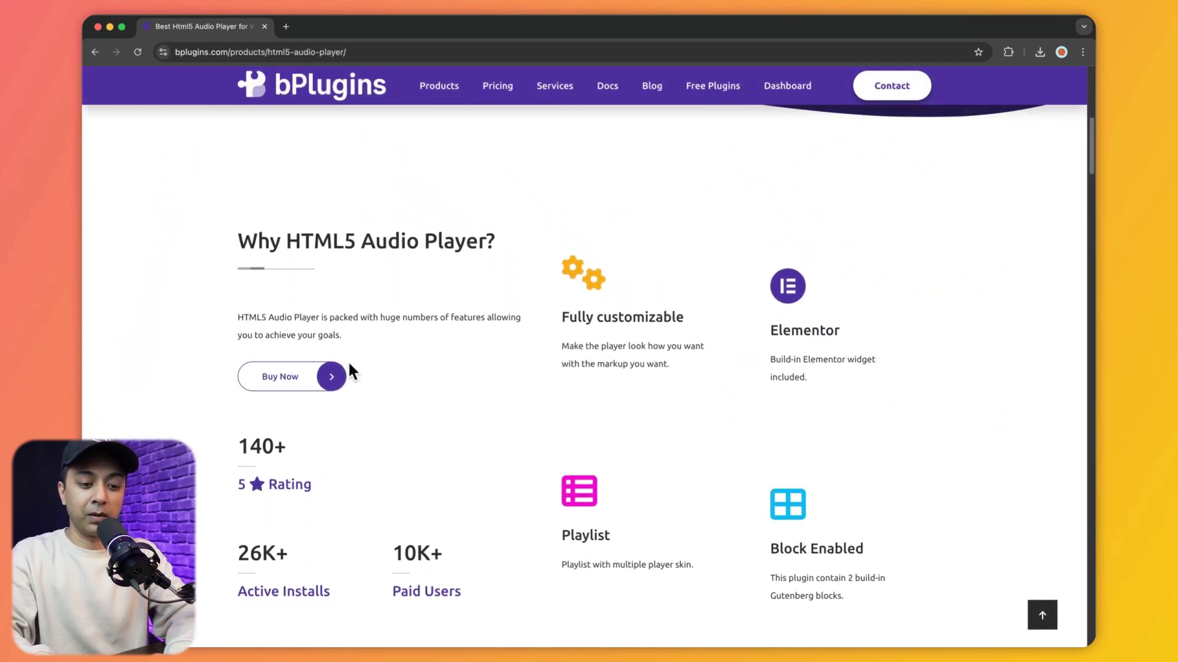
pyautogui.scroll(-12, 349, 365)
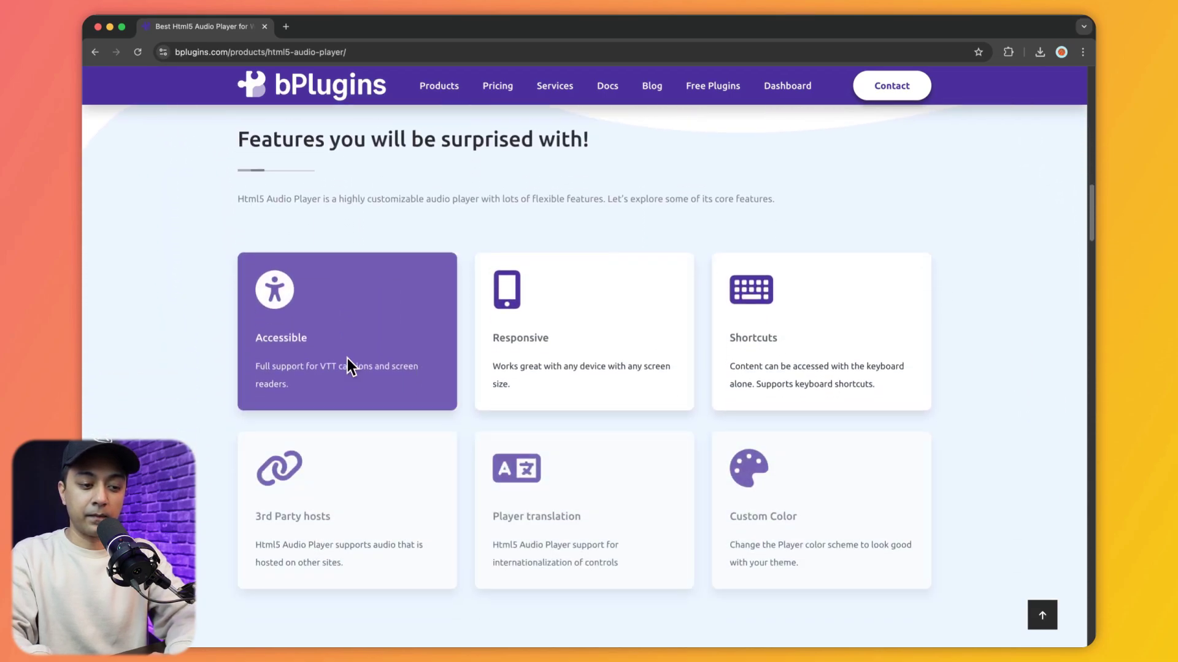
pyautogui.scroll(-7, 348, 366)
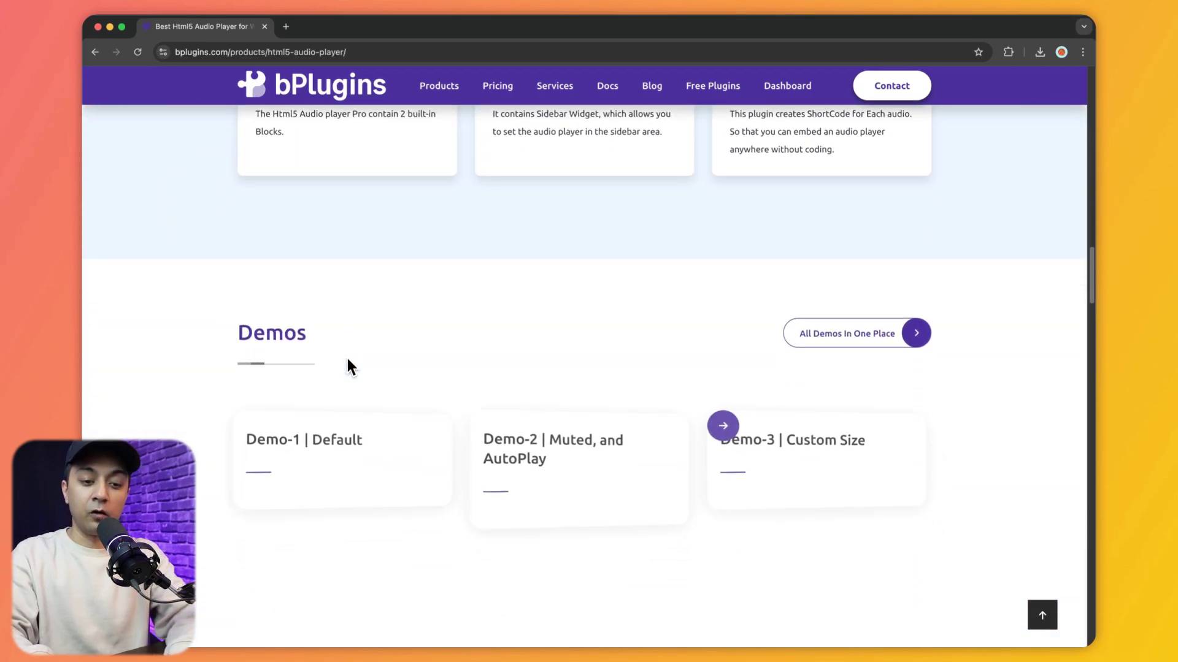
pyautogui.scroll(-2, 347, 367)
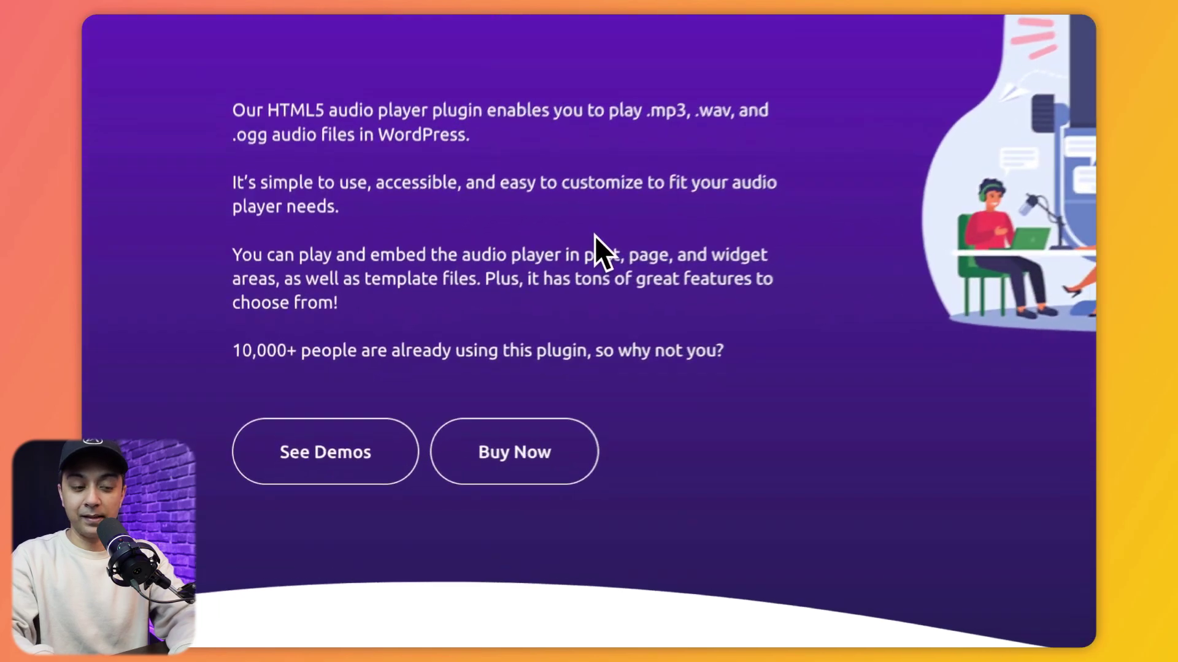
pyautogui.click(547, 461)
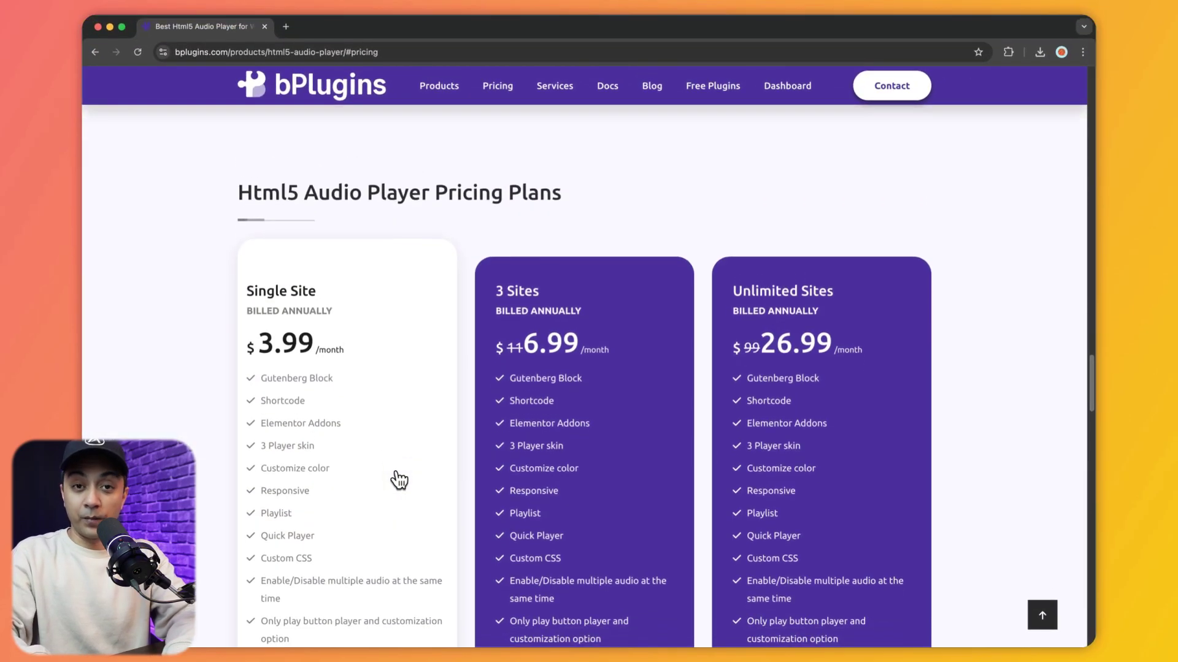
# - Start the Unlimited Sites checkout for HTML5 Audio Player Pro, $323.88 per year after 20% discount
pyautogui.scroll(-3, 399, 479)
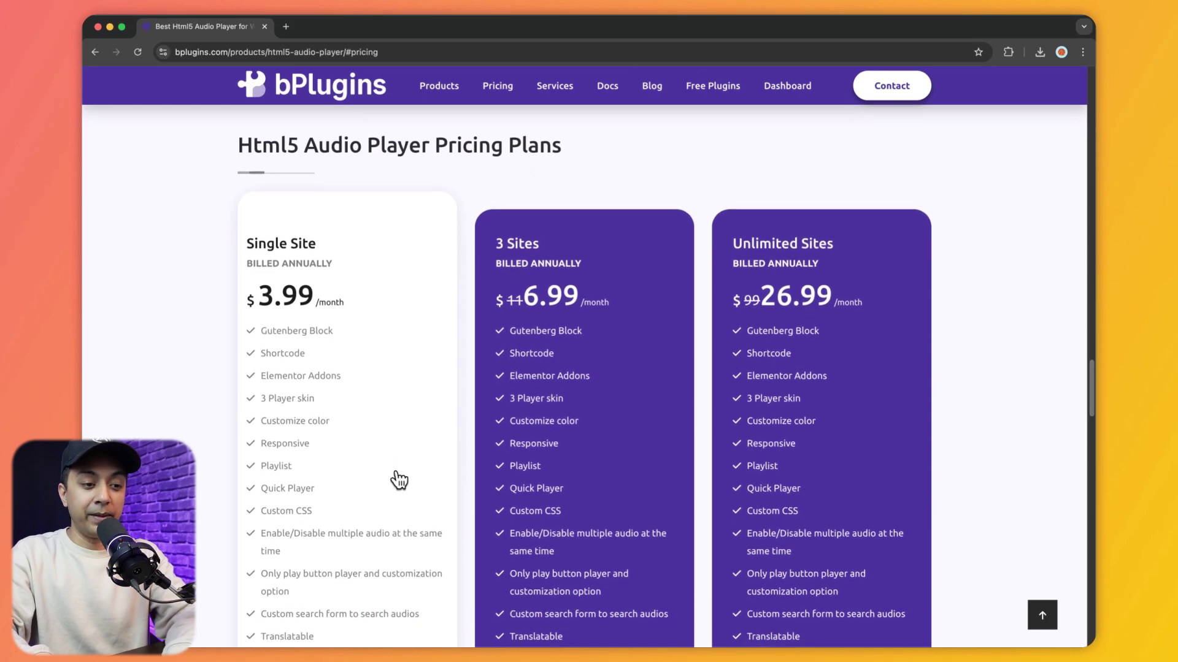
pyautogui.scroll(-2, 399, 480)
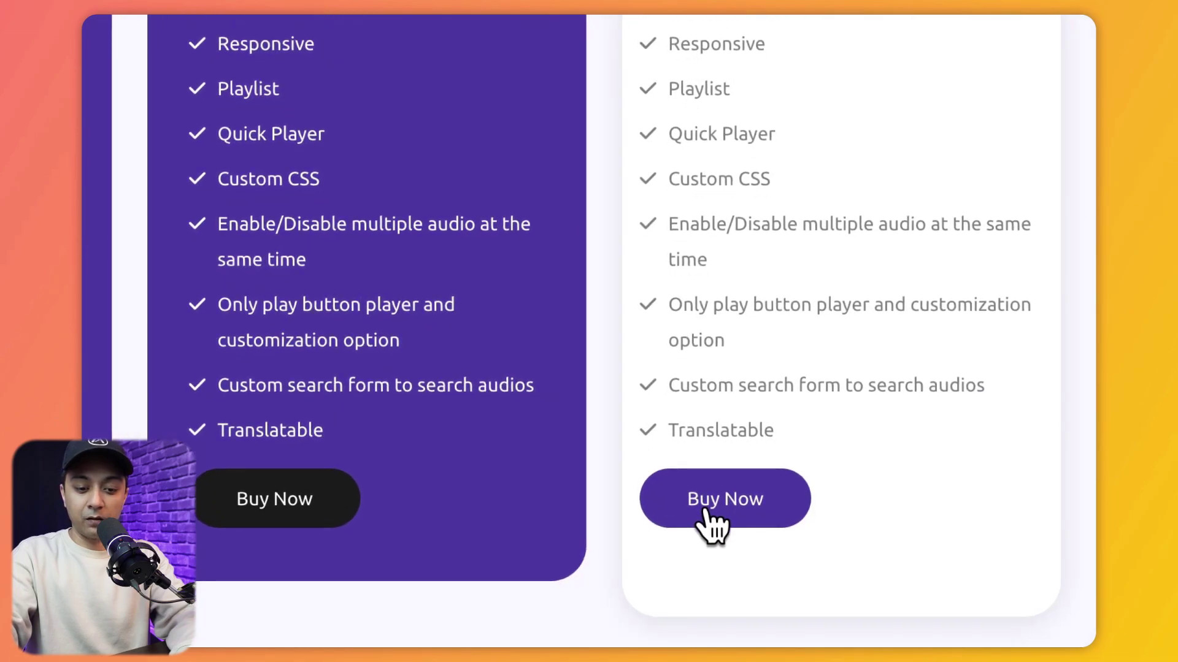
pyautogui.click(711, 522)
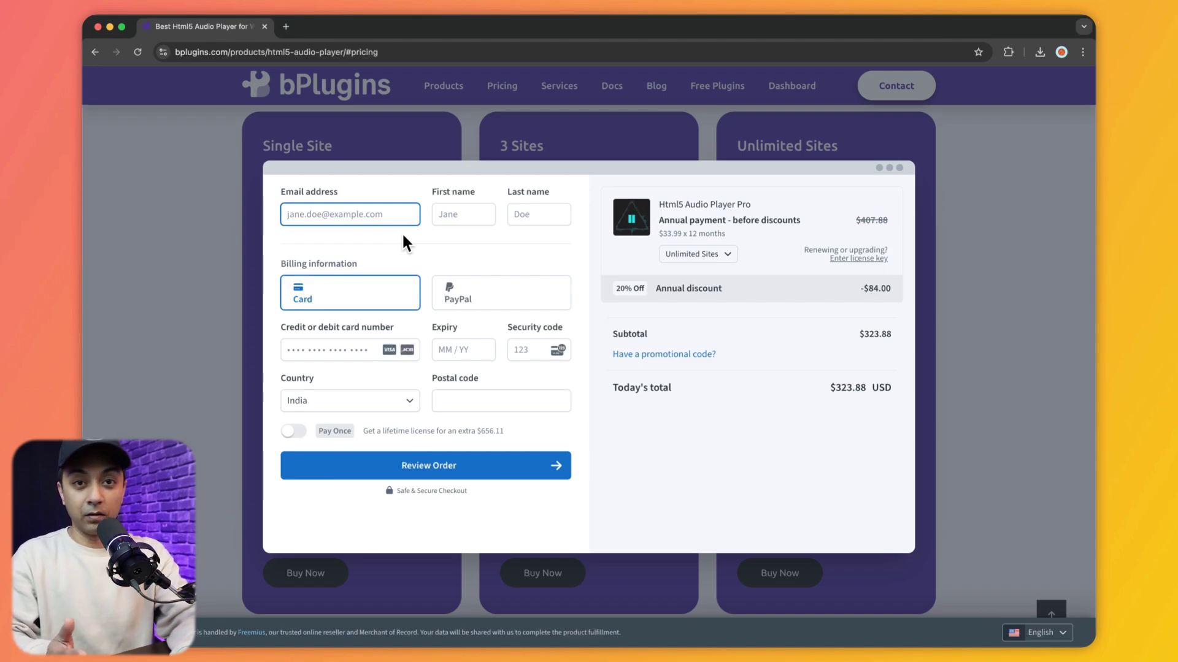
# - Autofill the buyer's email and name, then choose PayPal as the payment method
pyautogui.click(371, 252)
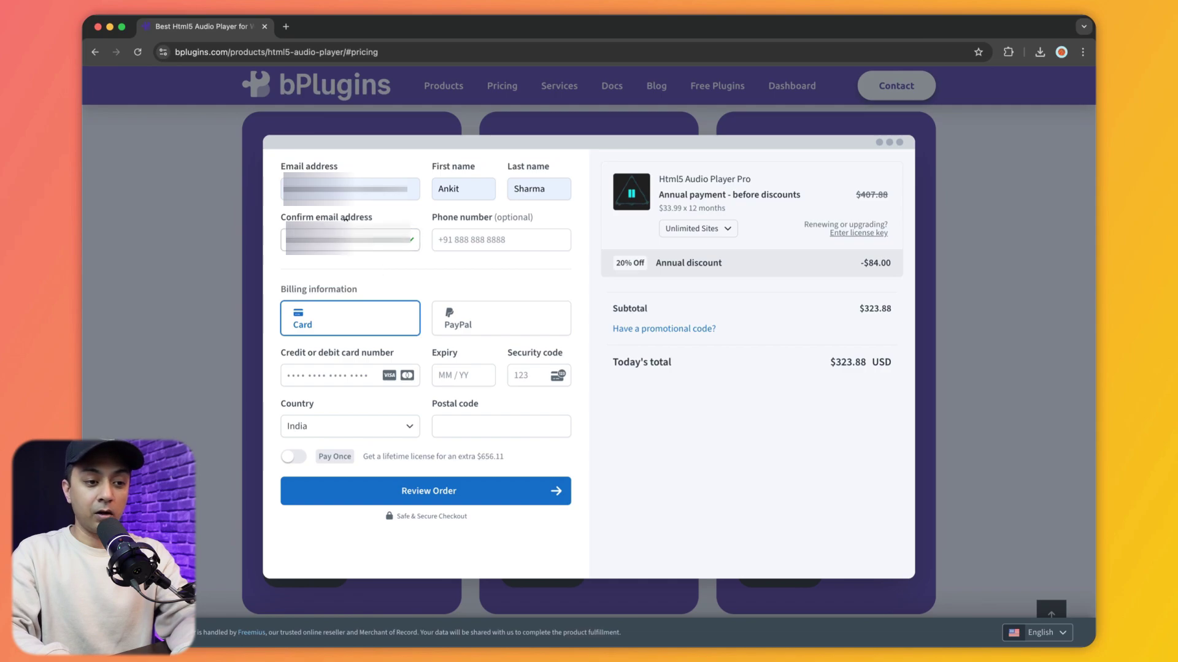
pyautogui.click(542, 189)
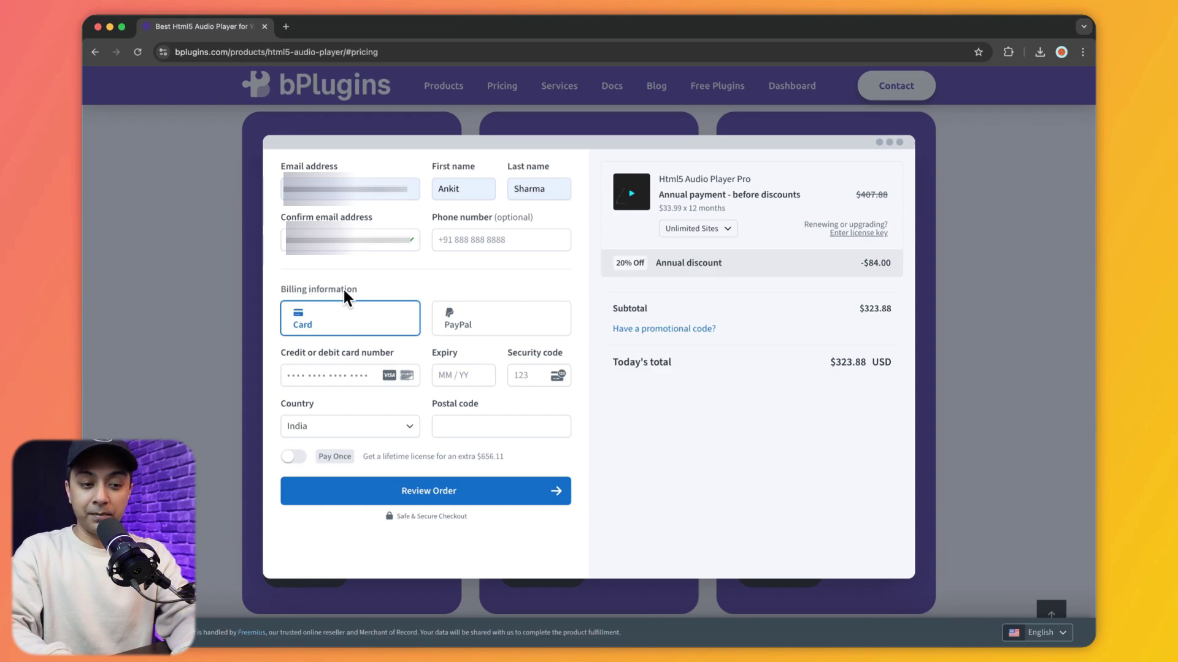
pyautogui.click(467, 323)
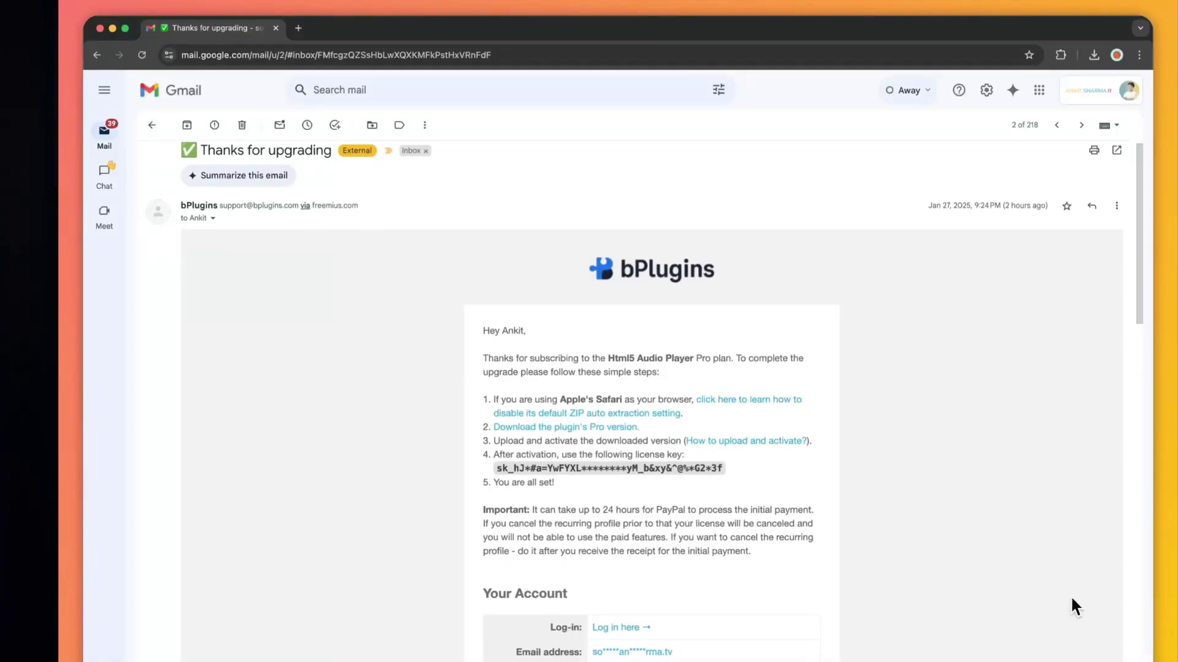
# - Scroll the bPlugins 'Thanks for upgrading' email past Support to the Account Details table
pyautogui.scroll(-5, 1071, 600)
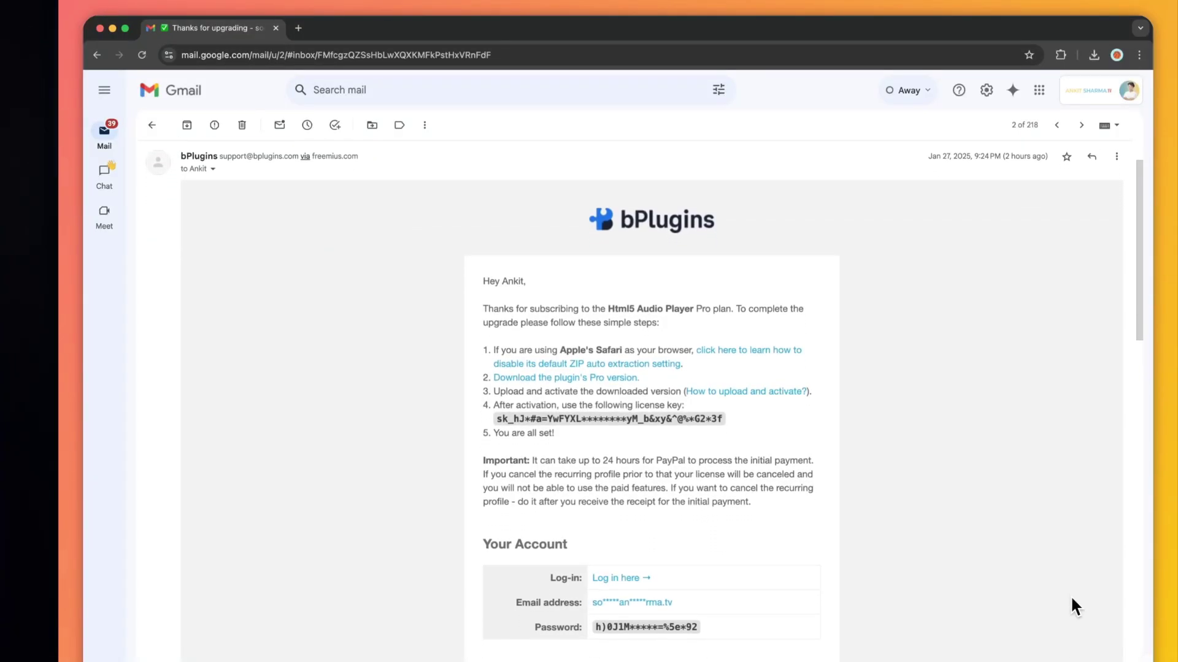
pyautogui.scroll(-5, 1071, 599)
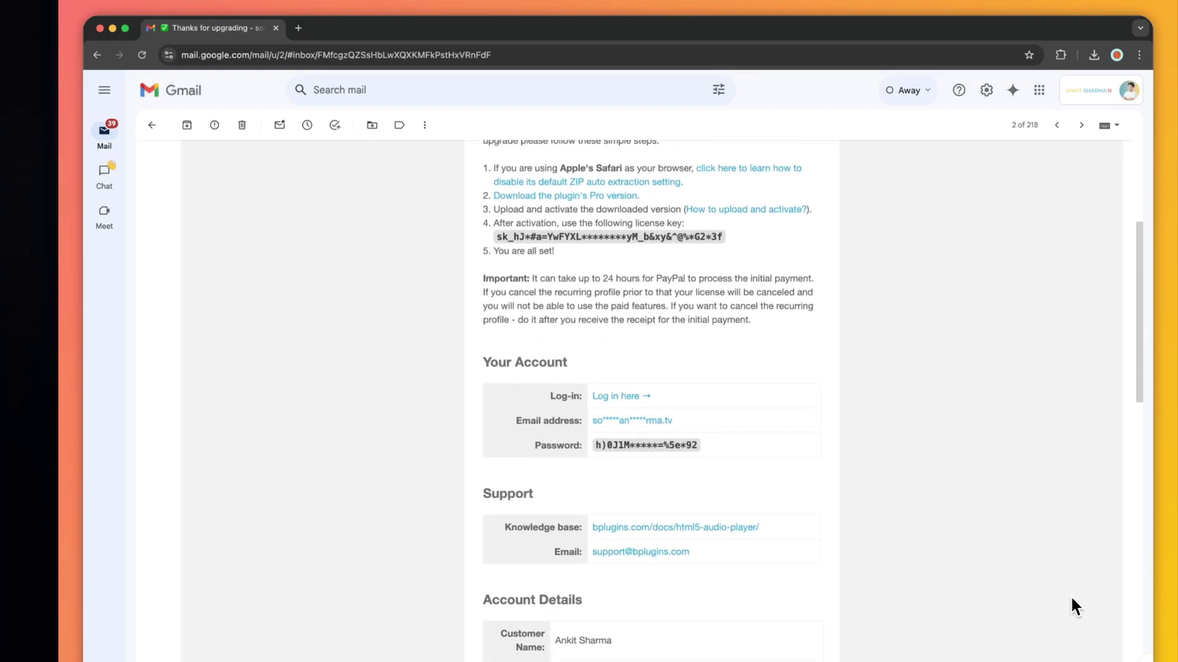
pyautogui.scroll(-3, 1071, 600)
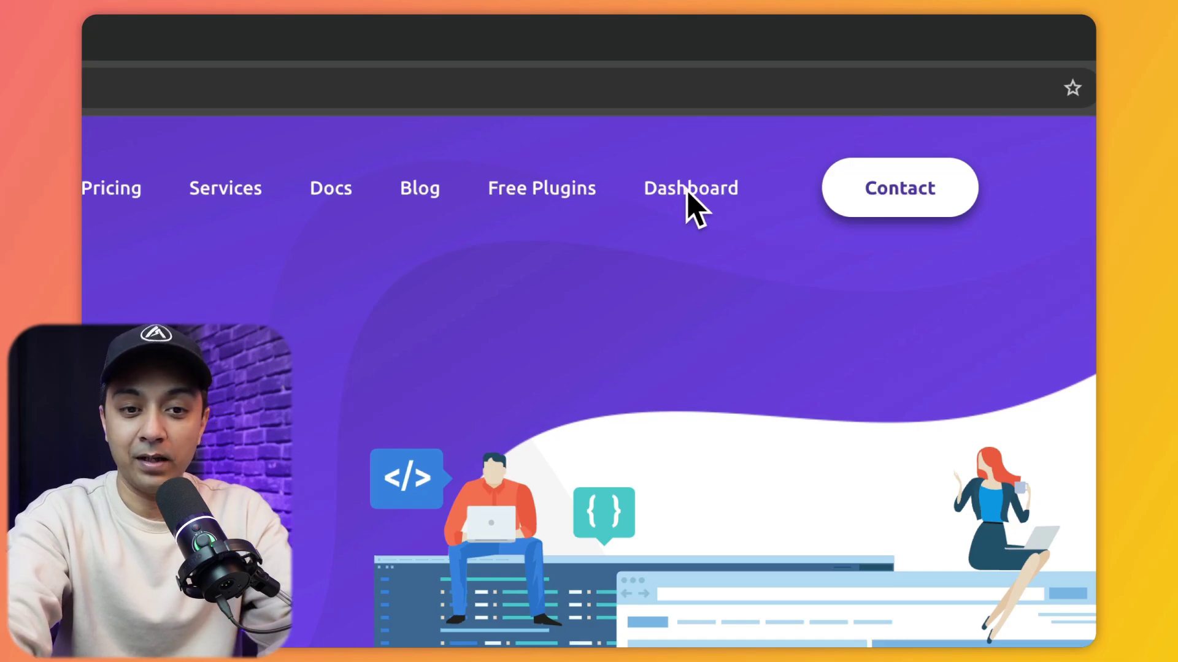
# - Sign in to the bPlugins account dashboard with the saved e-mail and password
pyautogui.click(687, 191)
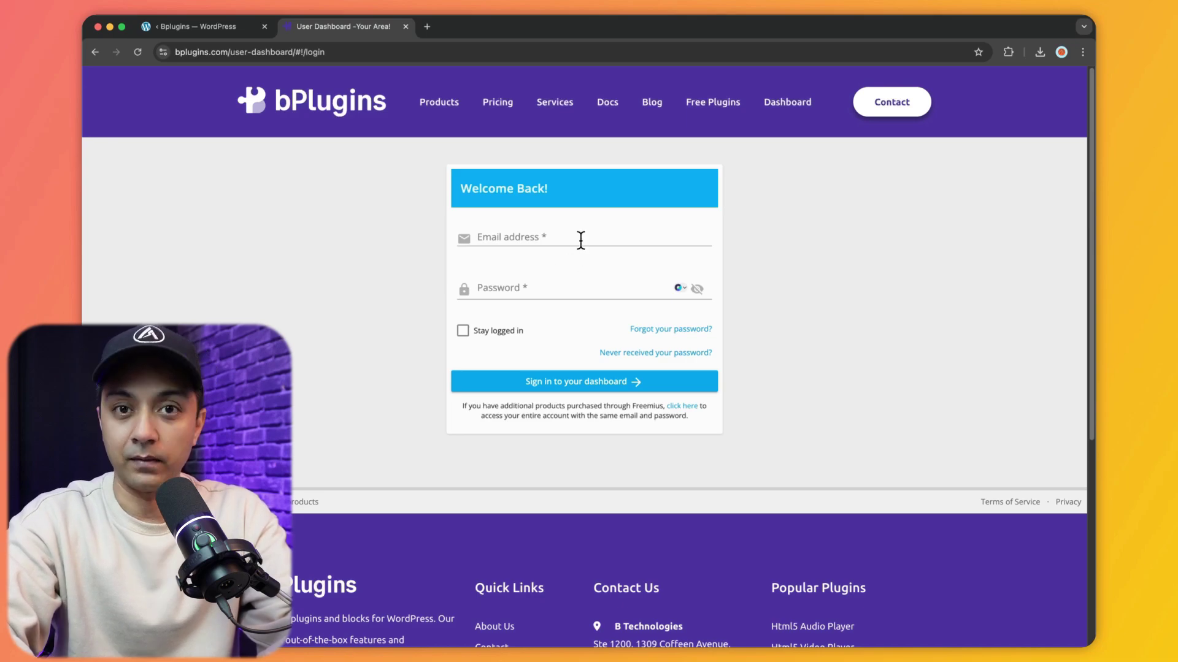
pyautogui.click(533, 286)
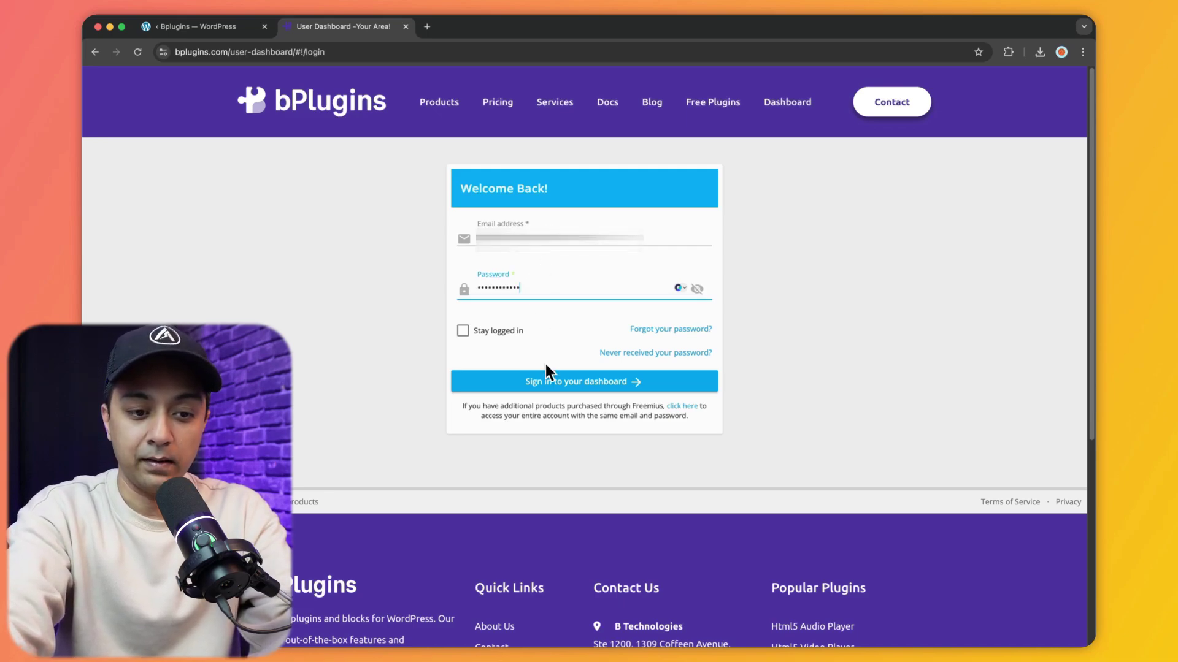
pyautogui.click(552, 394)
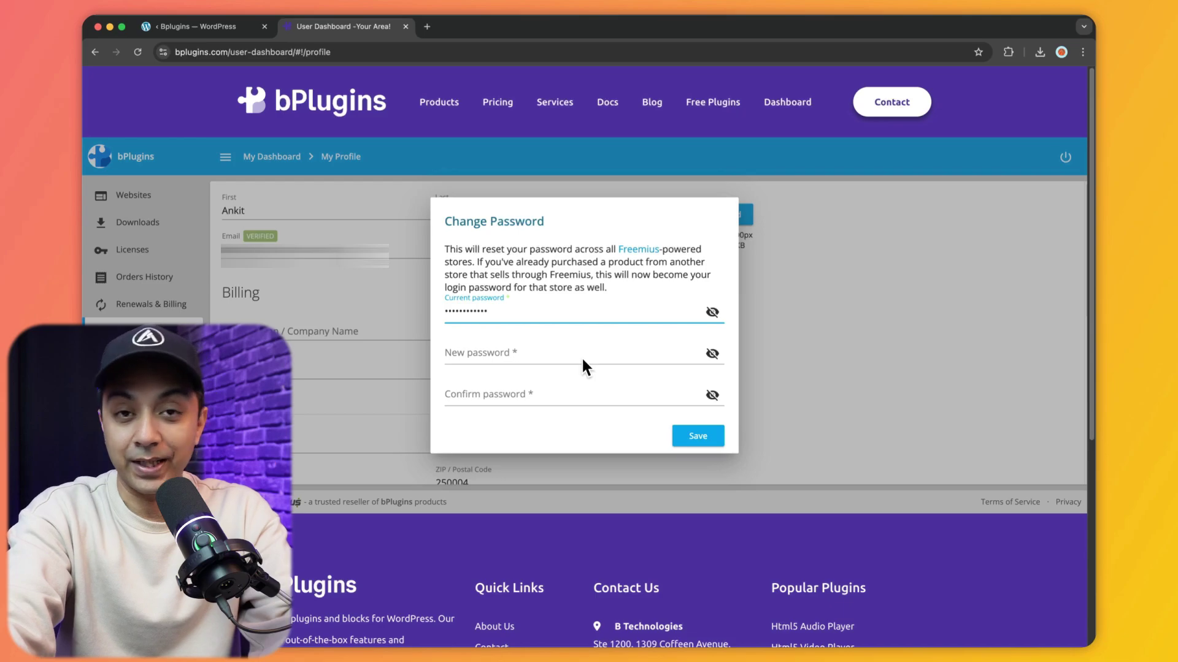
# - Set and confirm a new account password in the Change Password dialog, then save it
pyautogui.click(556, 356)
pyautogui.press('super+v')
pyautogui.click(547, 392)
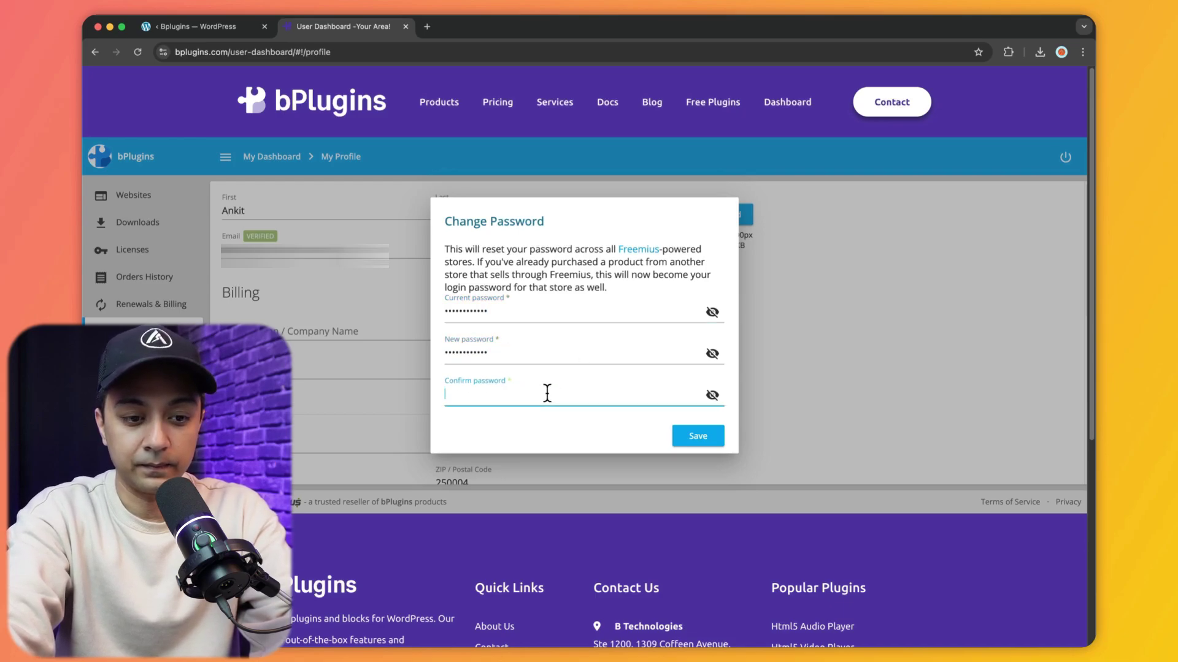
pyautogui.click(697, 443)
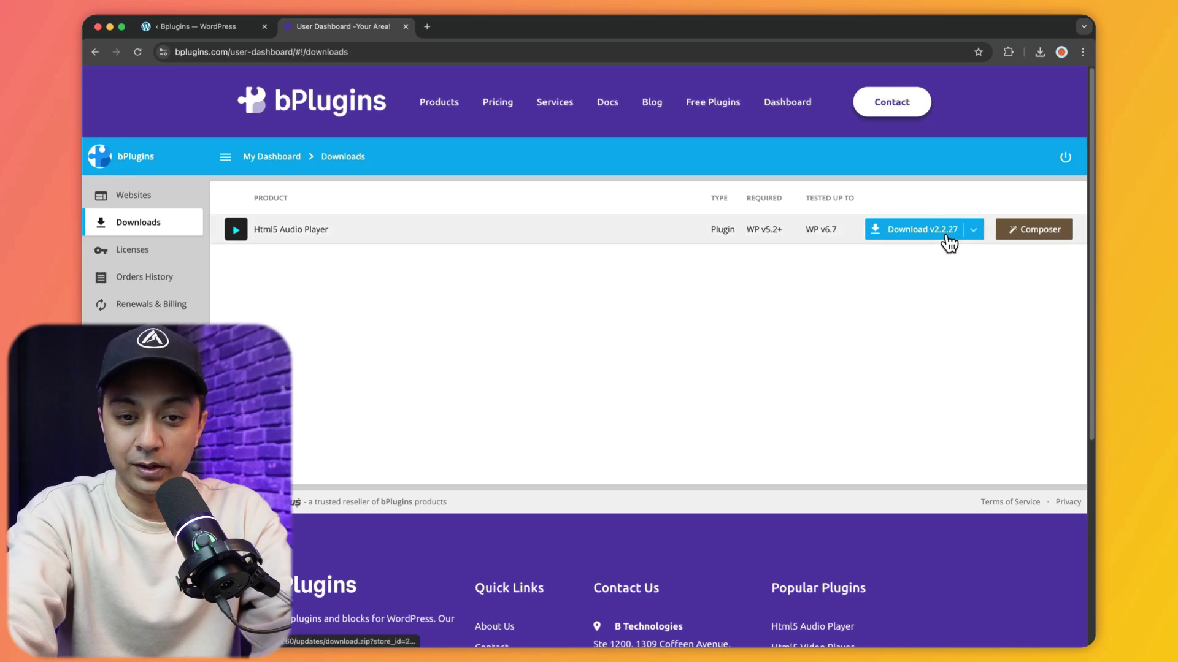
# - Download the Html5 Audio Player v2.2.27 zip and copy its license key
pyautogui.click(948, 241)
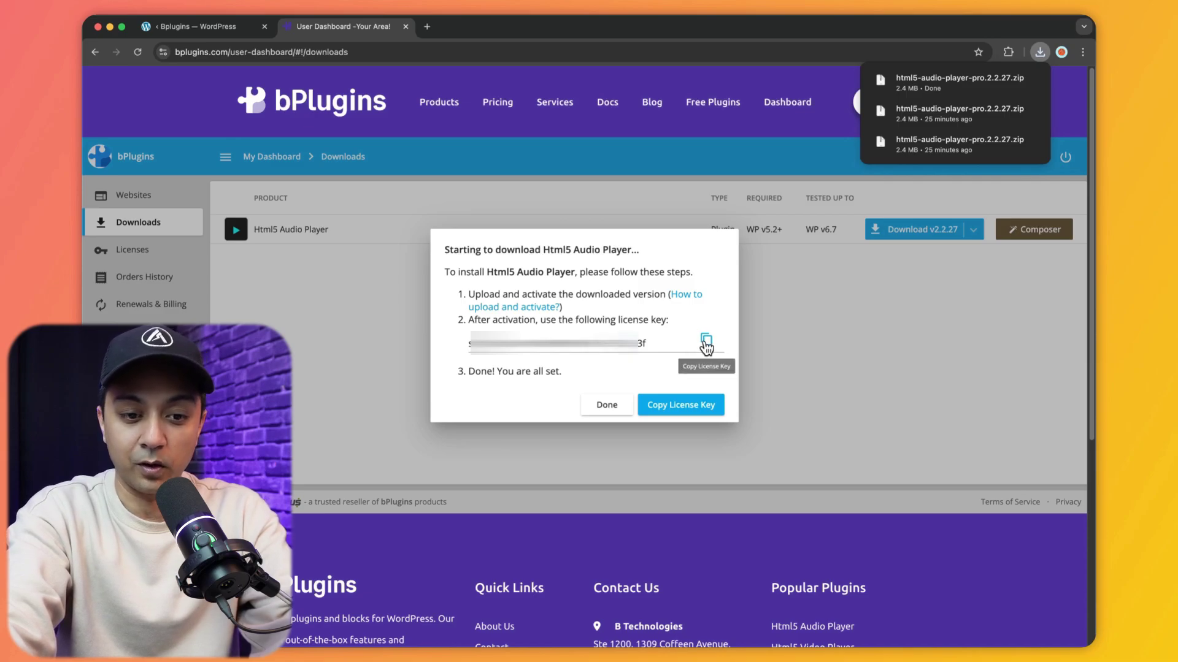
pyautogui.click(706, 346)
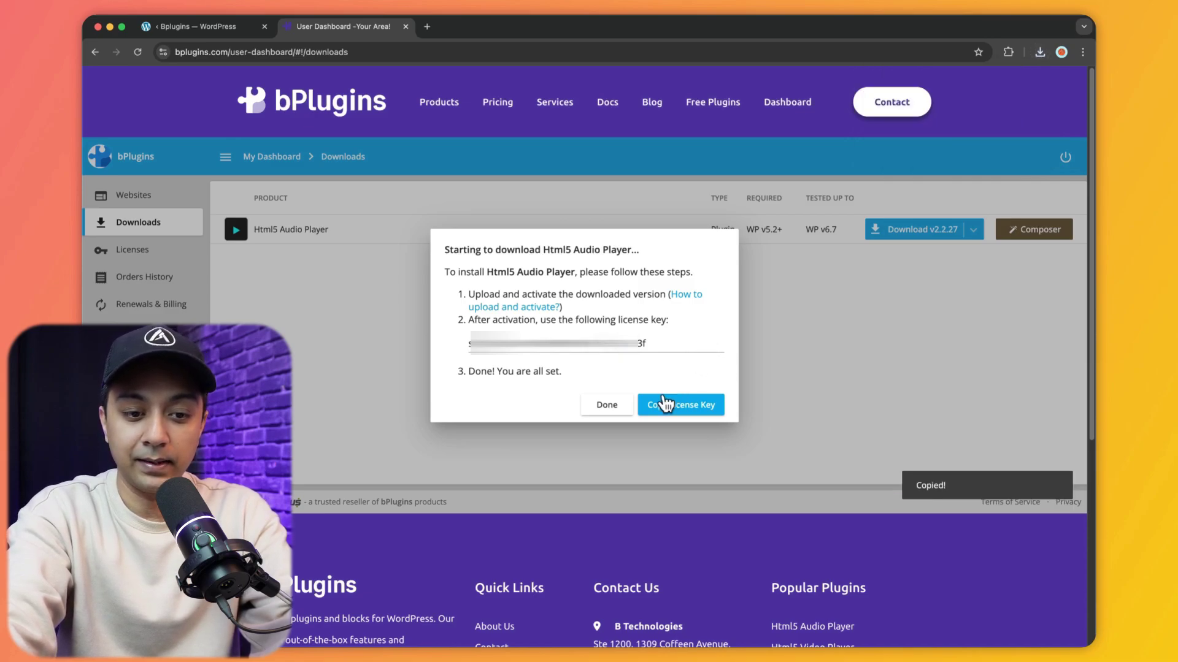
pyautogui.click(610, 406)
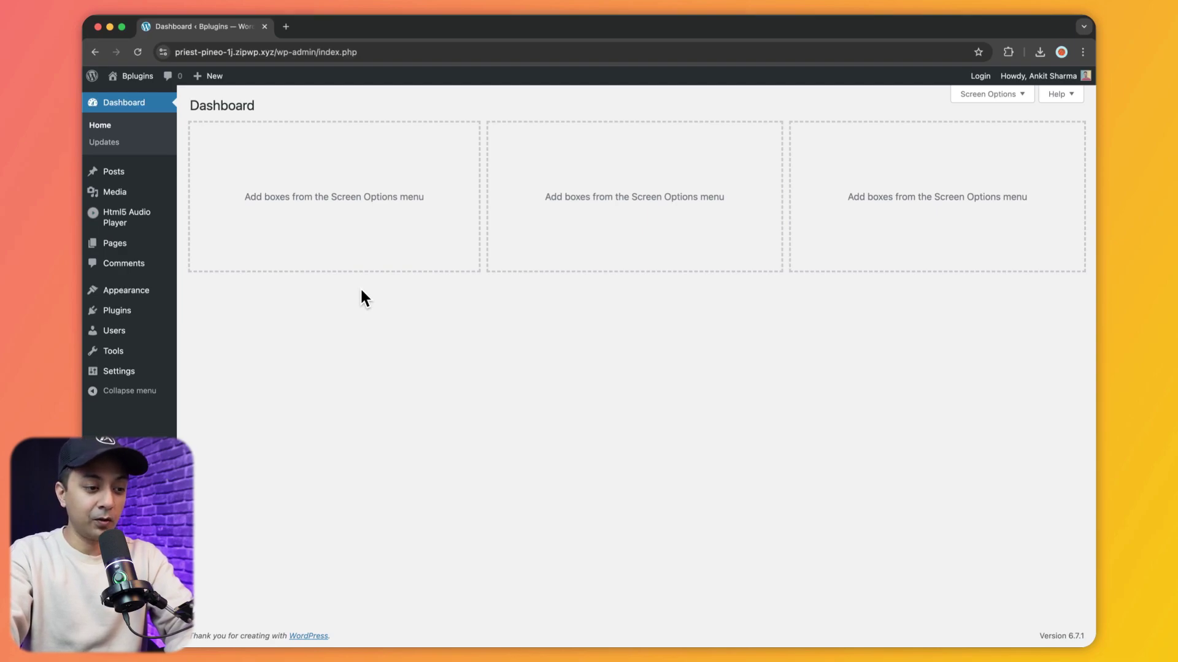
# - Upload html5-audio-player-pro.2.2.27.zip as a new plugin, install it and activate it
pyautogui.moveTo(125, 311)
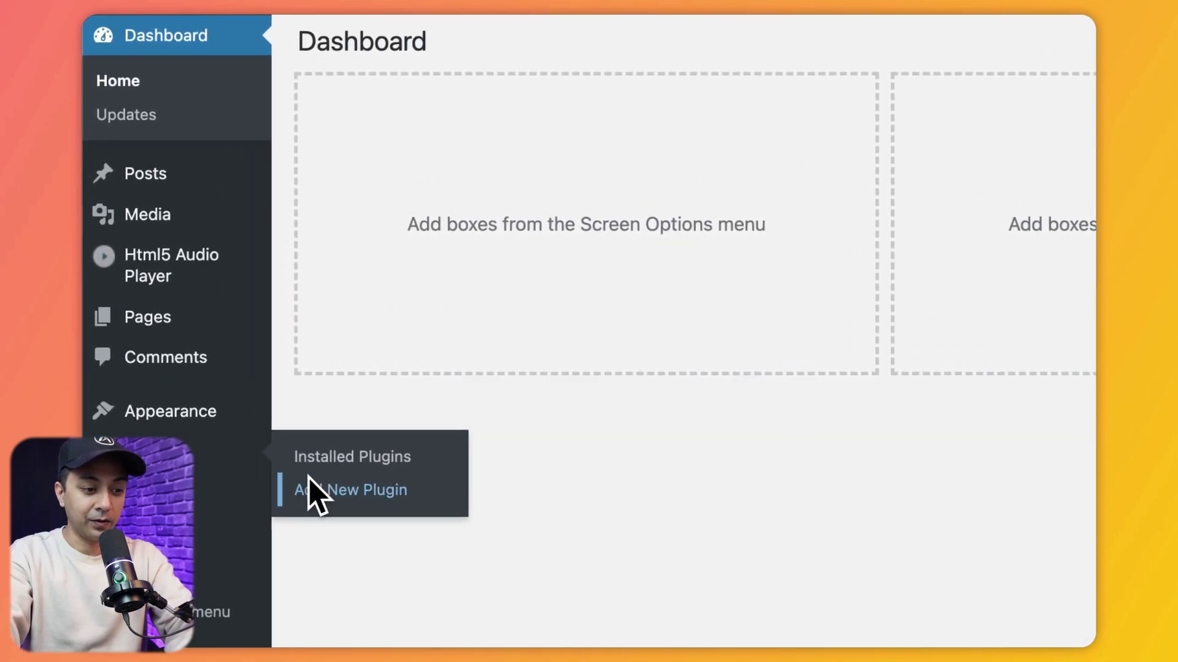
pyautogui.click(308, 477)
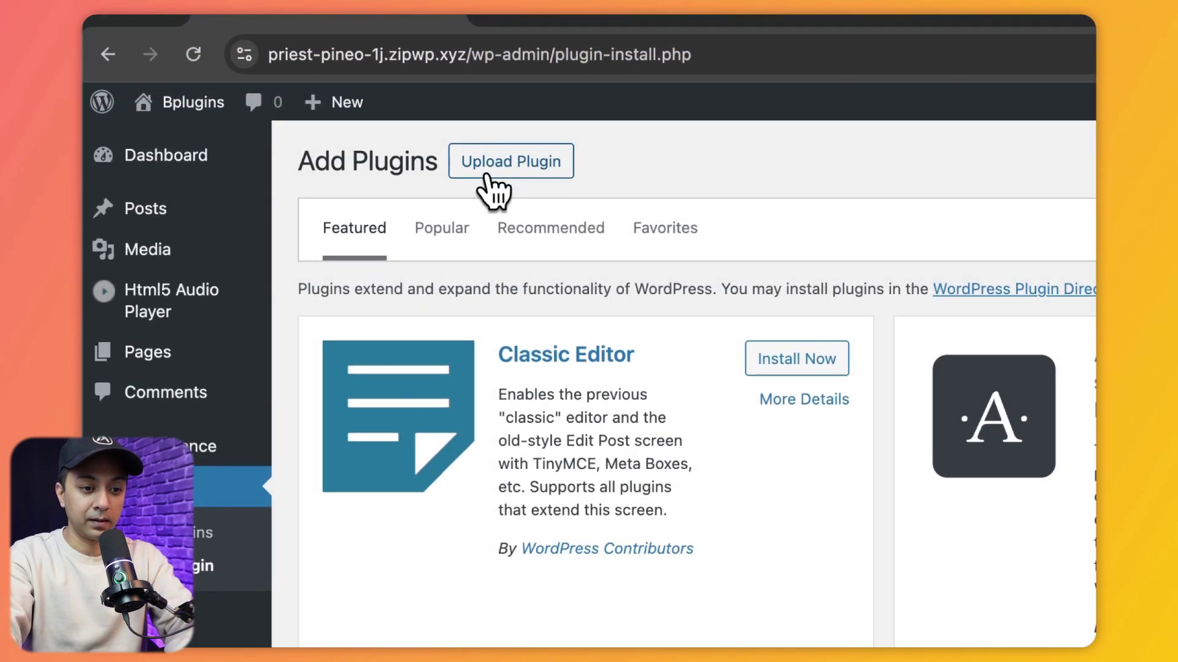
pyautogui.click(487, 175)
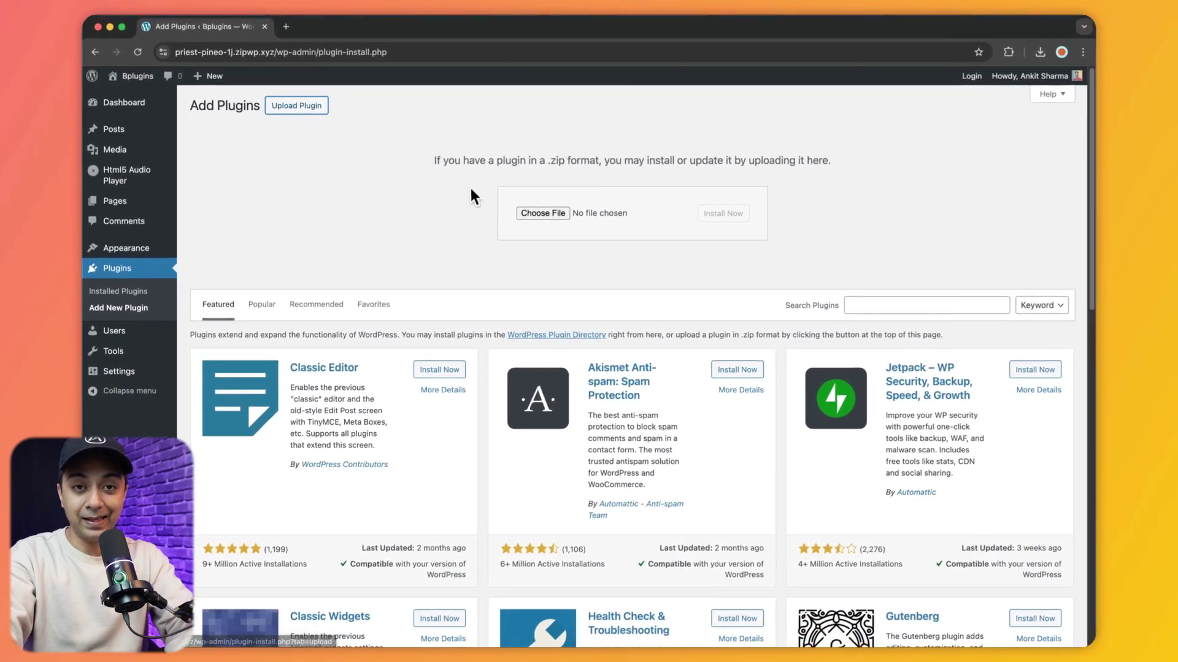
pyautogui.click(560, 214)
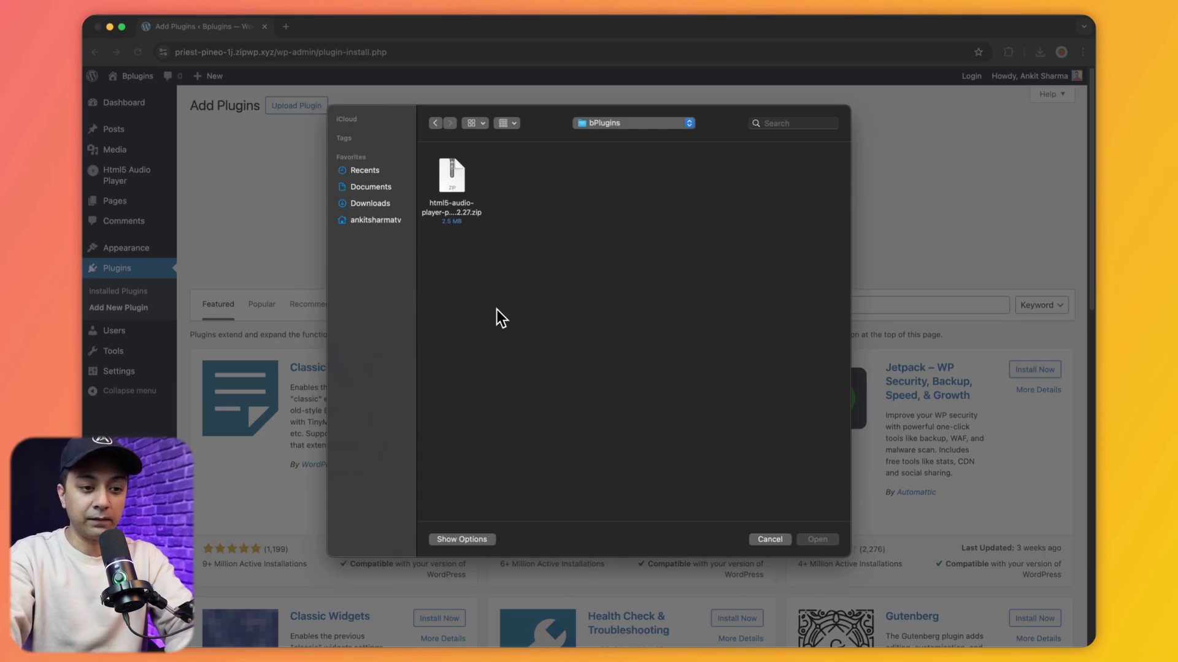
pyautogui.doubleClick(459, 189)
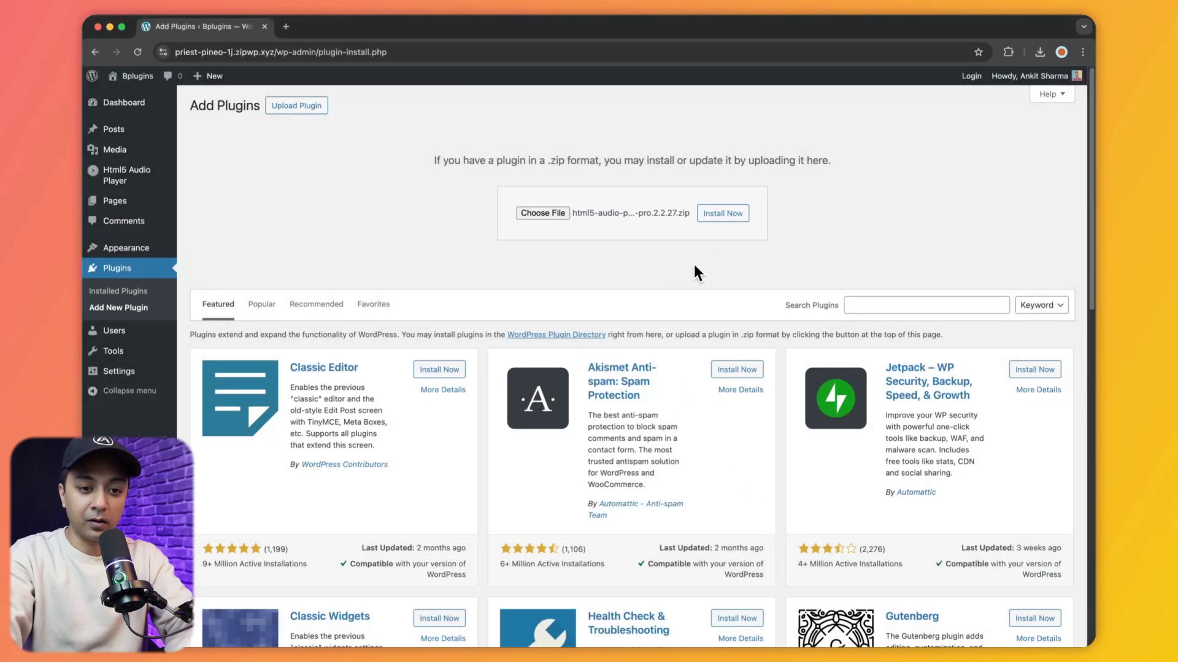
pyautogui.click(722, 214)
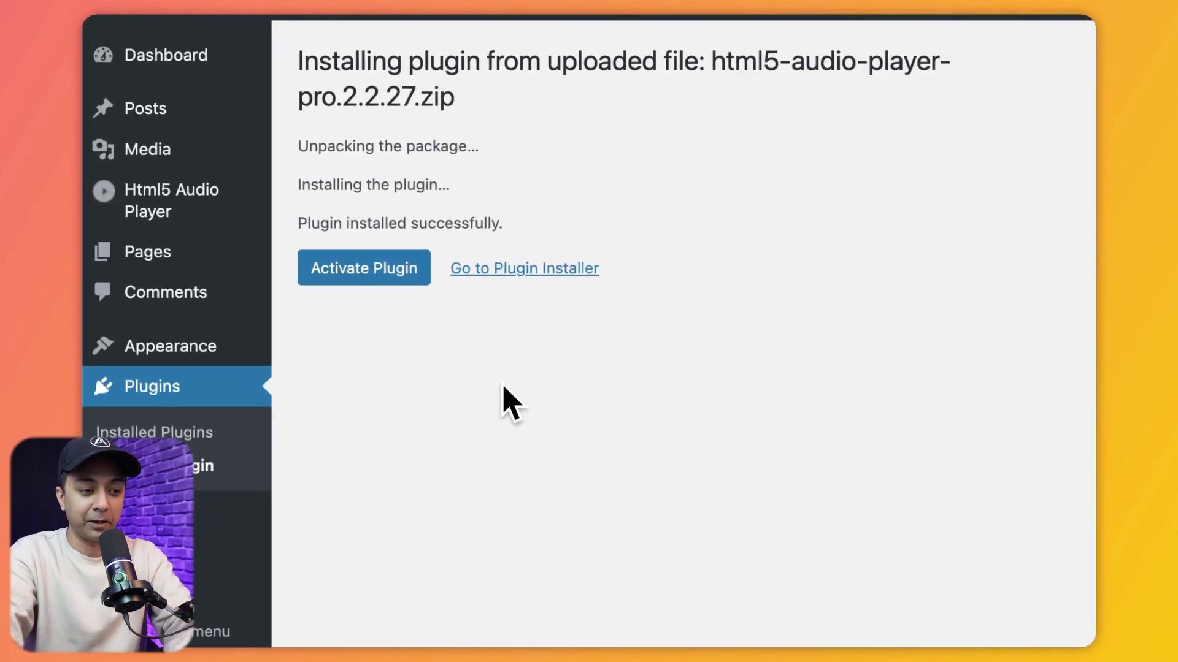
pyautogui.click(376, 283)
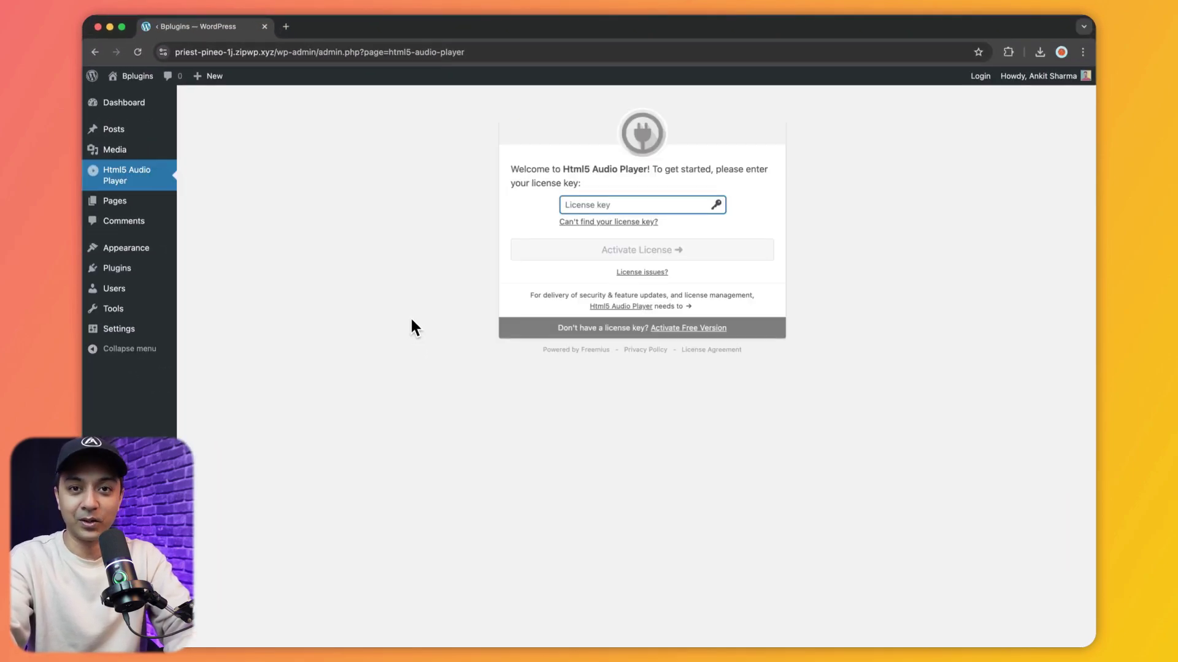
# - Paste the copied license key into the license field and activate the Html5 Audio Player license
pyautogui.click(888, 455)
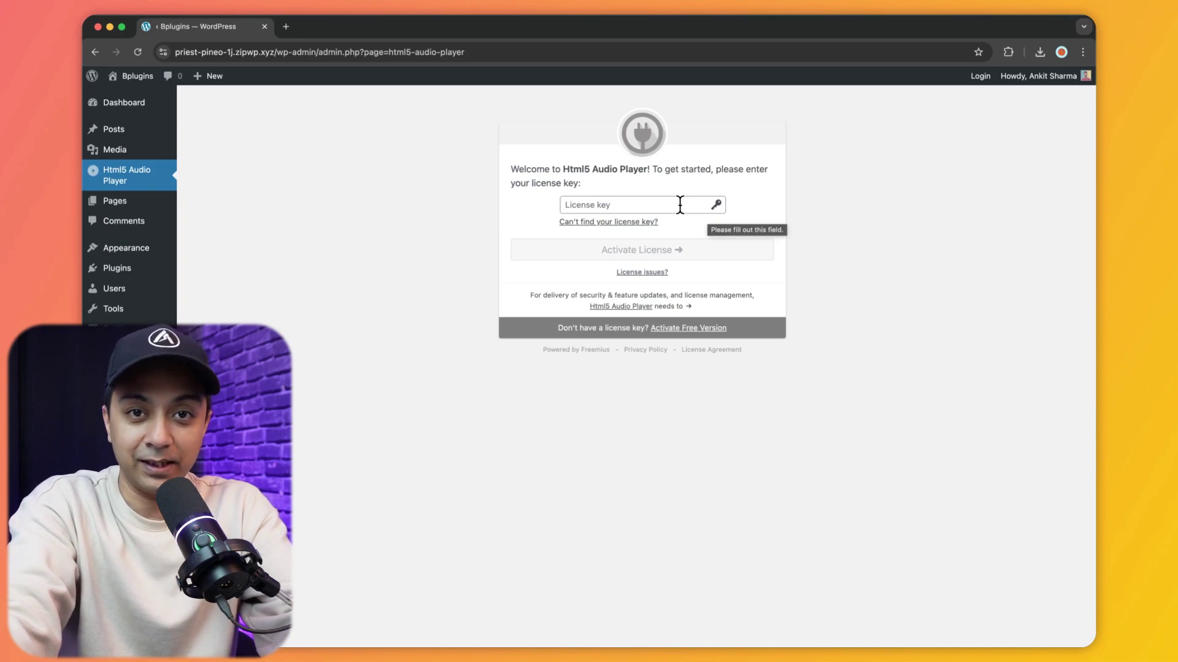
pyautogui.press('super+v')
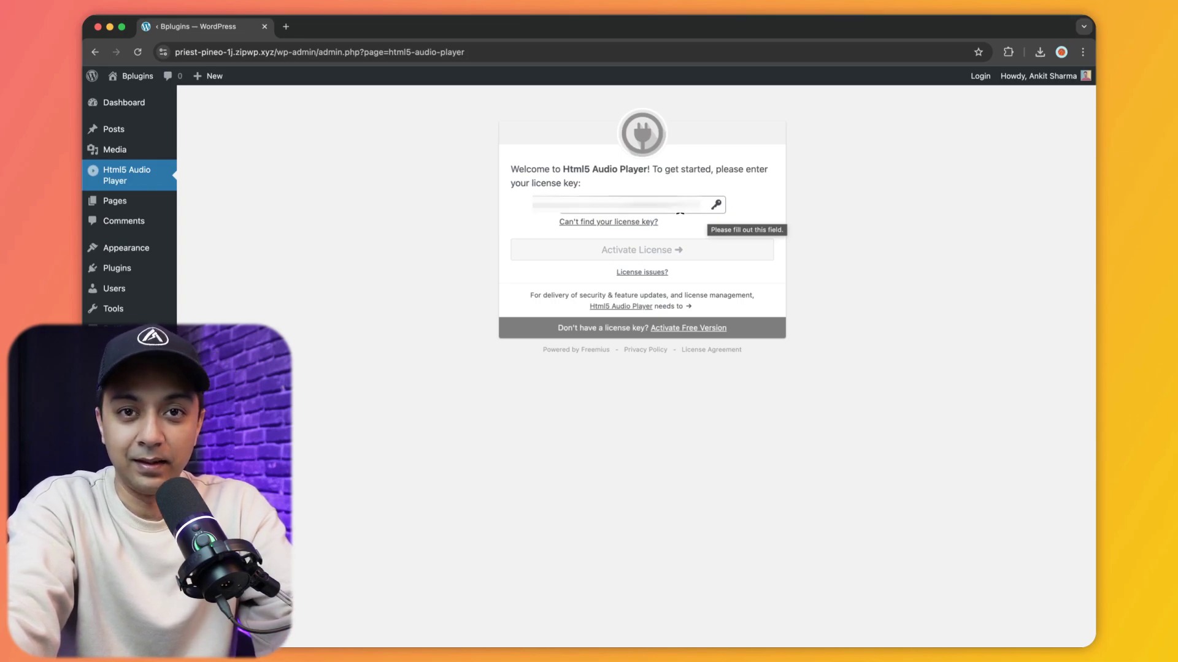
pyautogui.click(679, 211)
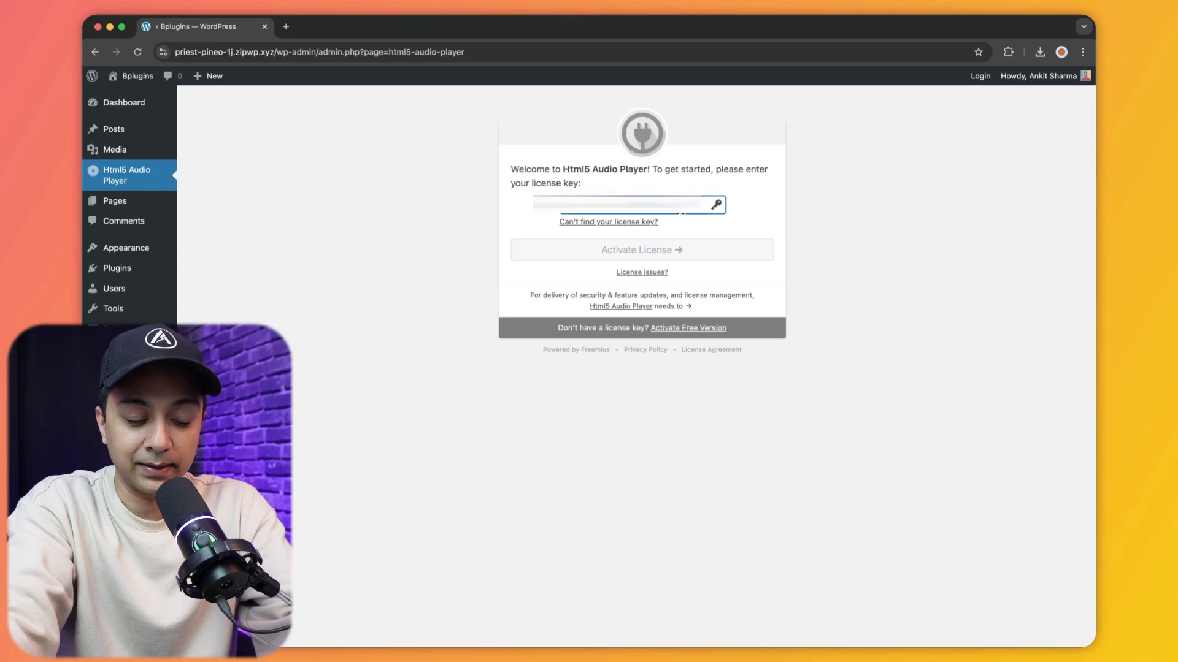
pyautogui.press('super+v')
pyautogui.click(620, 261)
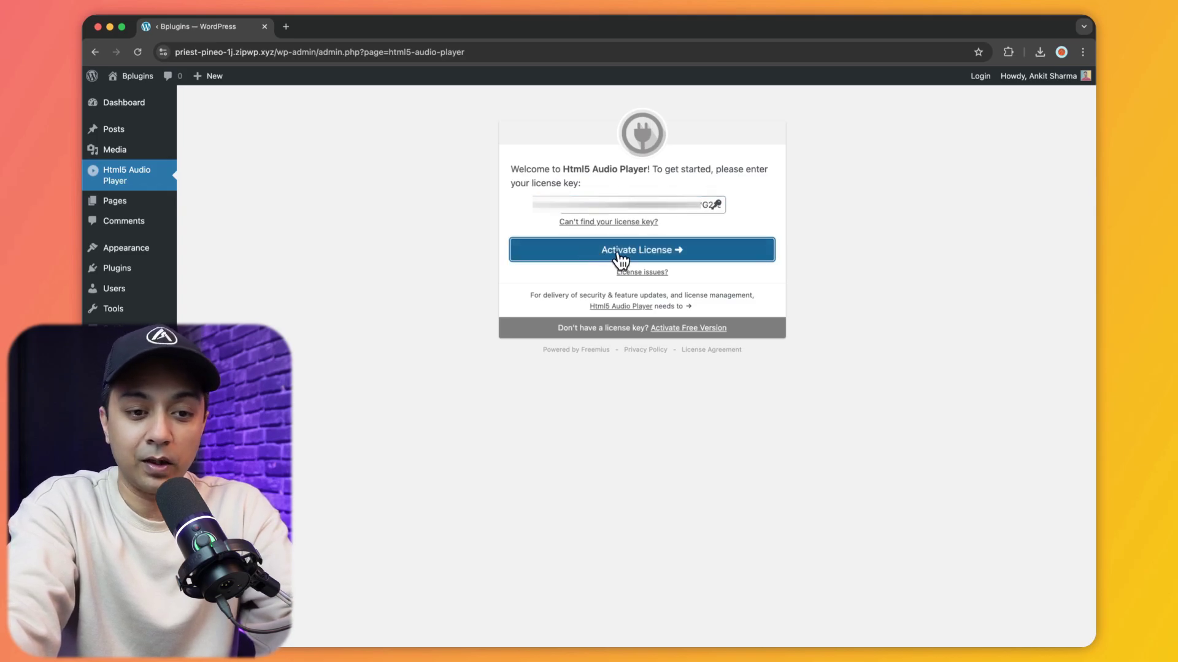
pyautogui.click(621, 261)
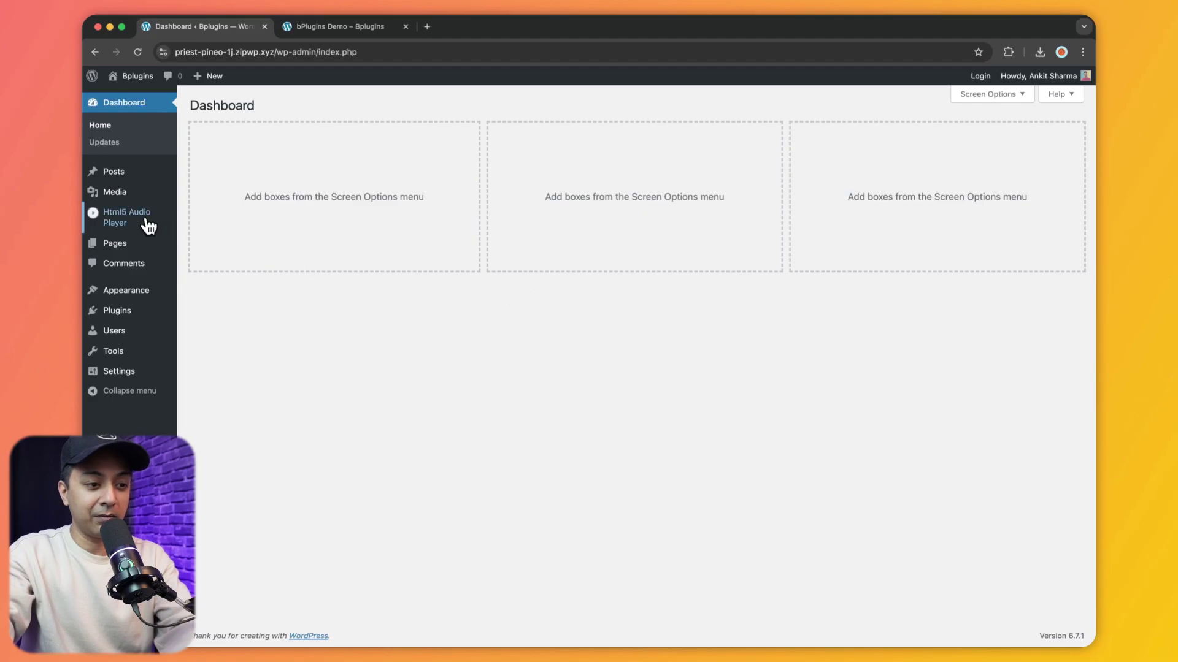
# - Open the Bplugins Demo player from the Html5 Audio Player list for editing
pyautogui.click(115, 220)
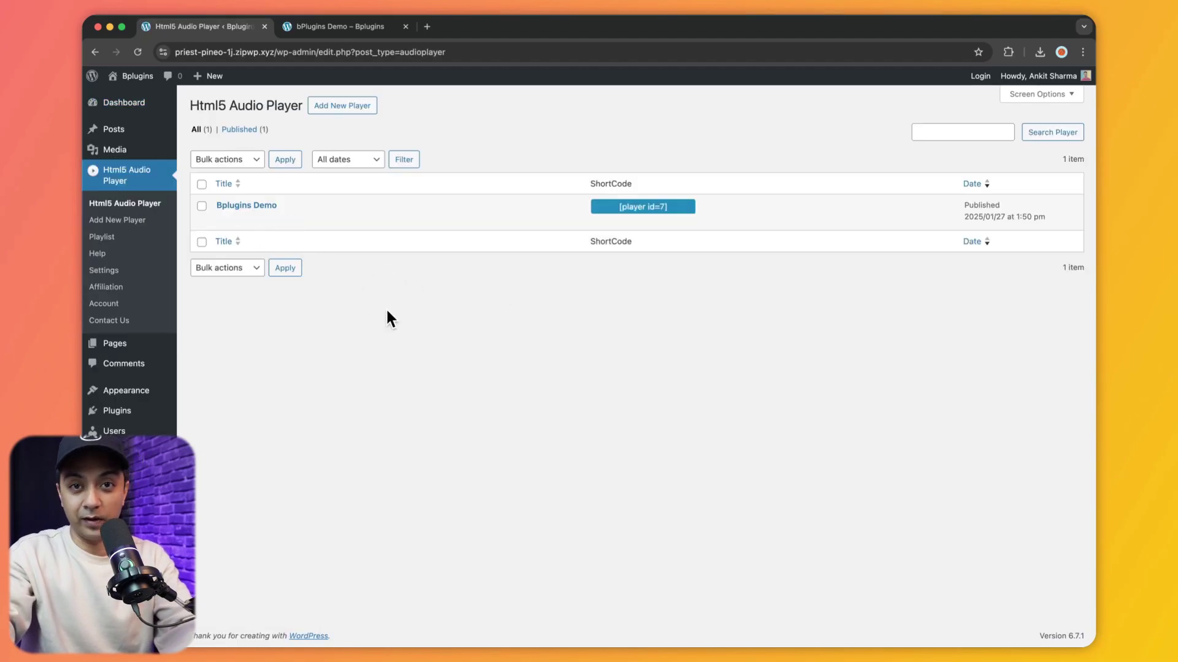
pyautogui.moveTo(222, 220)
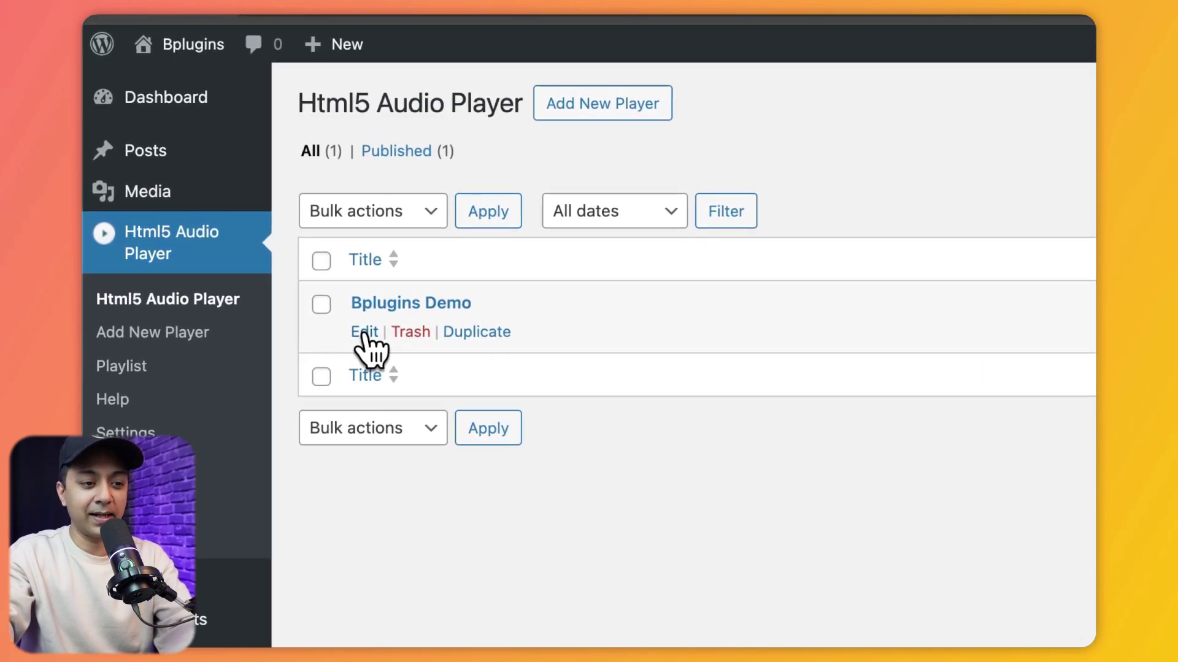
pyautogui.click(363, 333)
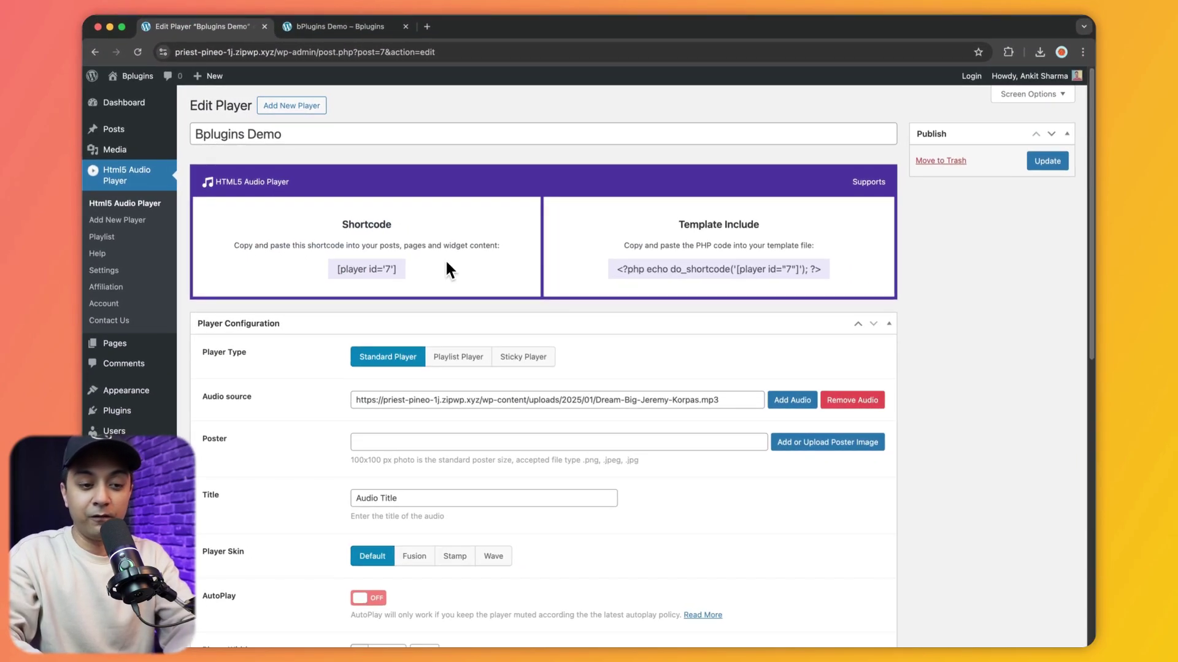
# - Try the Playlist and Sticky player types, then set the Bplugins Demo player back to Standard Player
pyautogui.scroll(-3, 447, 270)
pyautogui.scroll(-3, 446, 262)
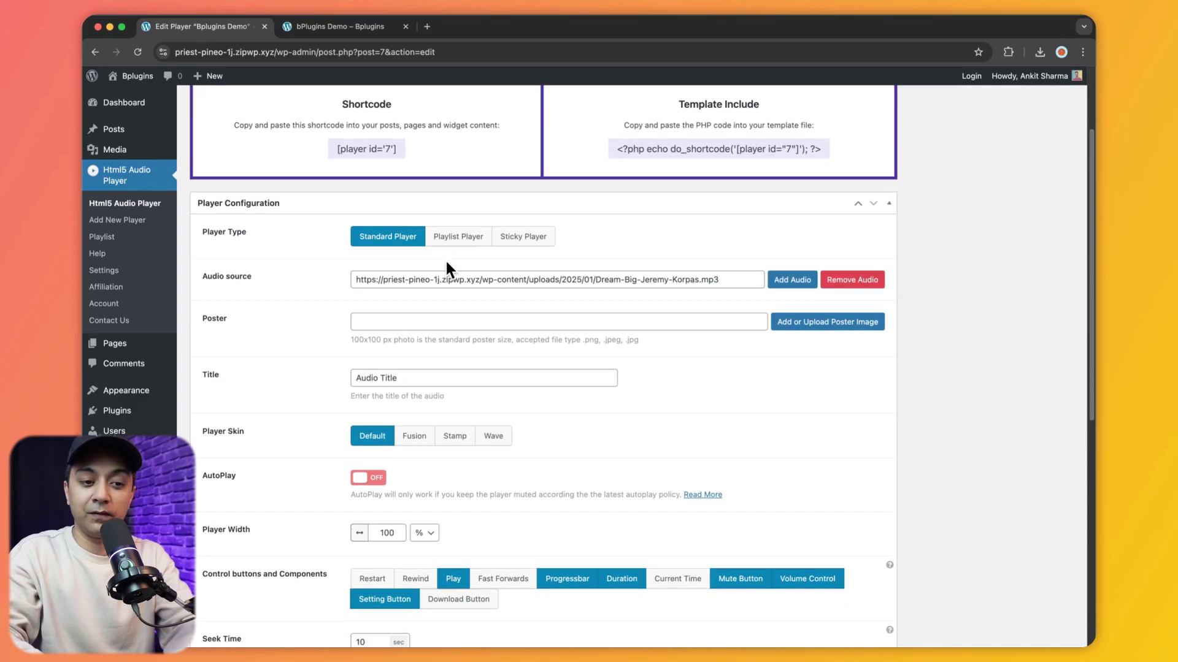
pyautogui.scroll(-1, 446, 270)
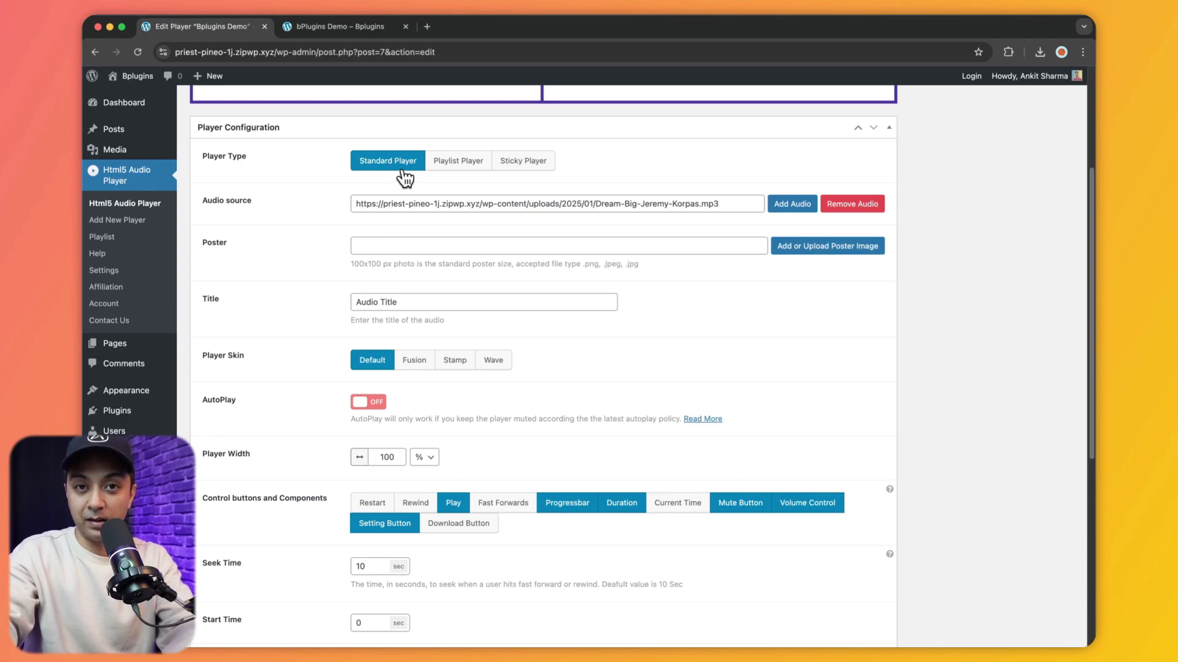
pyautogui.click(456, 177)
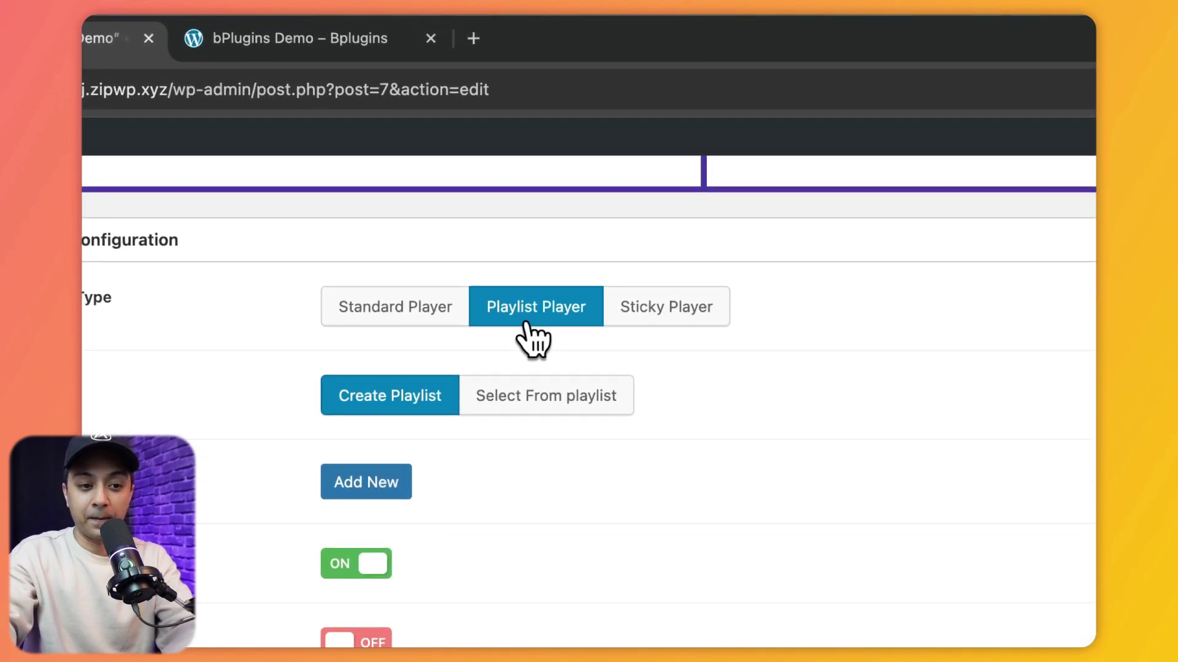
pyautogui.click(647, 316)
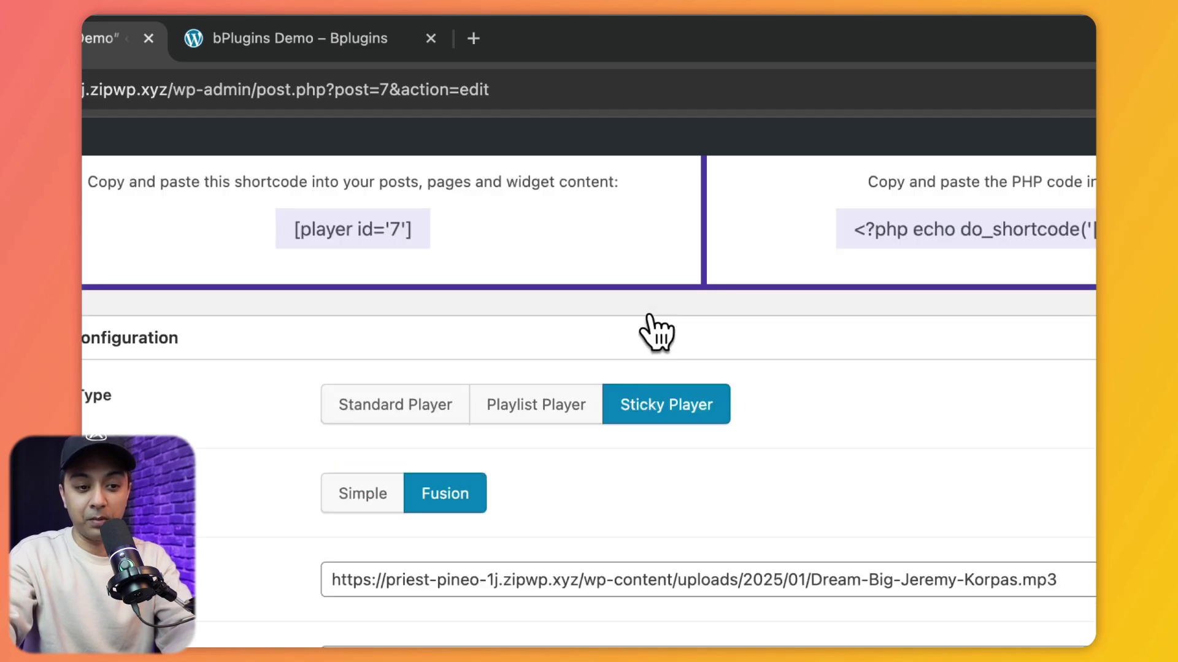
pyautogui.click(573, 405)
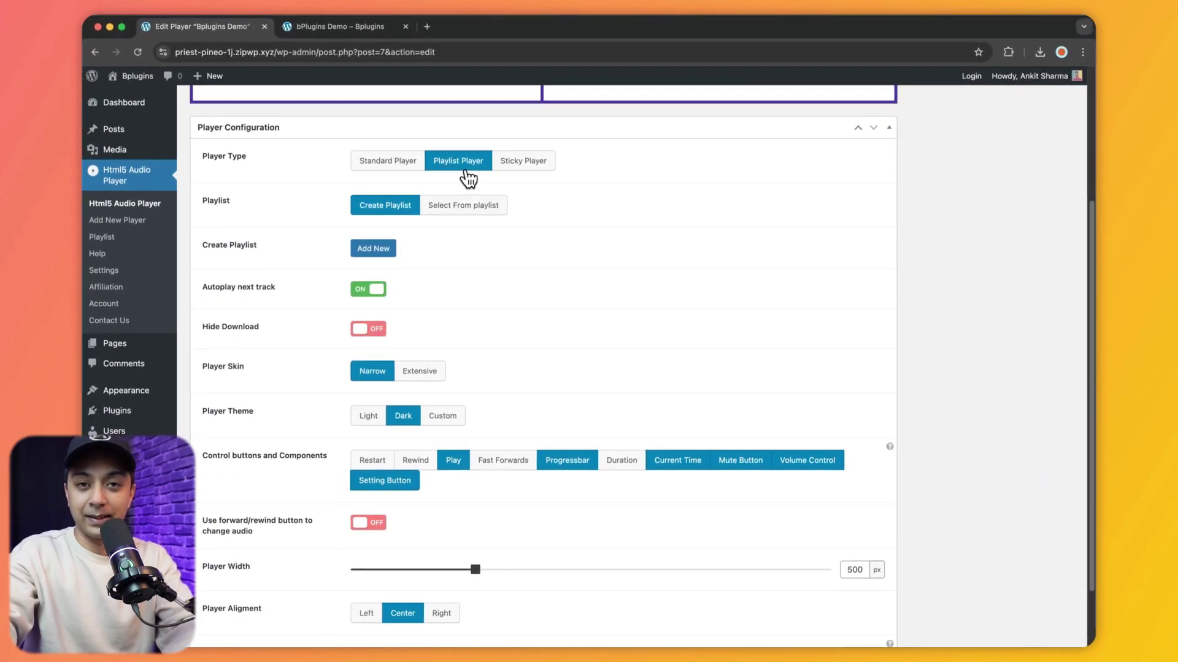
pyautogui.click(367, 164)
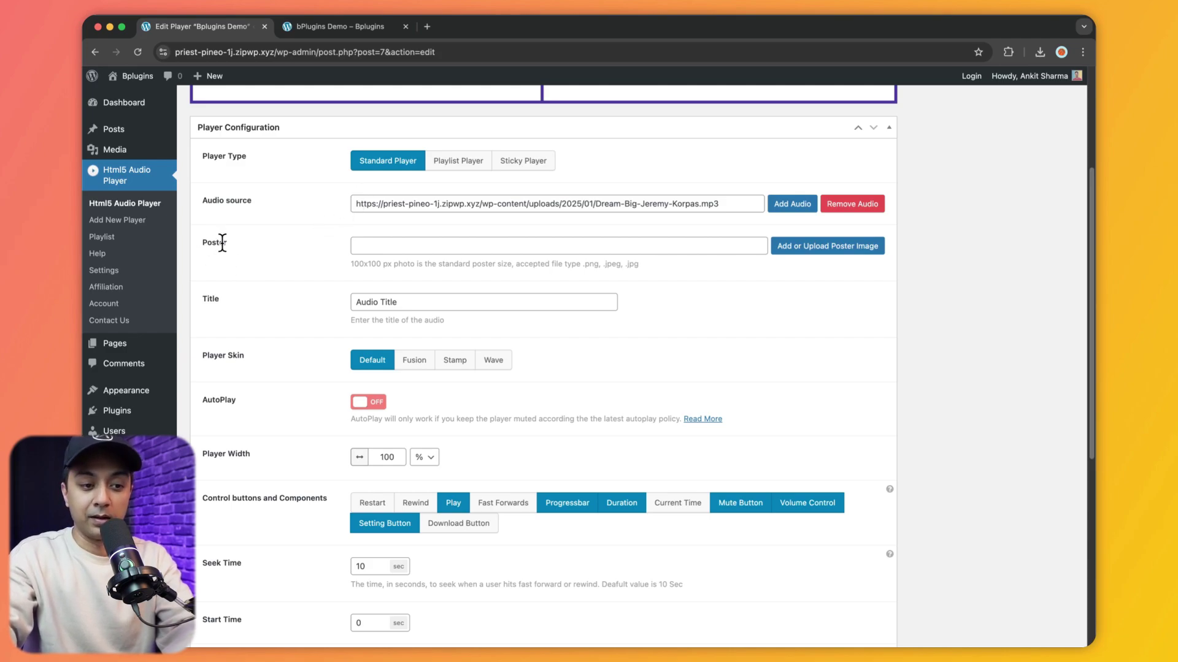
pyautogui.click(786, 257)
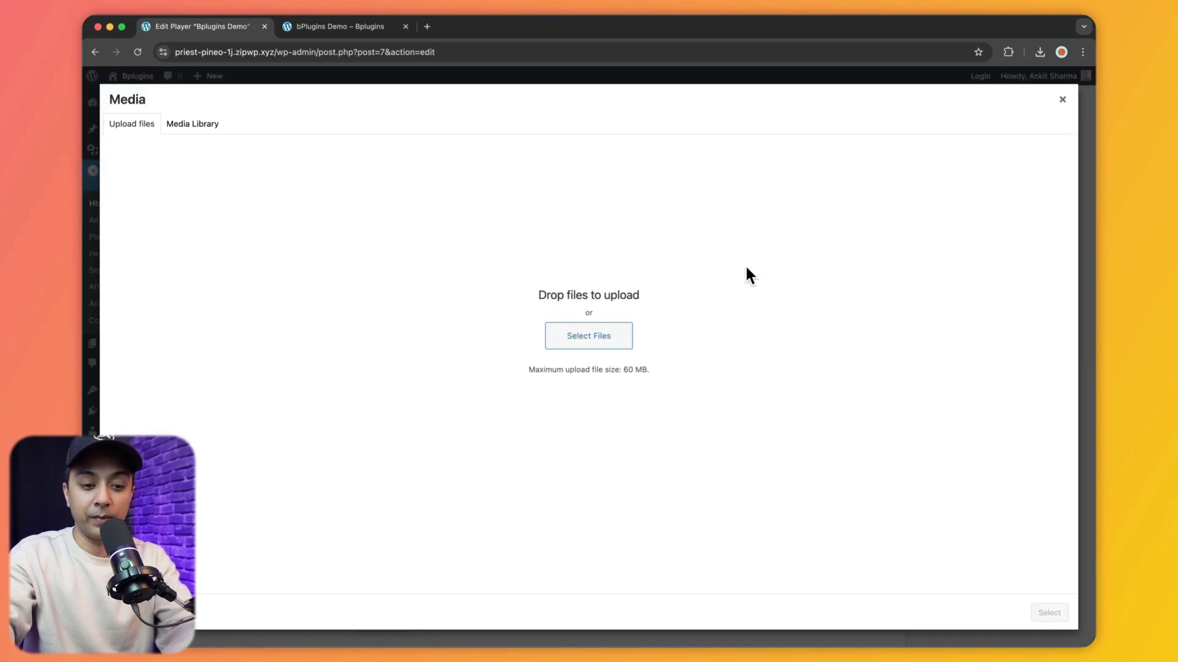
# - Upload both cover images from the computer and select cover2.png as the player's poster
pyautogui.click(589, 347)
pyautogui.moveTo(514, 229); pyautogui.dragTo(453, 177)
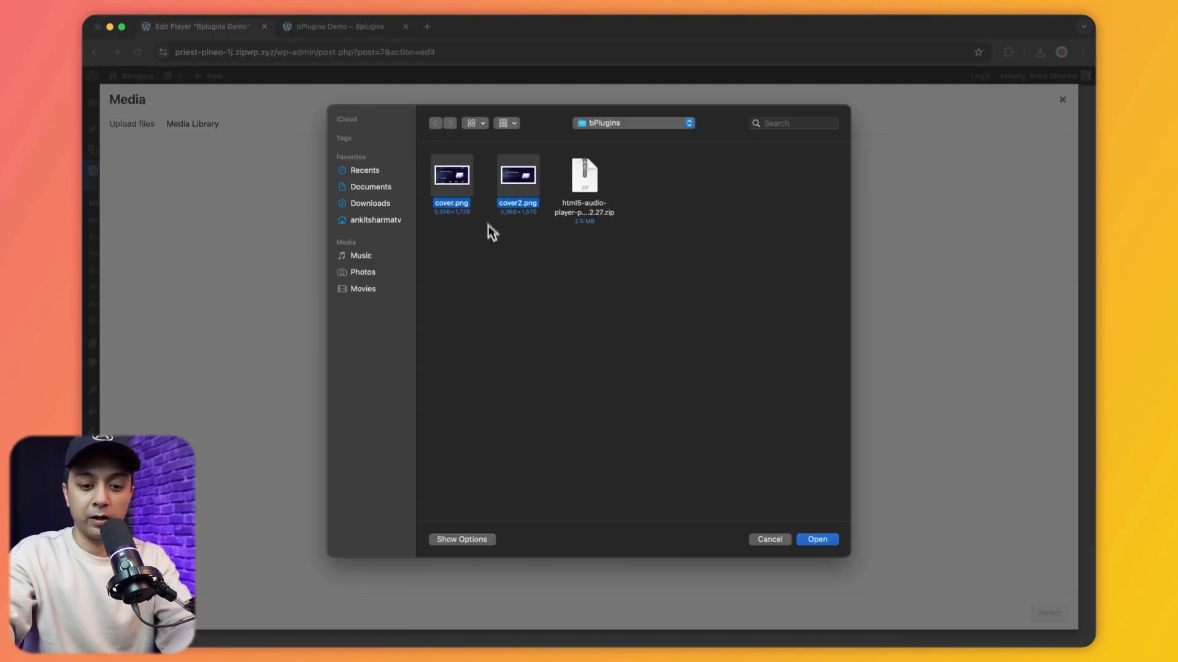
pyautogui.click(818, 540)
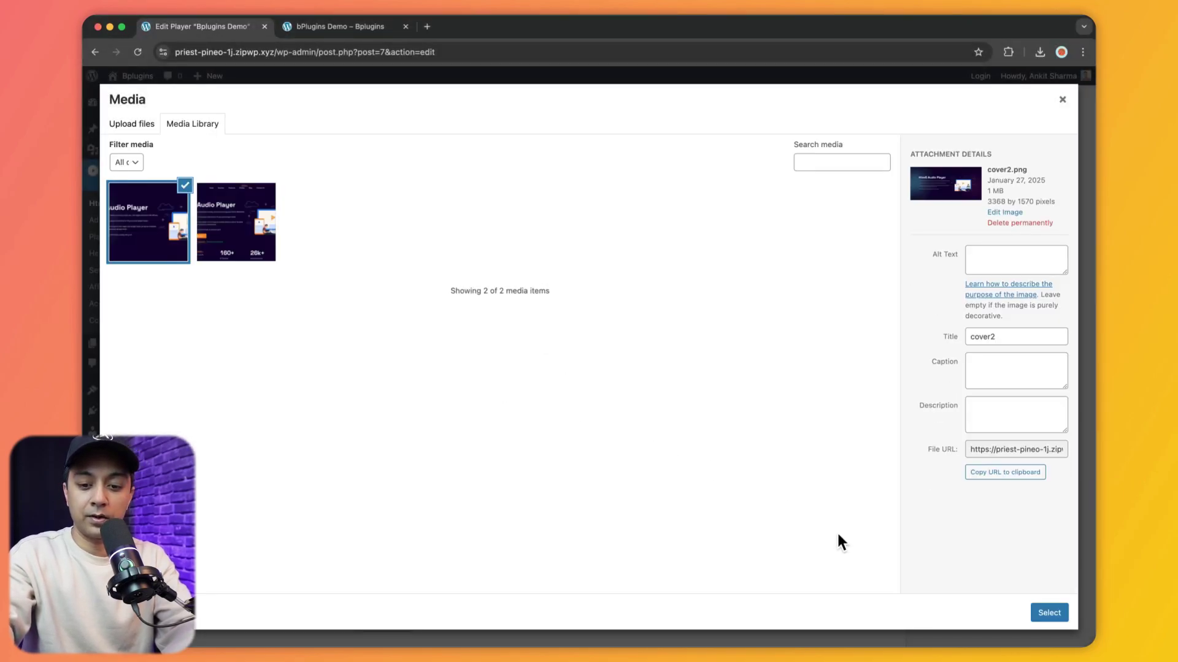
pyautogui.click(1042, 615)
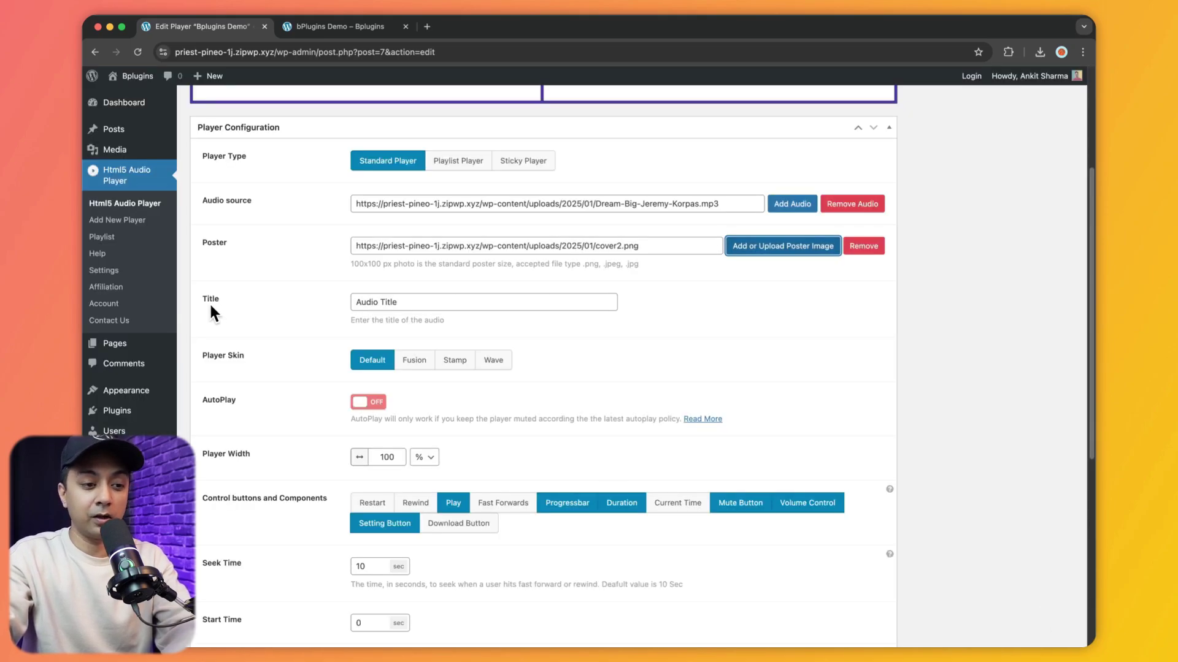
# - Replace the 'Audio Title' title with 'bPlugin Player'
pyautogui.tripleClick(432, 307)
pyautogui.write('bPlu')
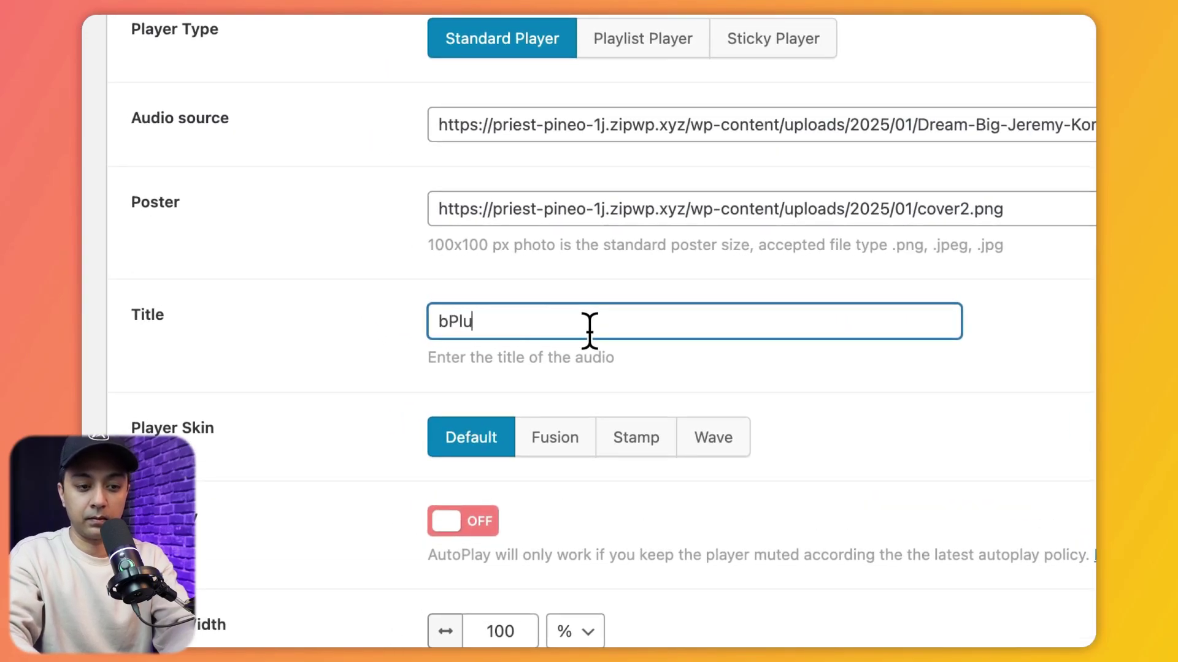
pyautogui.write('gin Pl')
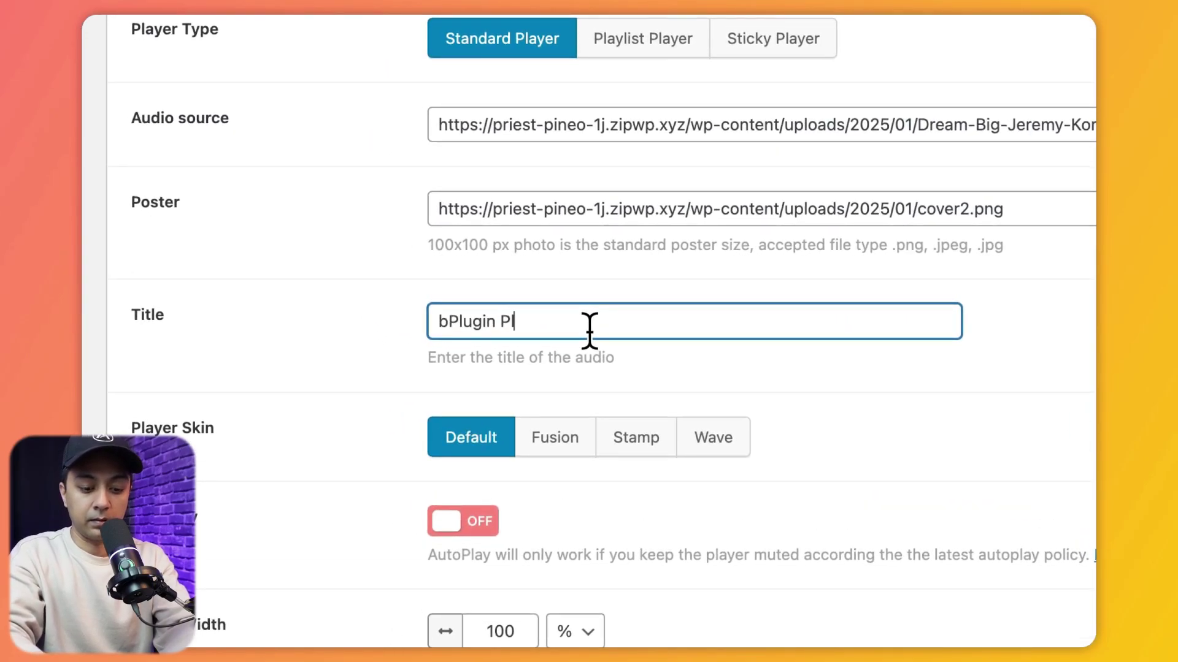
pyautogui.write('ayer')
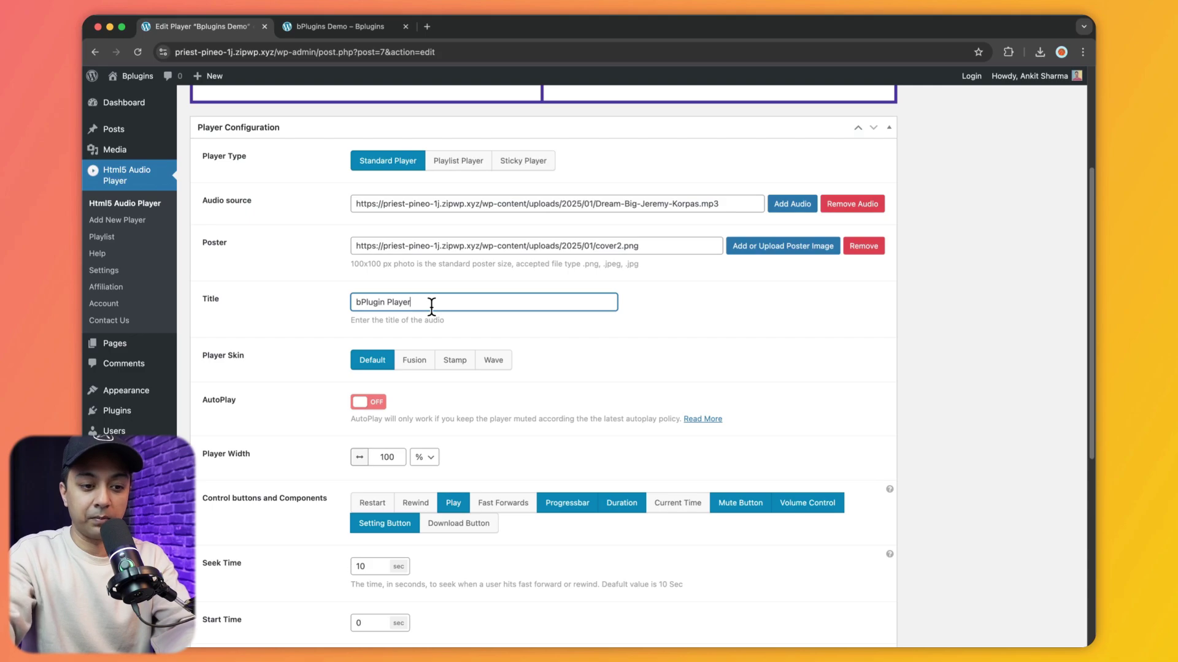
pyautogui.scroll(-2, 561, 336)
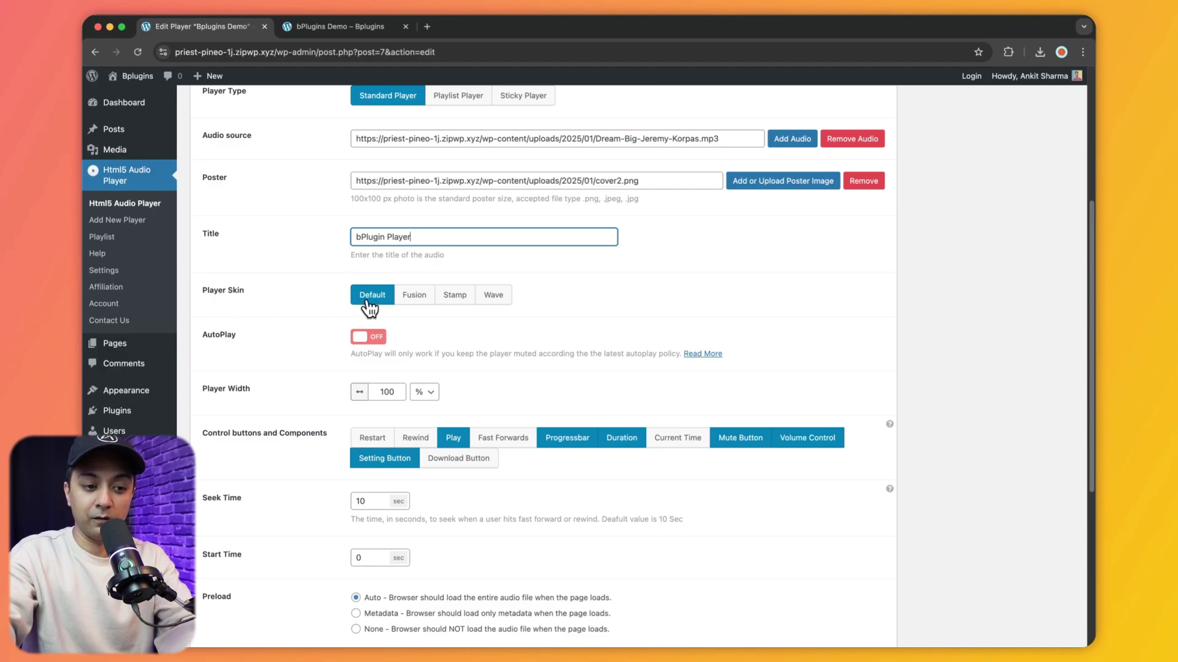
# - Switch the Player Skin to Fusion and review the remaining settings below
pyautogui.click(416, 300)
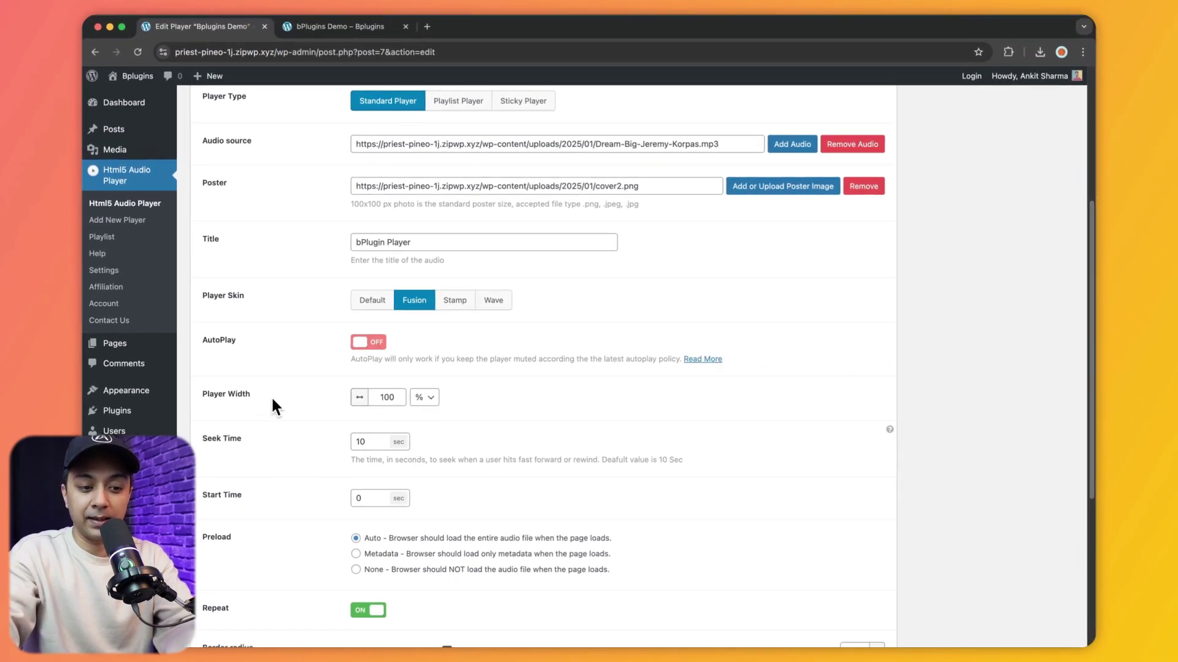
pyautogui.scroll(-3, 336, 400)
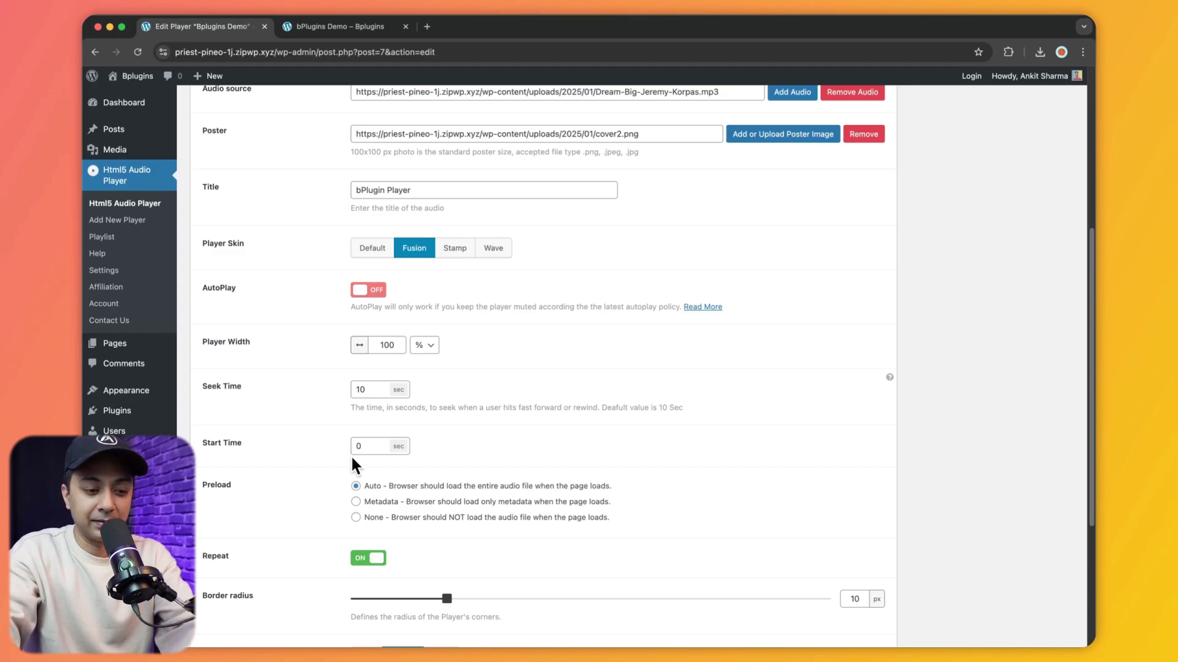
pyautogui.scroll(-2, 336, 454)
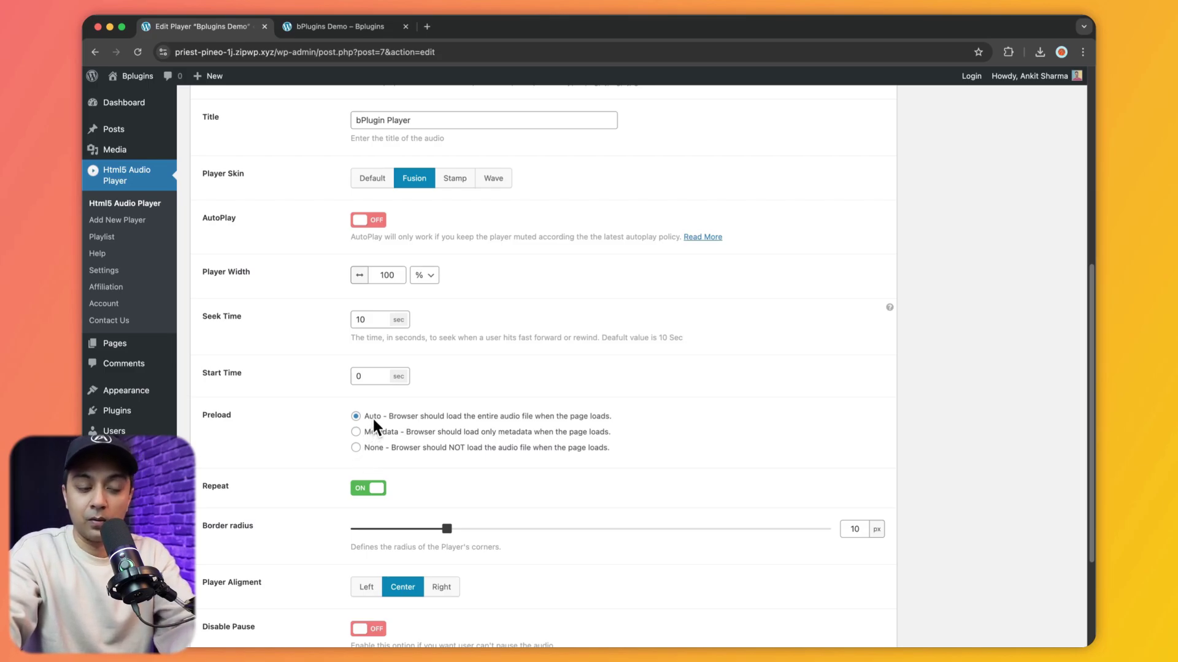
pyautogui.scroll(-3, 373, 418)
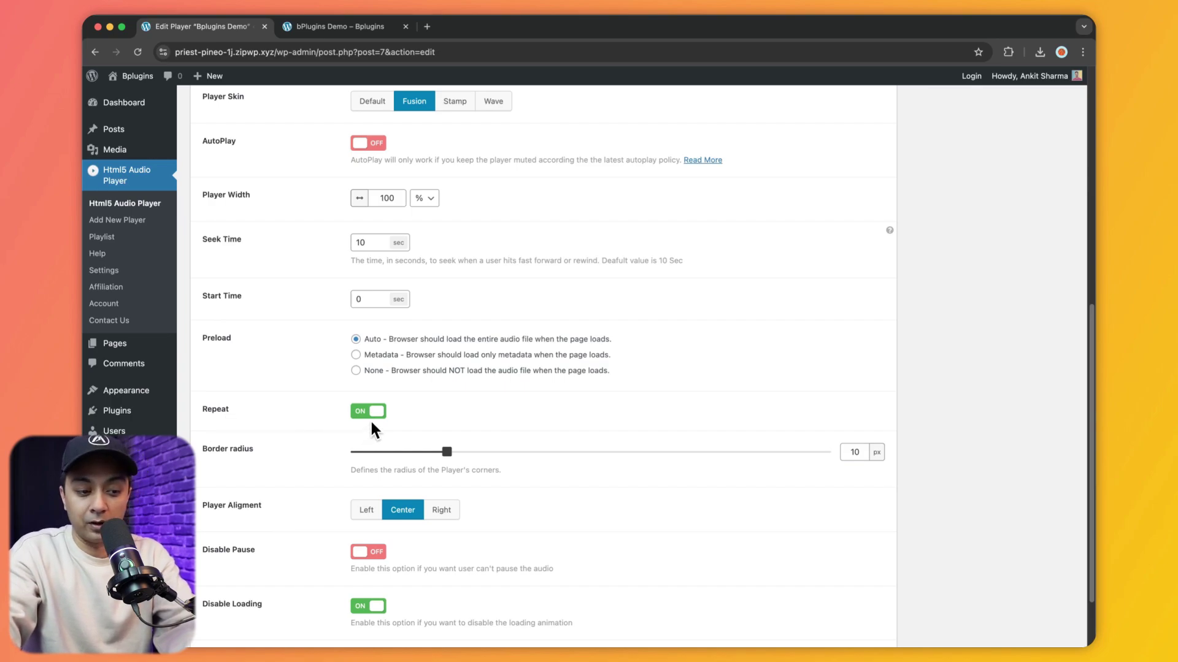
# - Raise the player's border radius from 10 px to 12 px
pyautogui.scroll(-2, 370, 422)
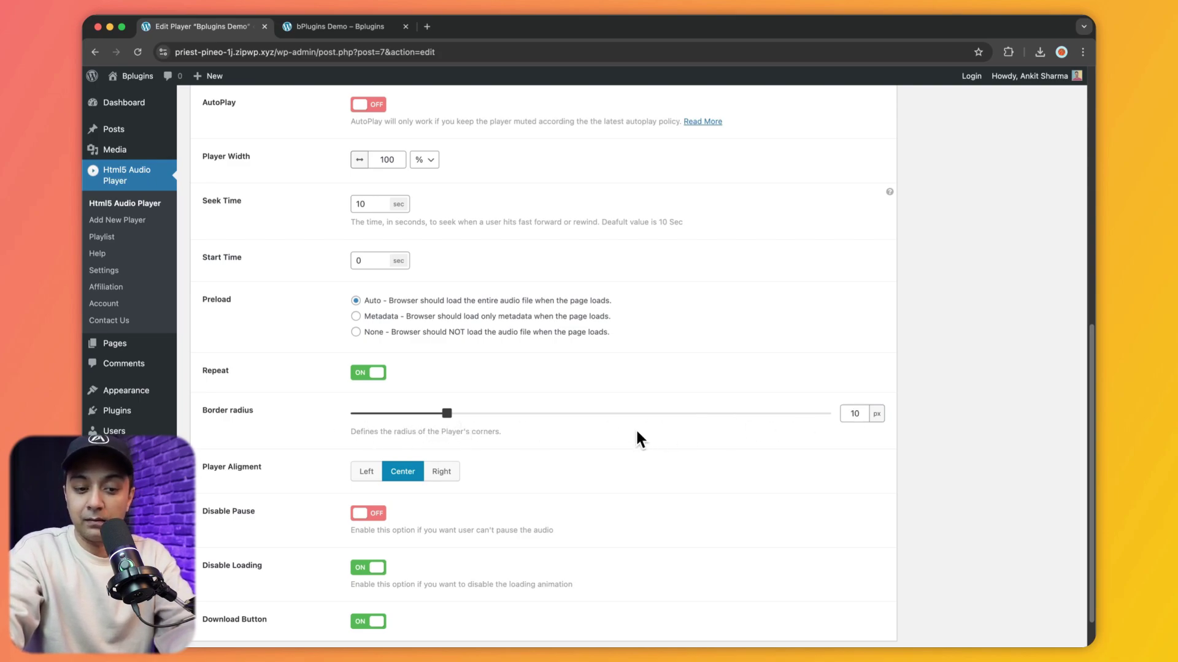
pyautogui.moveTo(447, 419)
pyautogui.mouseDown()
pyautogui.moveTo(437, 419)
pyautogui.moveTo(466, 422)
pyautogui.mouseUp()
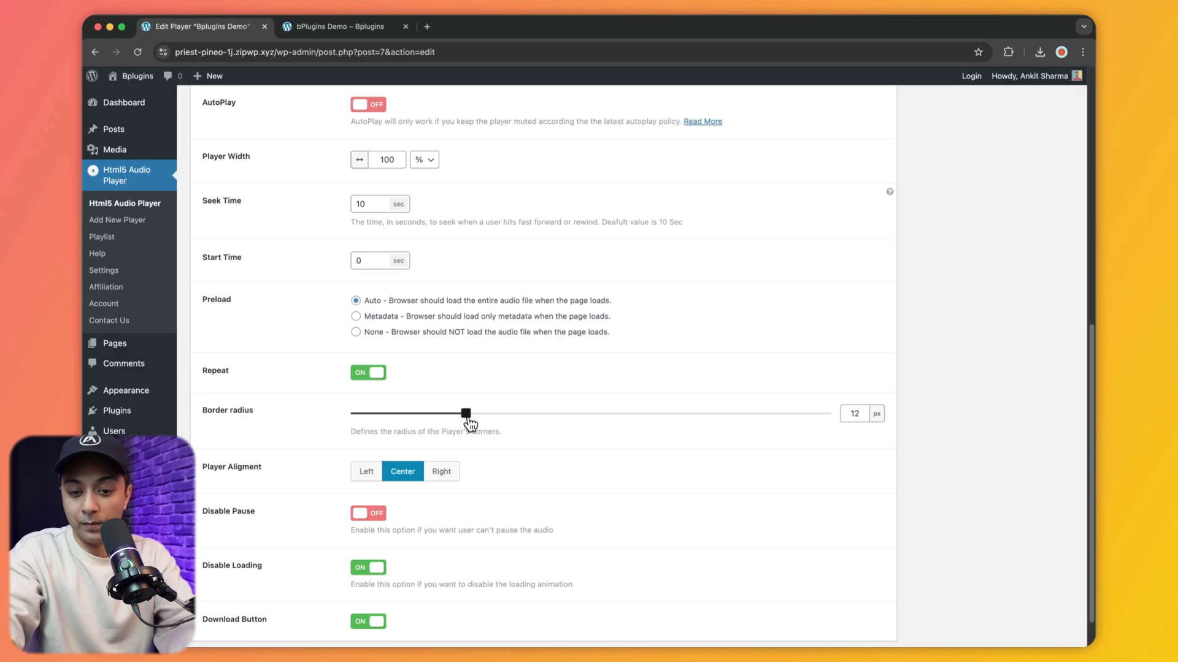
pyautogui.scroll(-1, 466, 442)
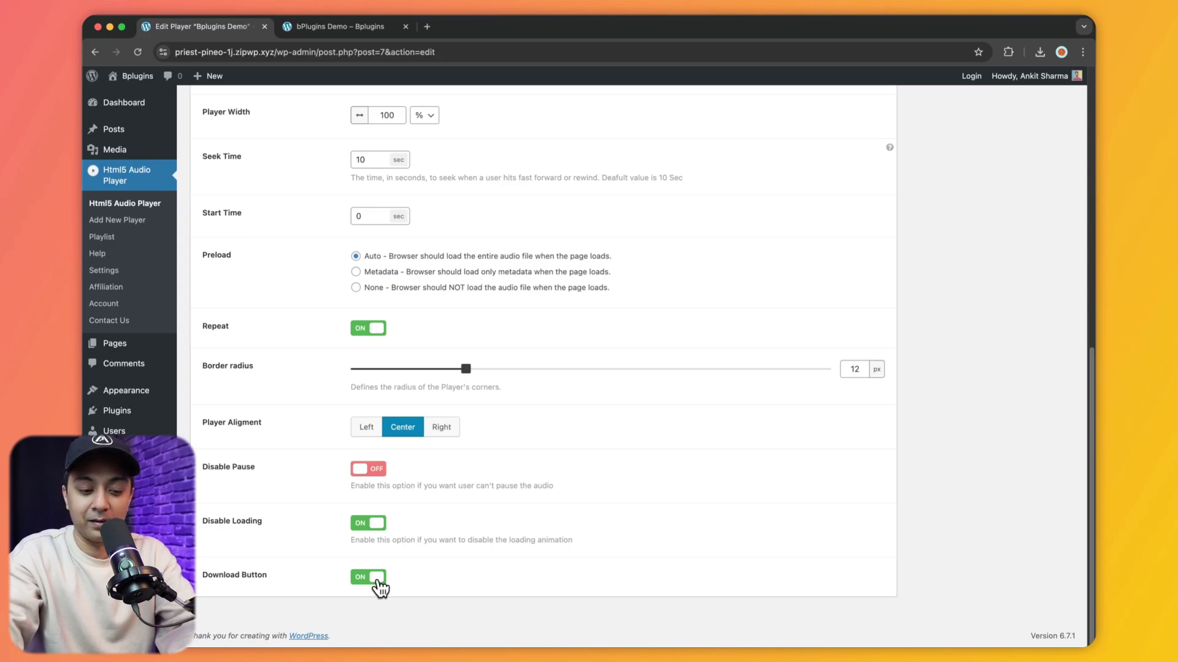
pyautogui.scroll(15, 963, 258)
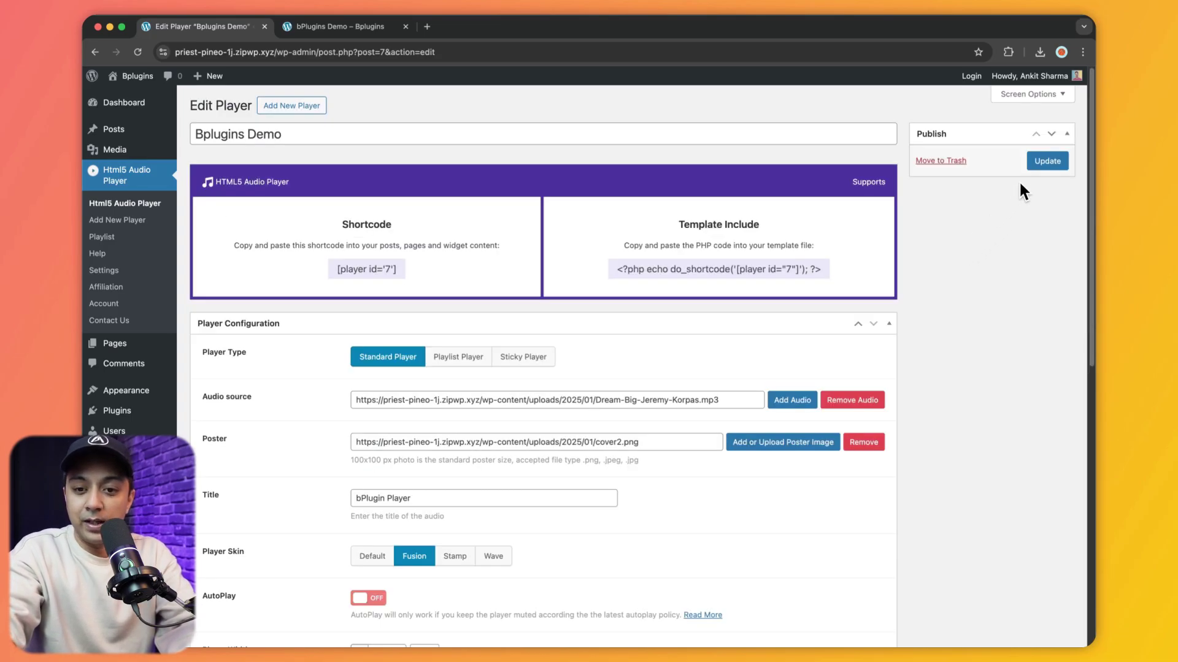
# - Save the player, then play and pause it on the bPlugins Demo page before returning to Edit Player
pyautogui.click(1039, 163)
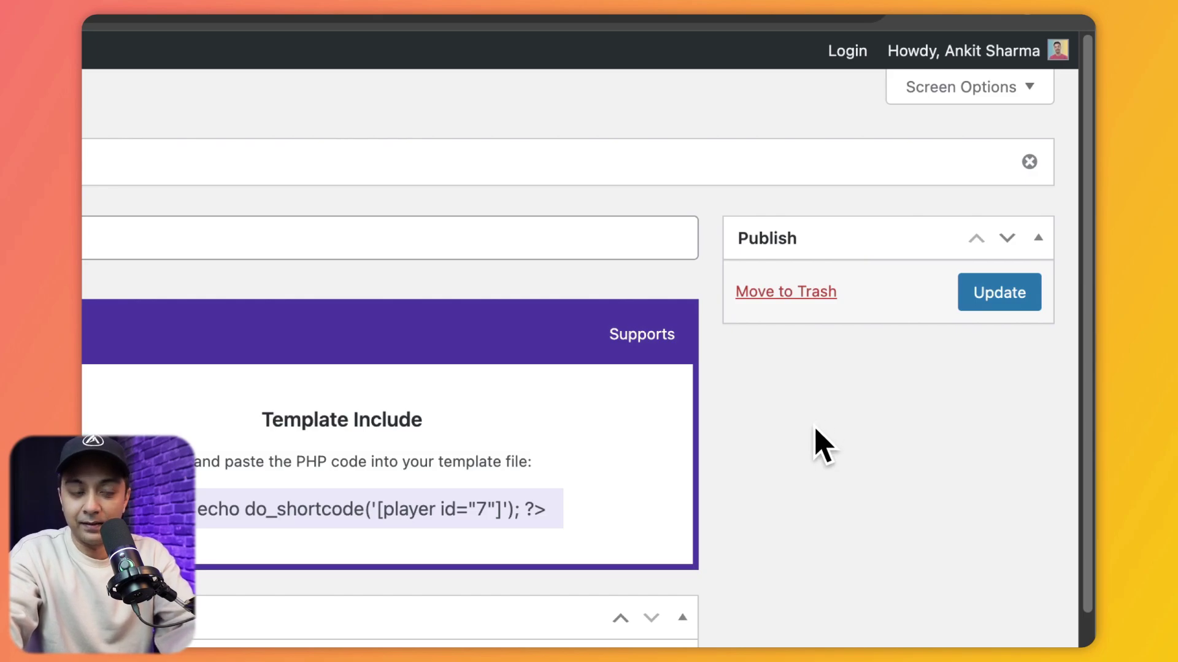
pyautogui.click(145, 51)
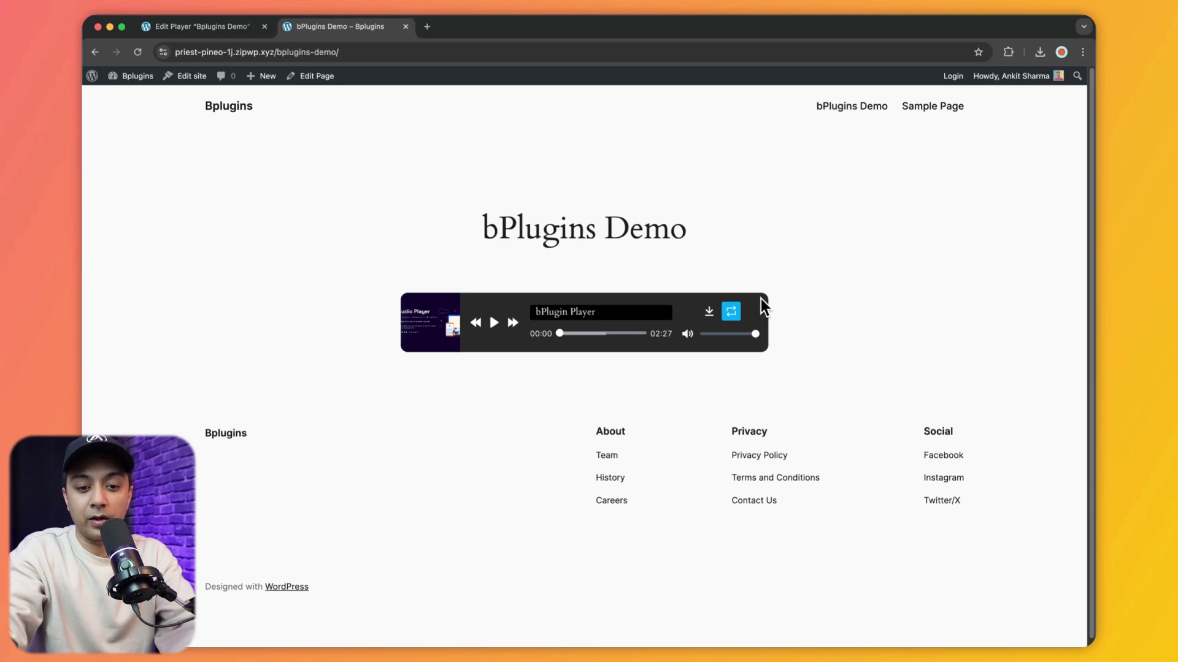
pyautogui.click(493, 324)
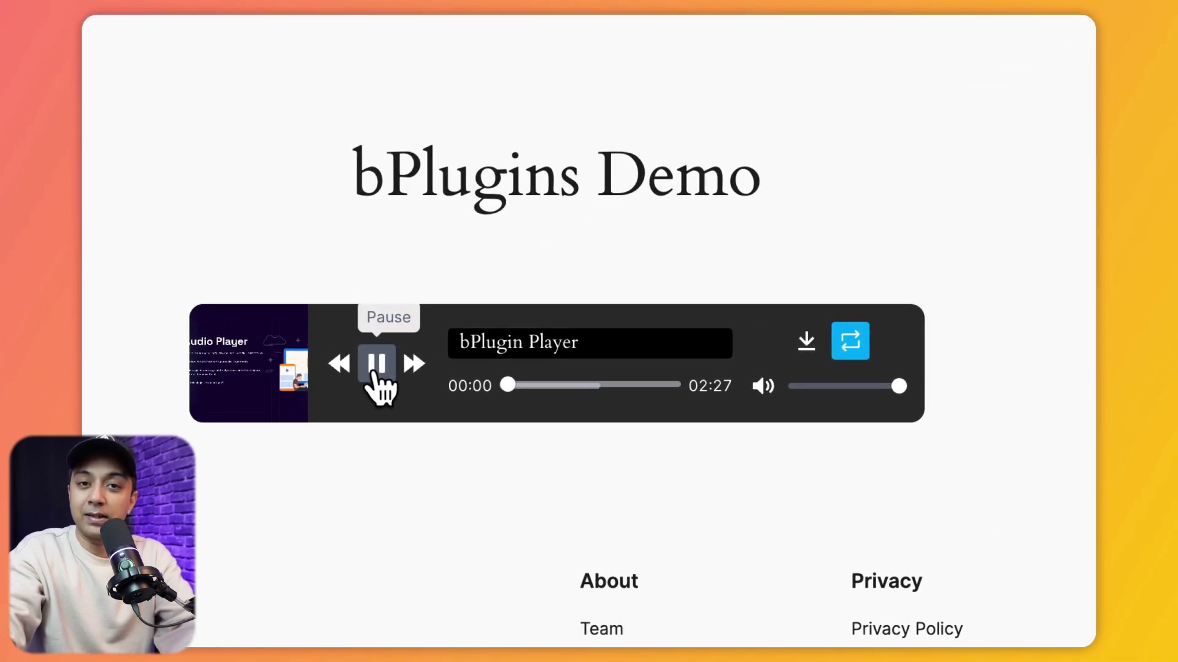
pyautogui.click(376, 376)
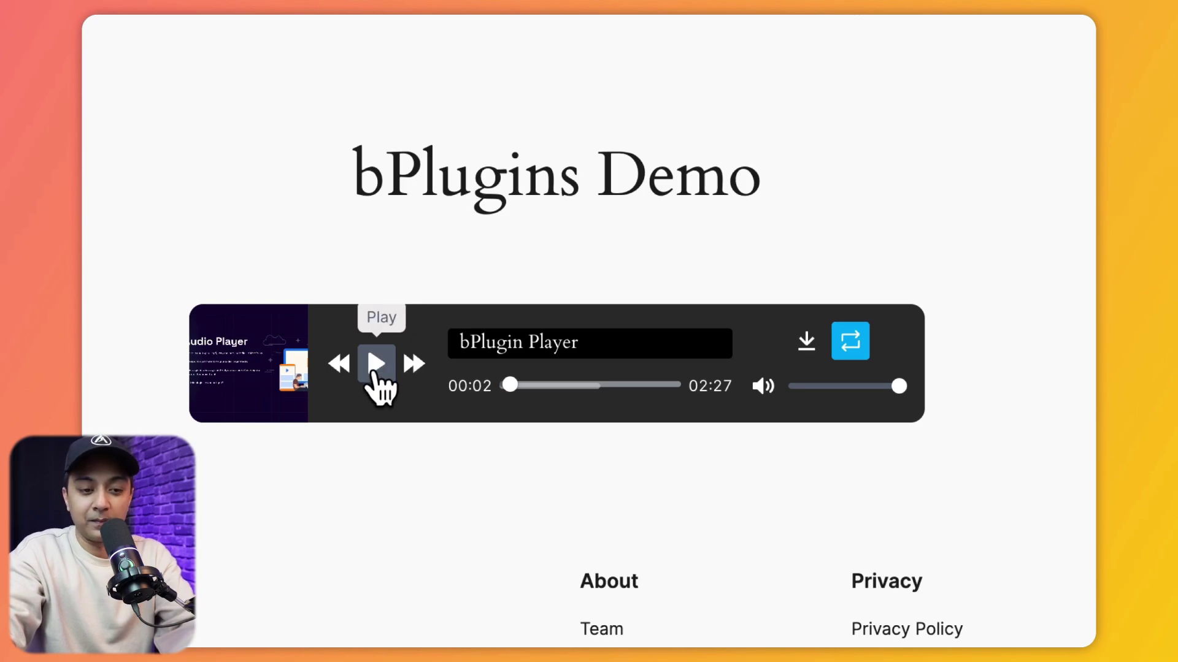
pyautogui.click(220, 30)
pyautogui.scroll(-3, 699, 369)
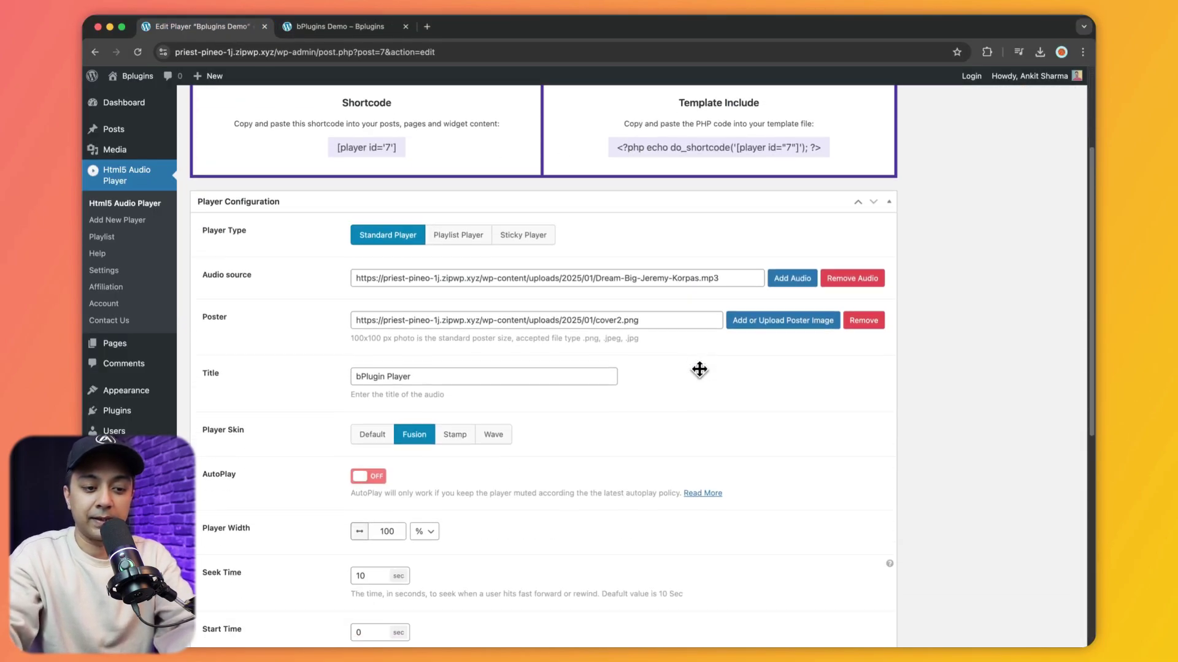
# - Switch the Player Skin to Stamp with white text and control colour
pyautogui.scroll(-2, 699, 369)
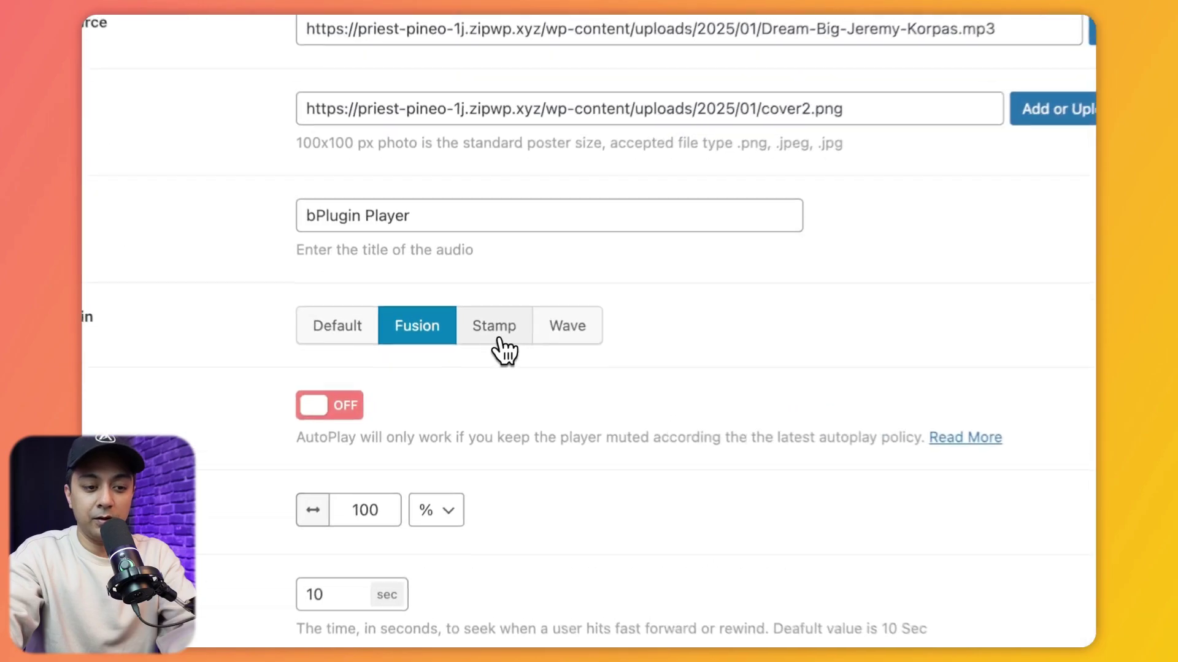
pyautogui.click(455, 343)
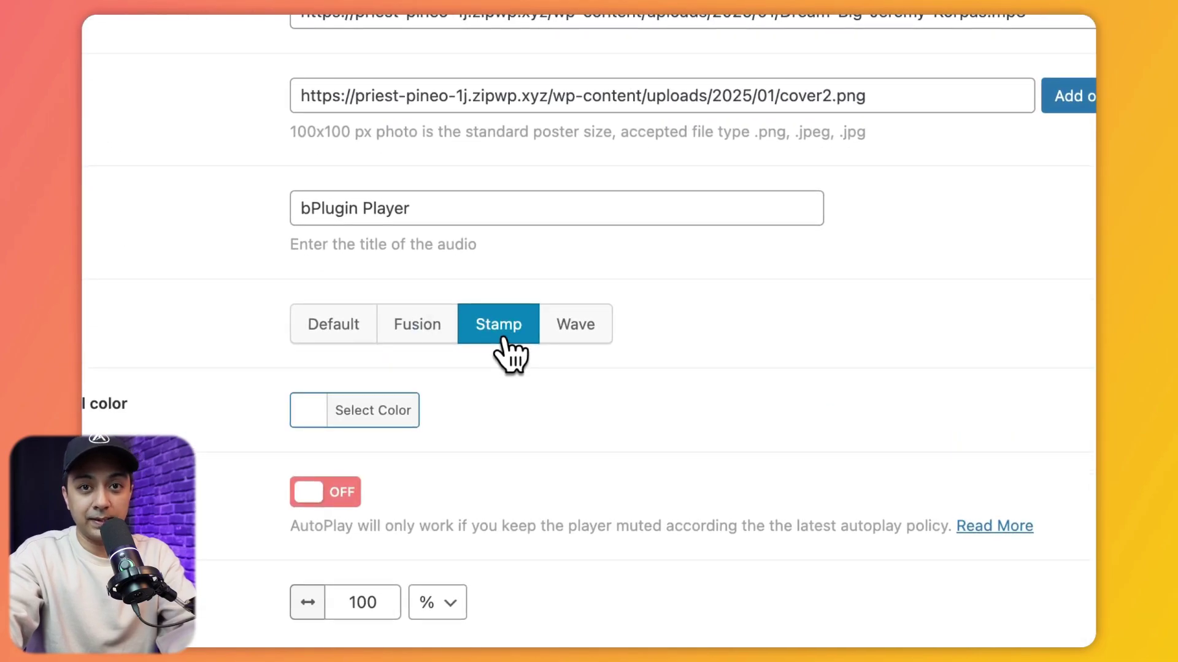
pyautogui.scroll(-5, 509, 353)
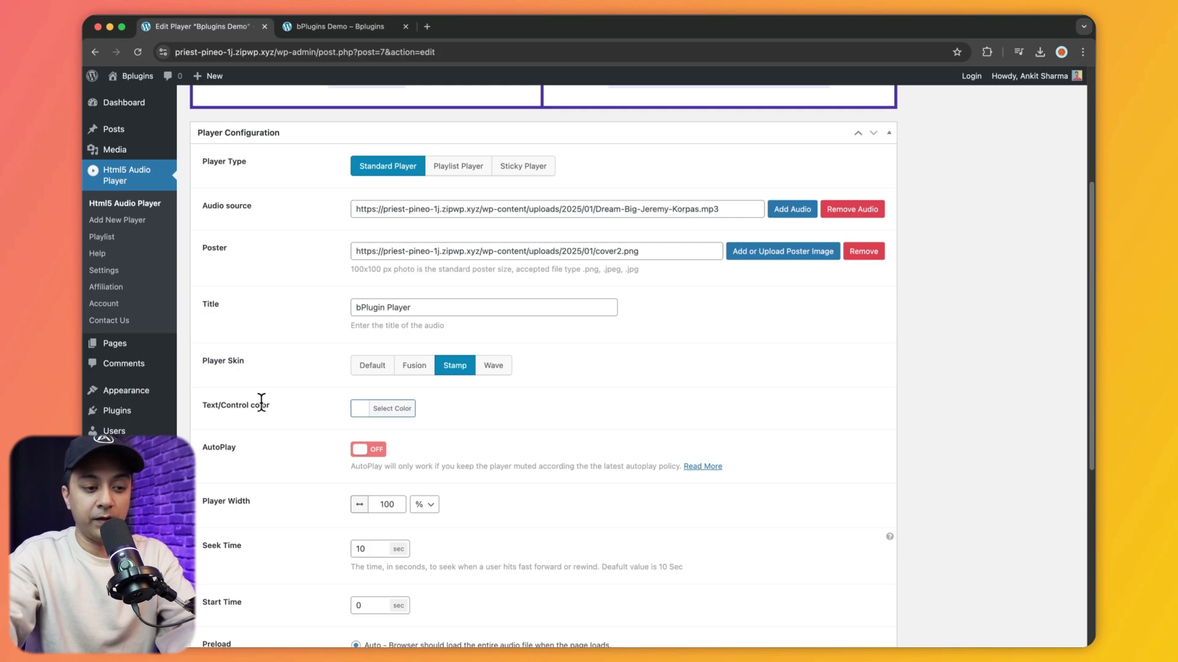
pyautogui.click(372, 409)
pyautogui.click(377, 551)
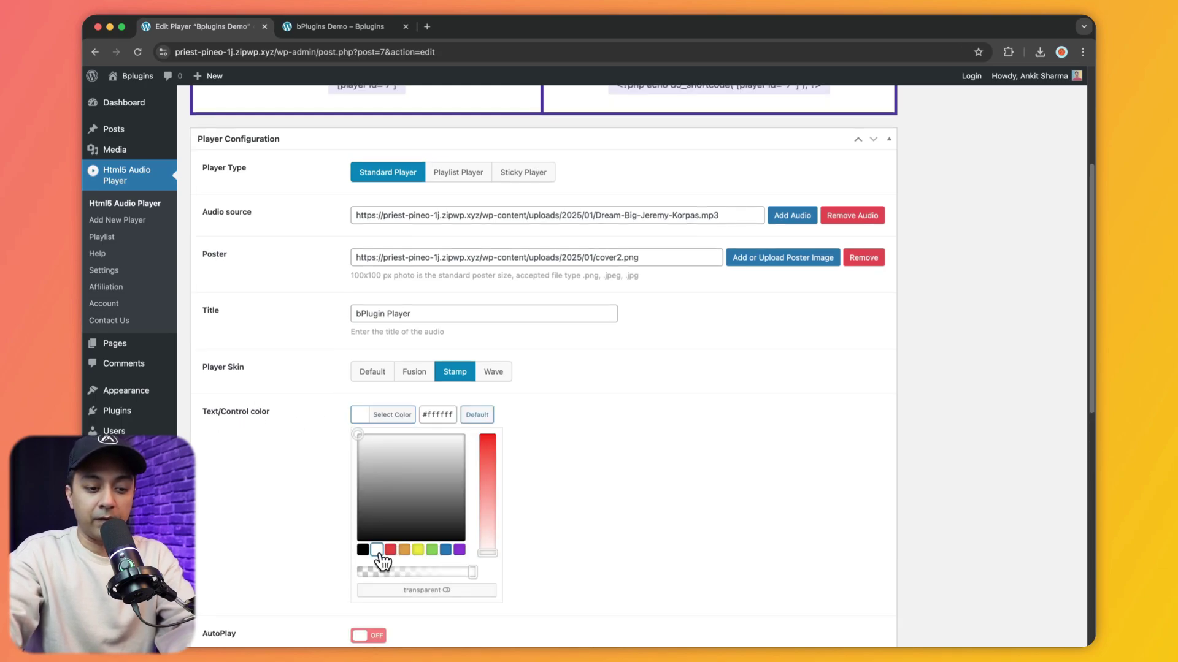
pyautogui.click(585, 440)
# - Save the Stamp player and check it on the demo page before returning to settings
pyautogui.scroll(5, 1045, 330)
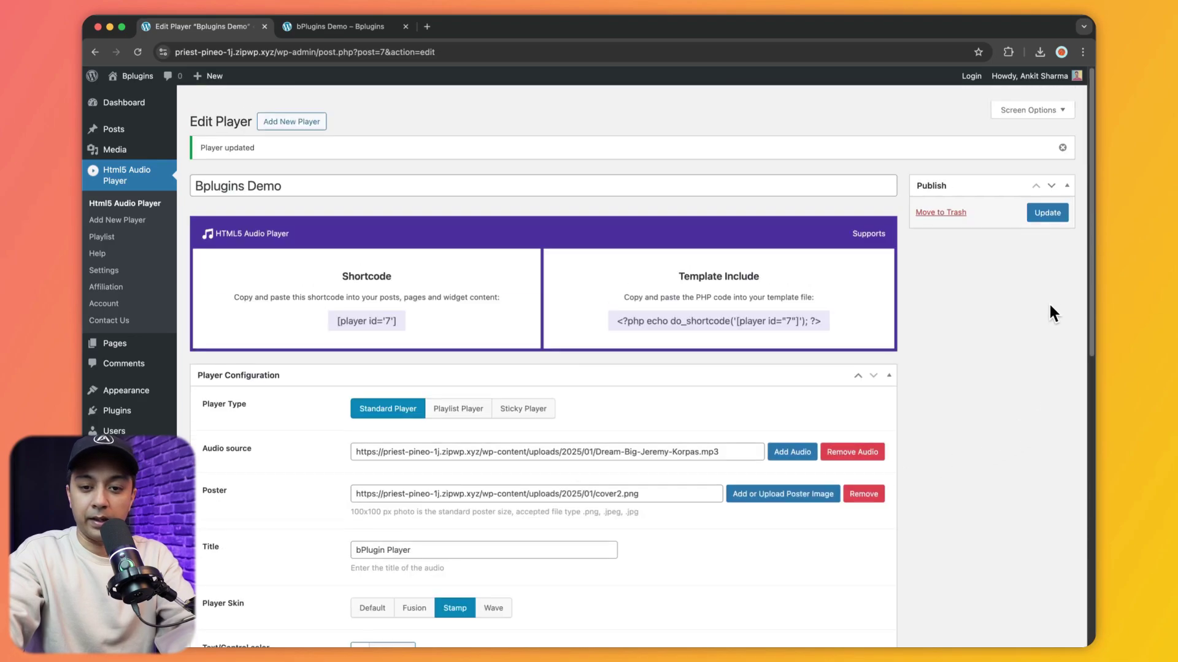
pyautogui.click(1047, 198)
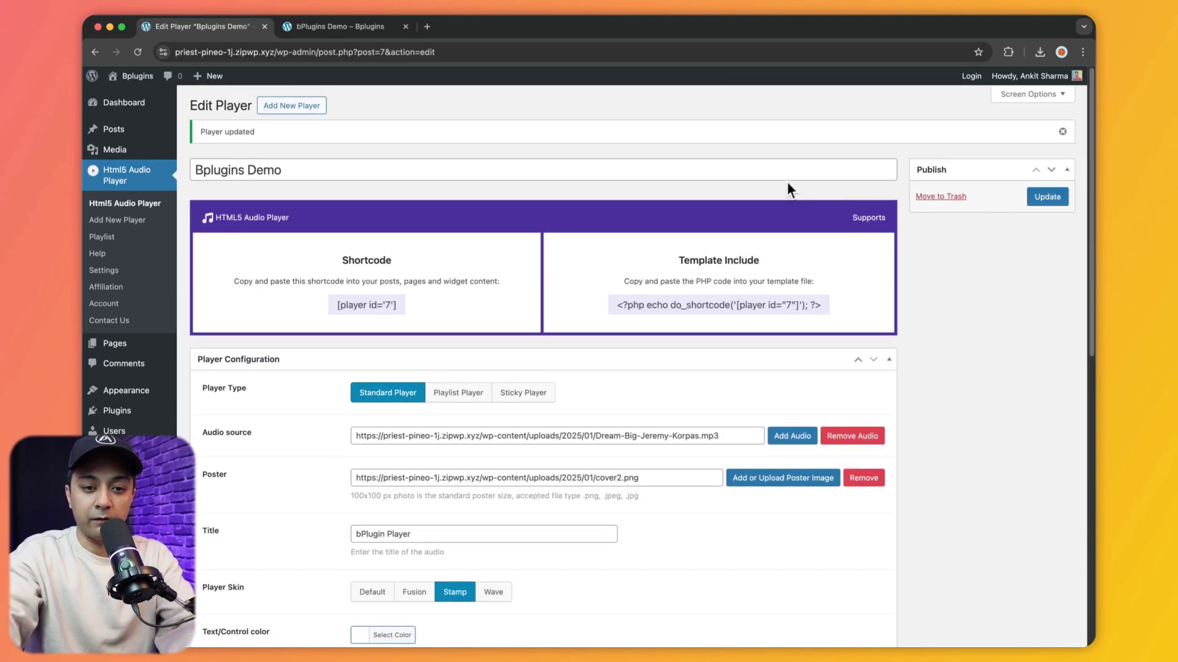
pyautogui.hotkey('ctrl', 'Tab')
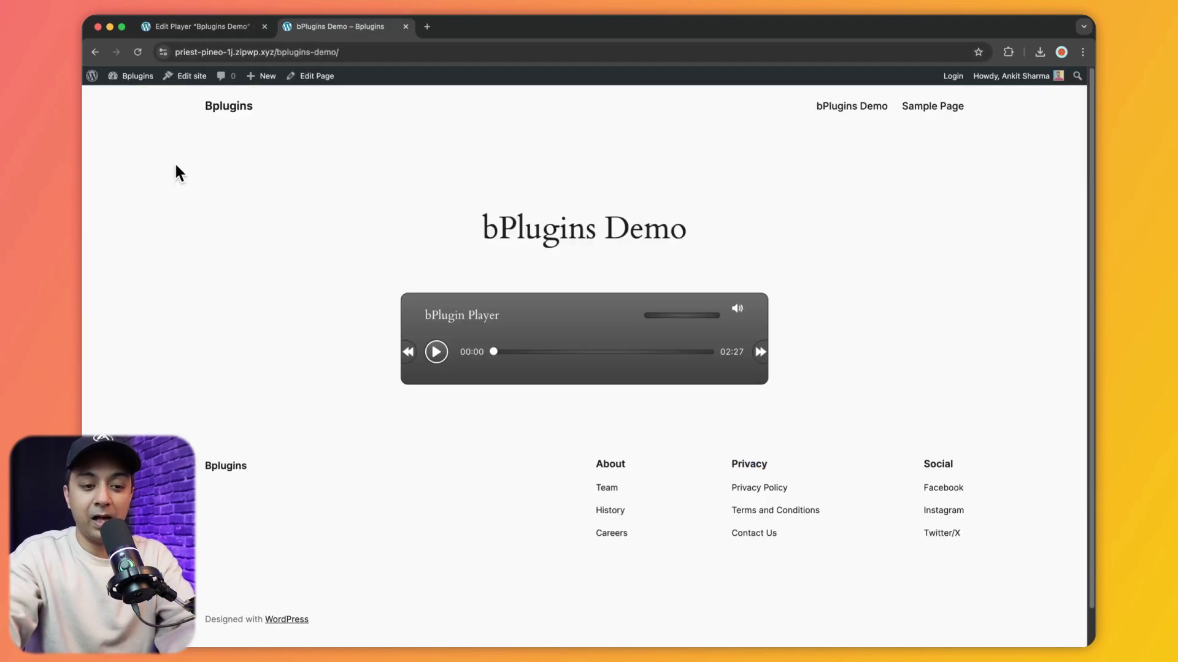
pyautogui.hotkey('ctrl', 'shift', 'Tab')
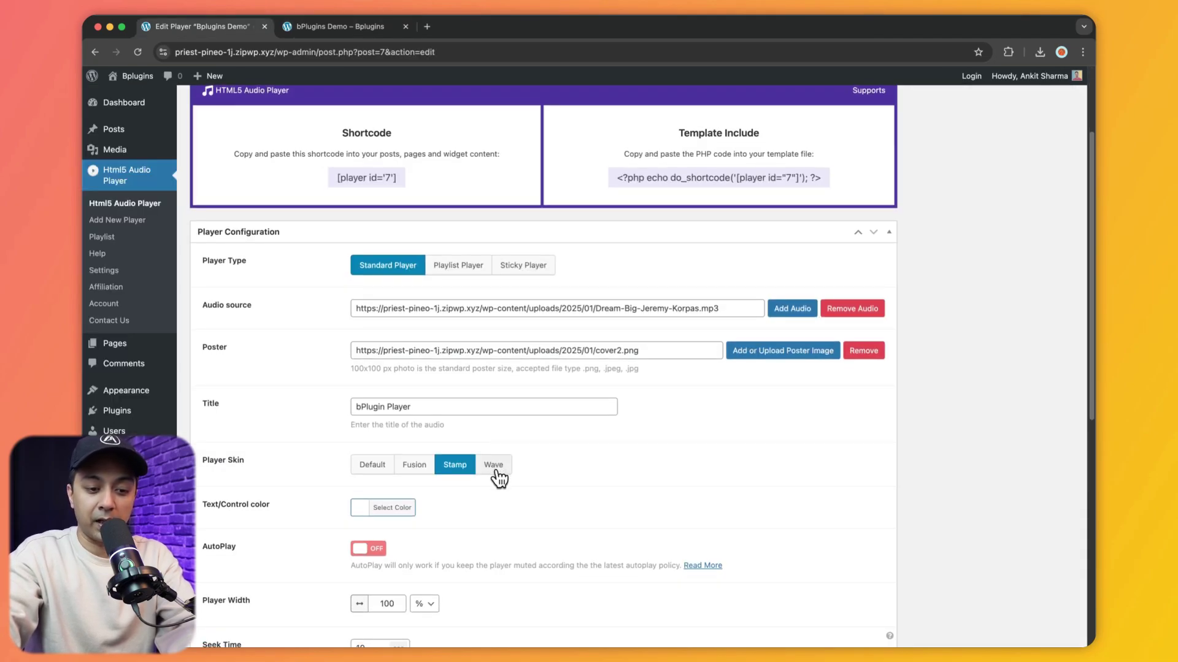
# - Apply the Wave skin with a blue background colour
pyautogui.click(495, 468)
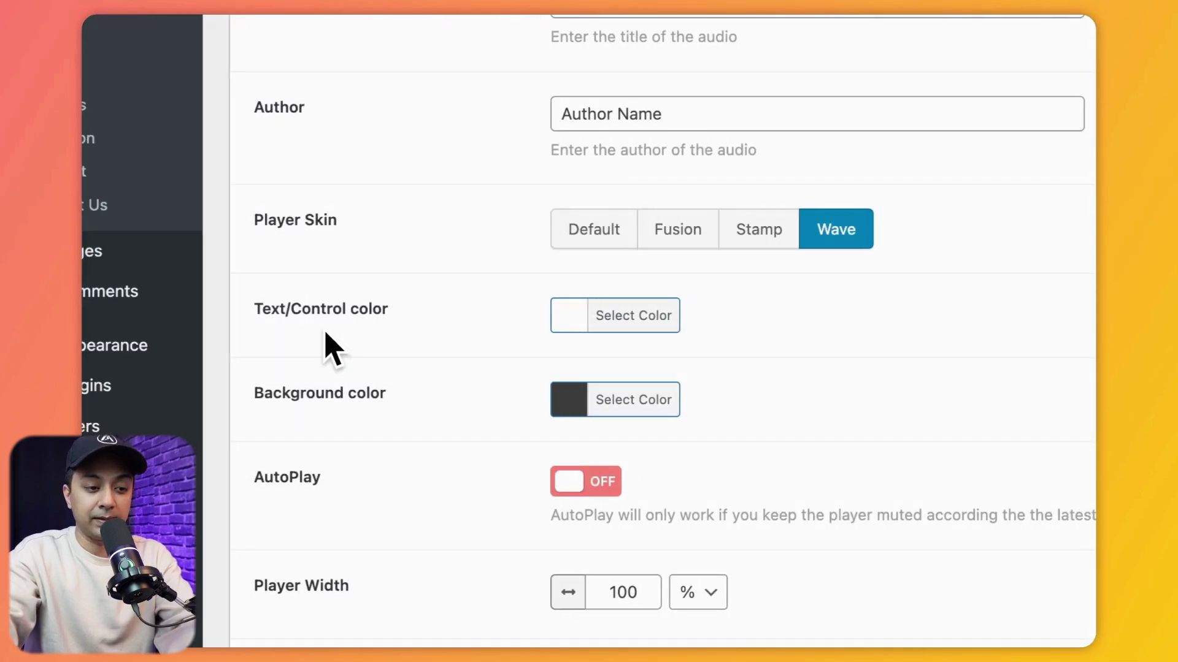
pyautogui.click(613, 406)
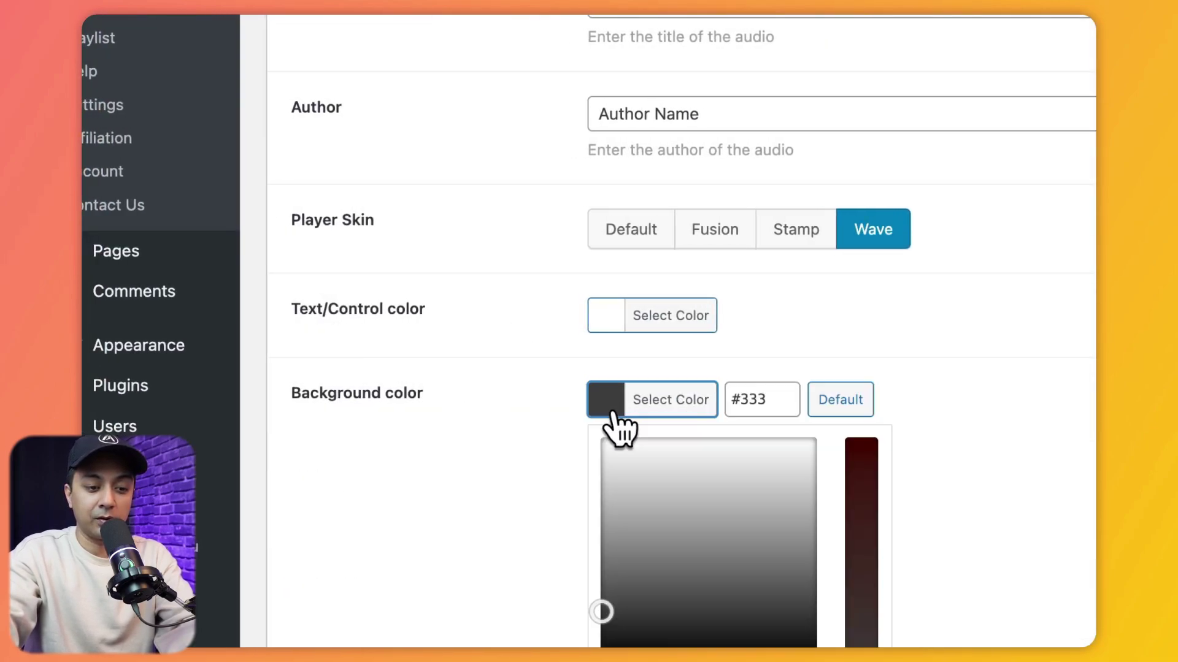
pyautogui.scroll(-3, 711, 496)
pyautogui.click(777, 494)
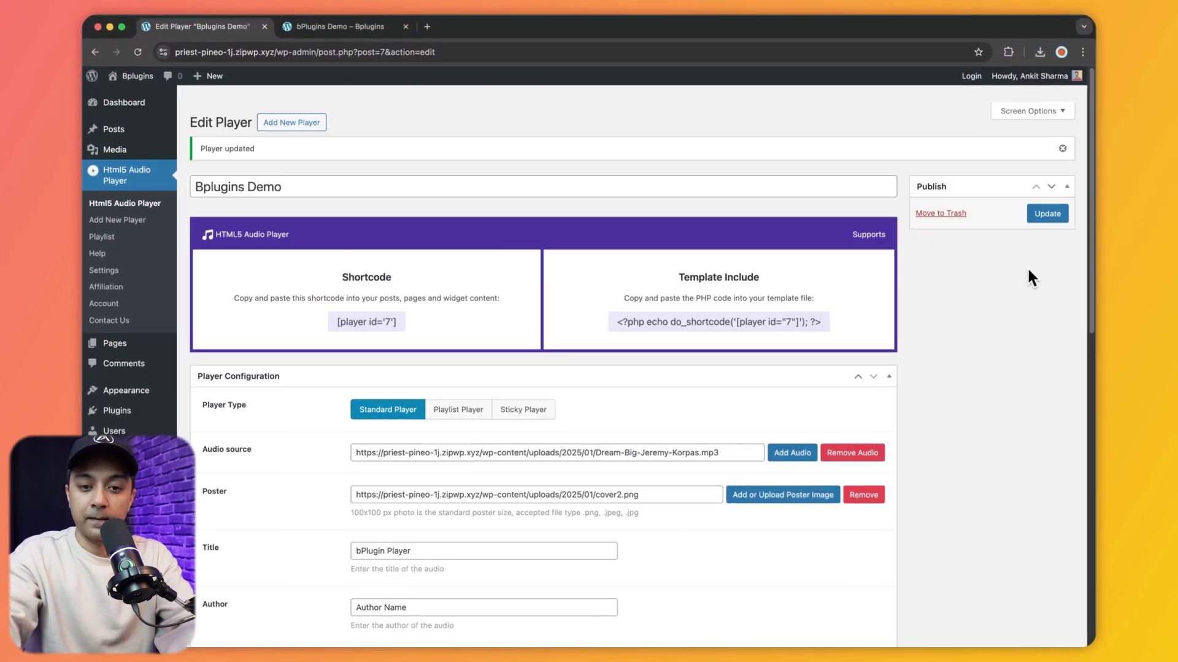
pyautogui.scroll(-1, 1037, 245)
# - Save the player and reload the bPlugins Demo page to see the Wave player
pyautogui.click(1049, 199)
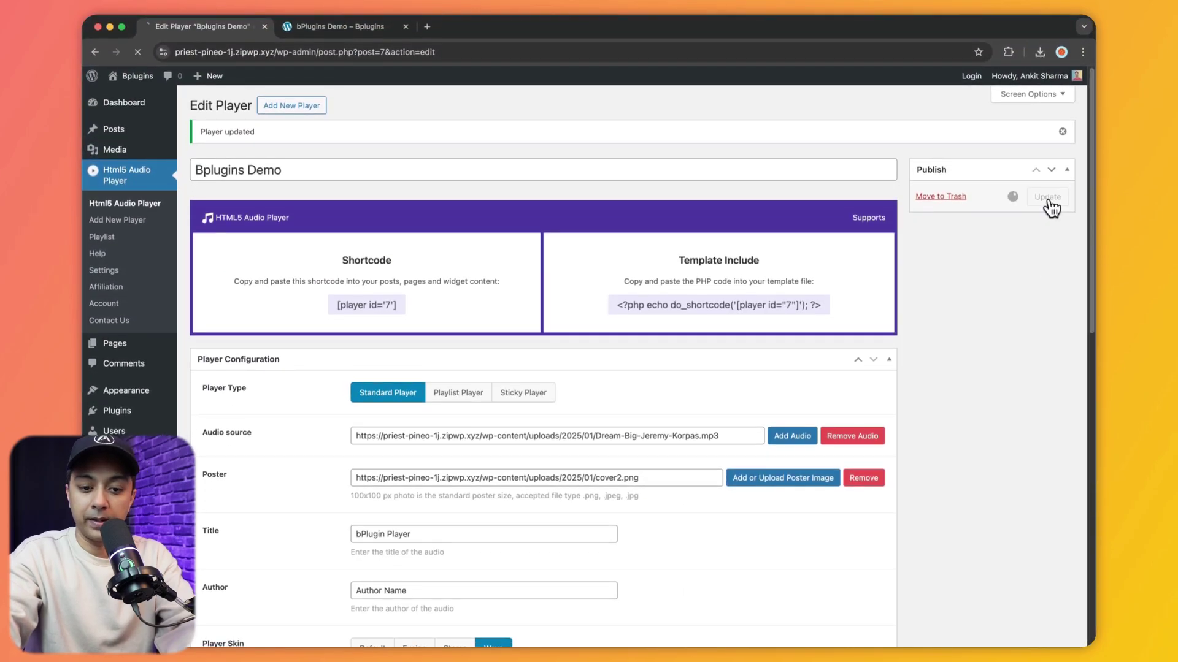
pyautogui.click(376, 28)
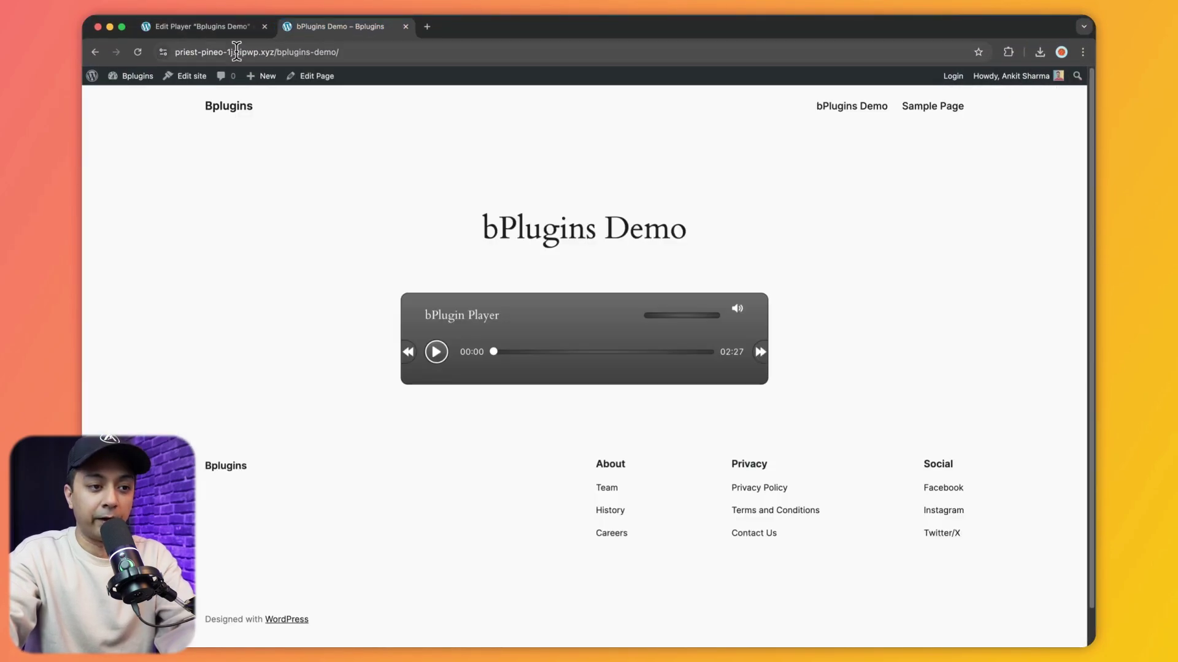
pyautogui.click(139, 52)
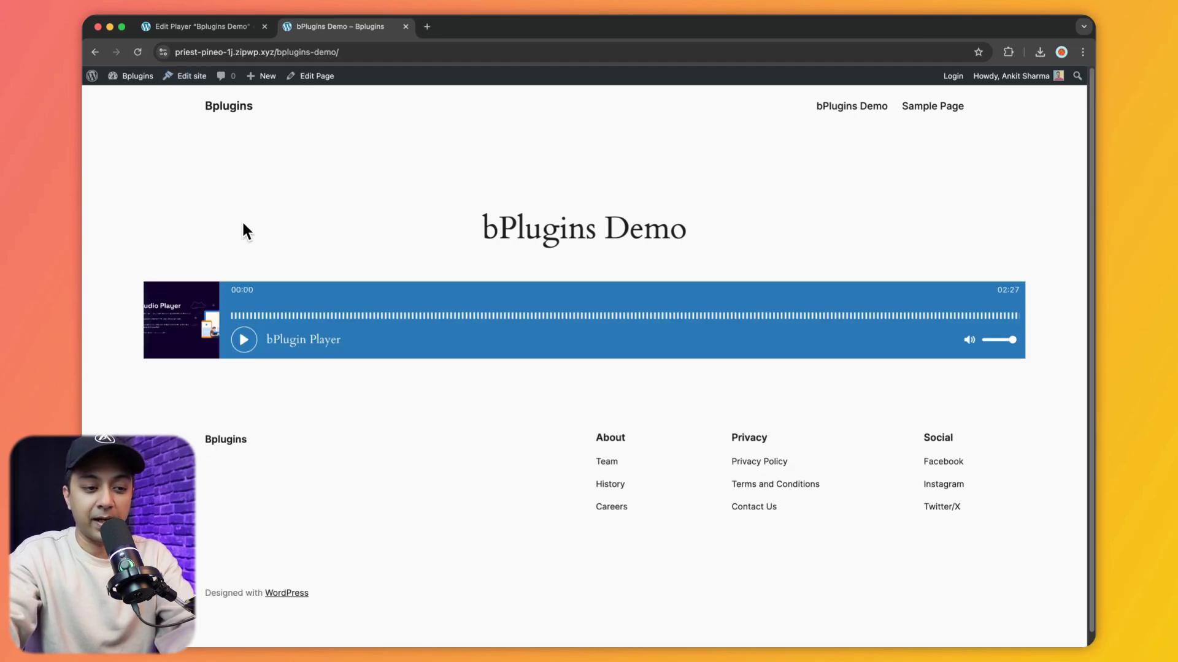
# - Play the blue Wave player on the demo page, then go back up to Player Type in Edit Player
pyautogui.click(244, 339)
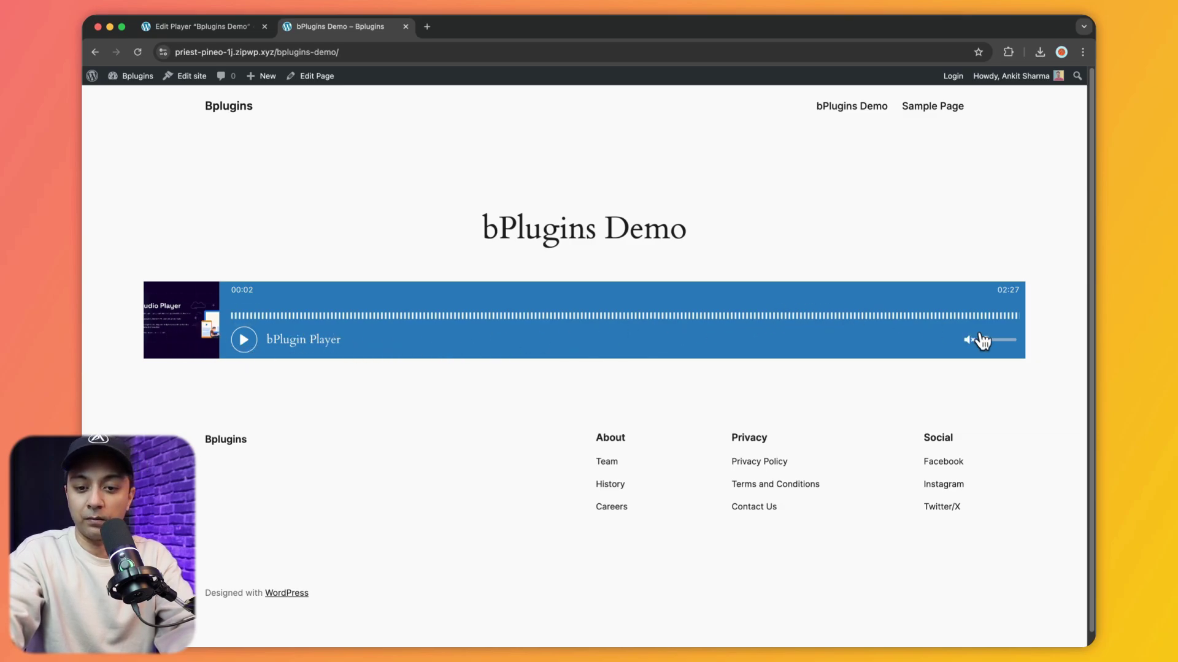
pyautogui.hotkey('ctrl', 'shift', 'Tab')
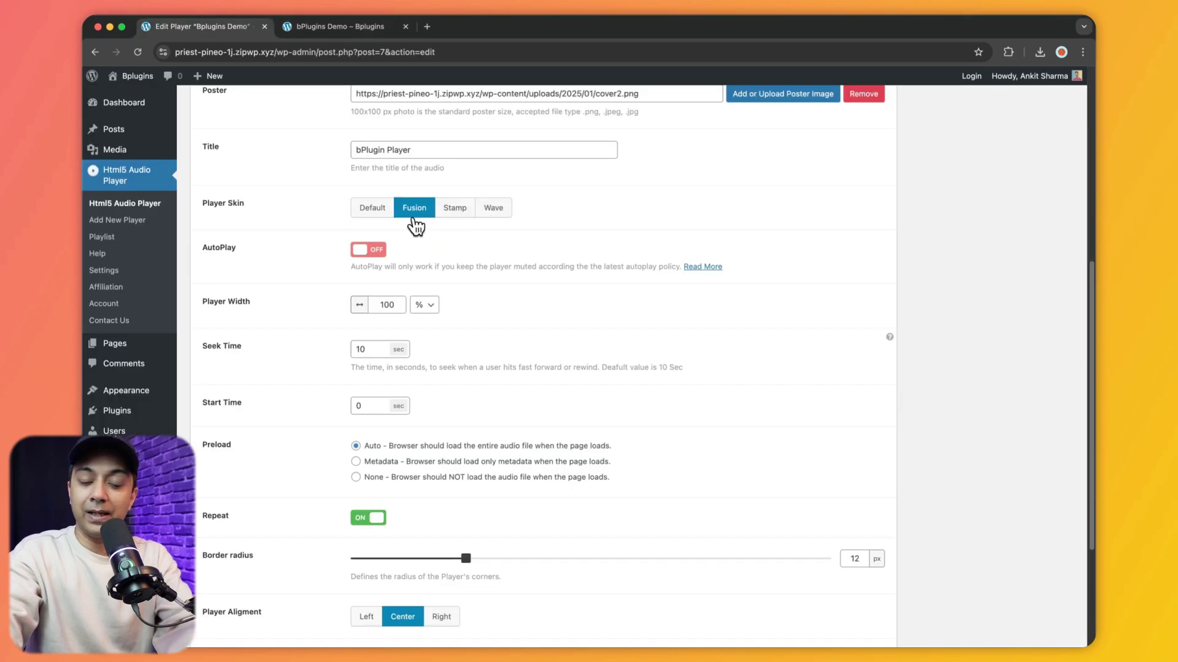
pyautogui.scroll(5, 634, 265)
pyautogui.scroll(2, 631, 256)
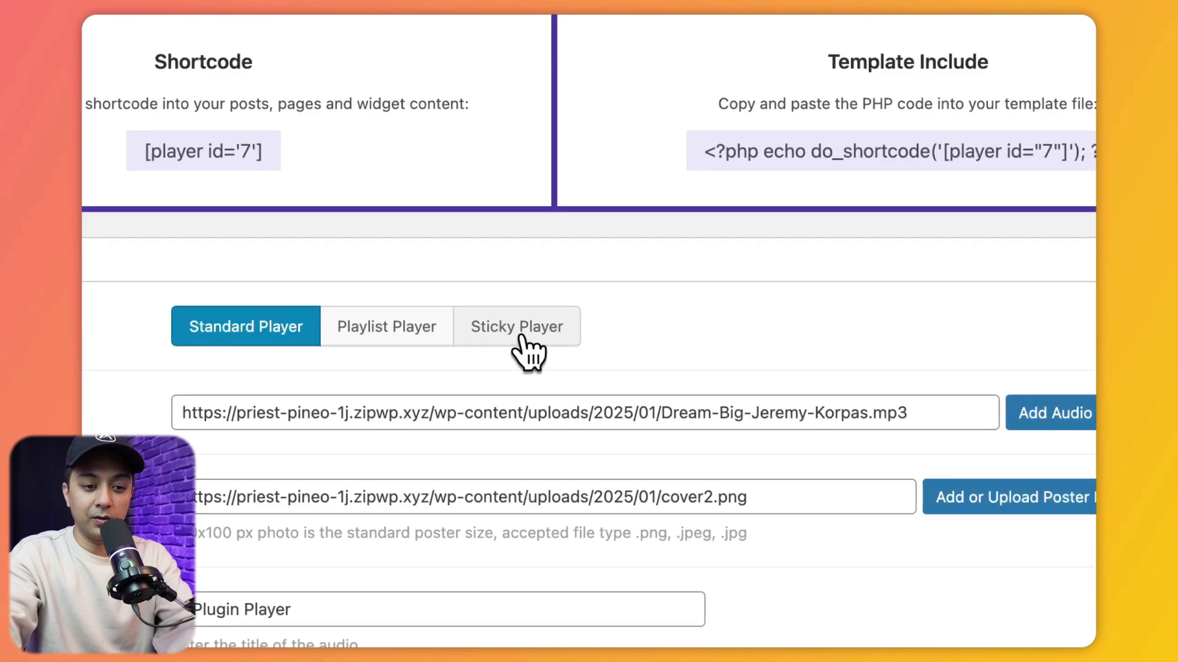
# - Change the Player Type to Sticky Player, keeping the Fusion skin
pyautogui.click(521, 353)
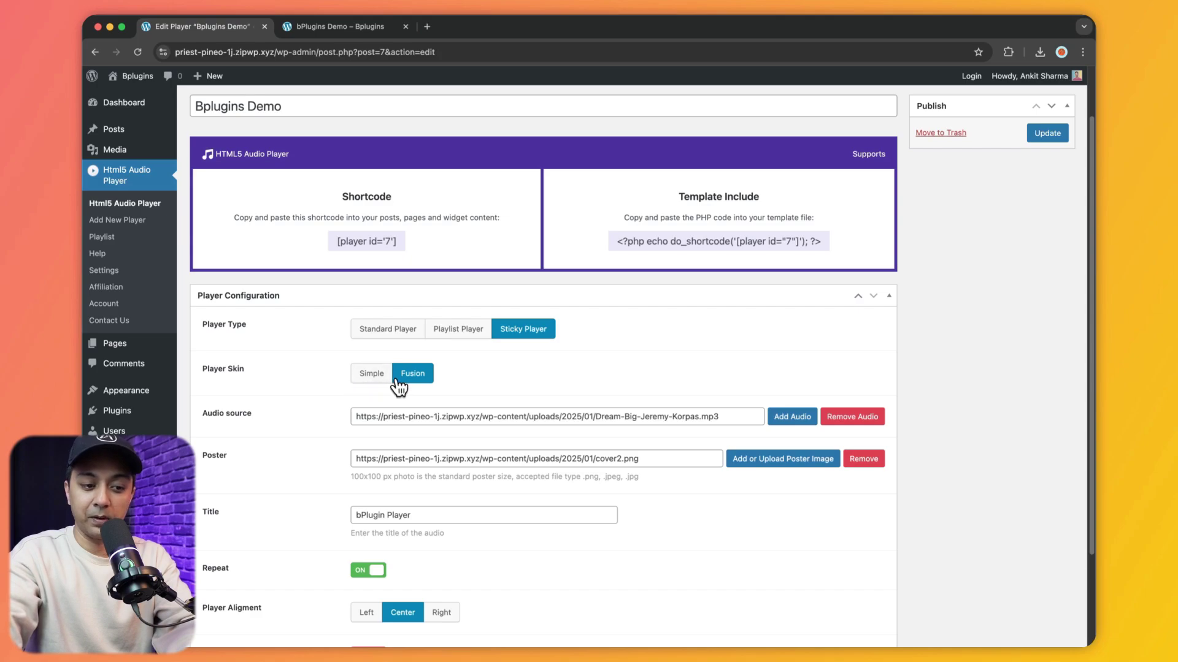
pyautogui.scroll(-2, 440, 386)
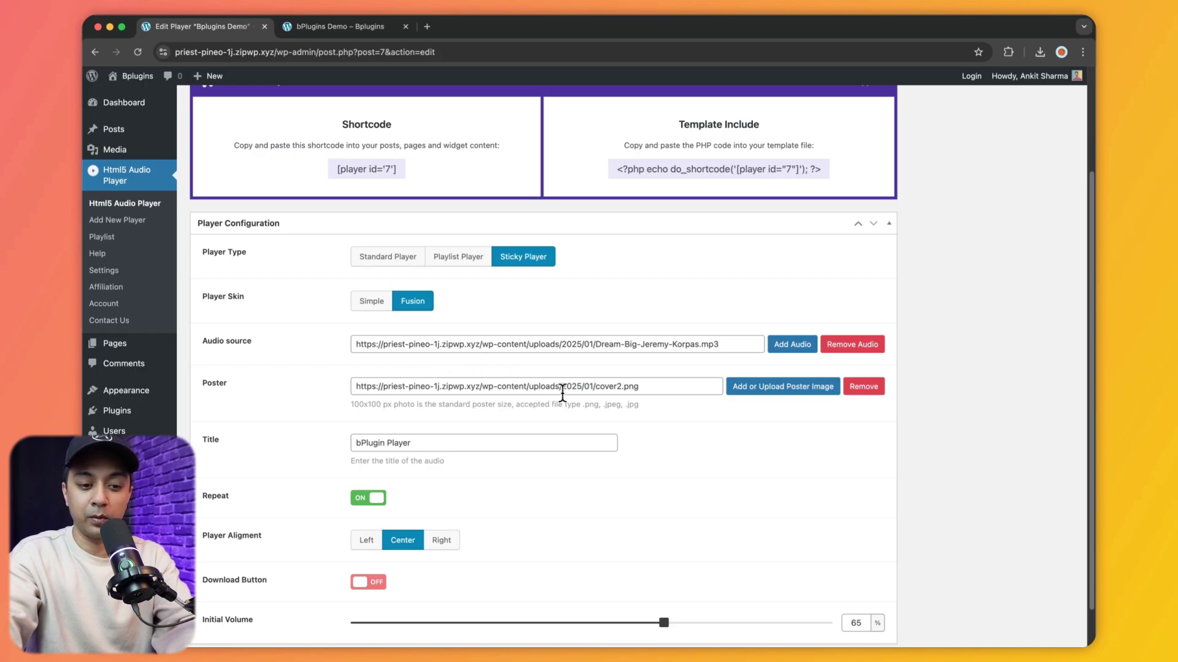
pyautogui.scroll(-2, 561, 389)
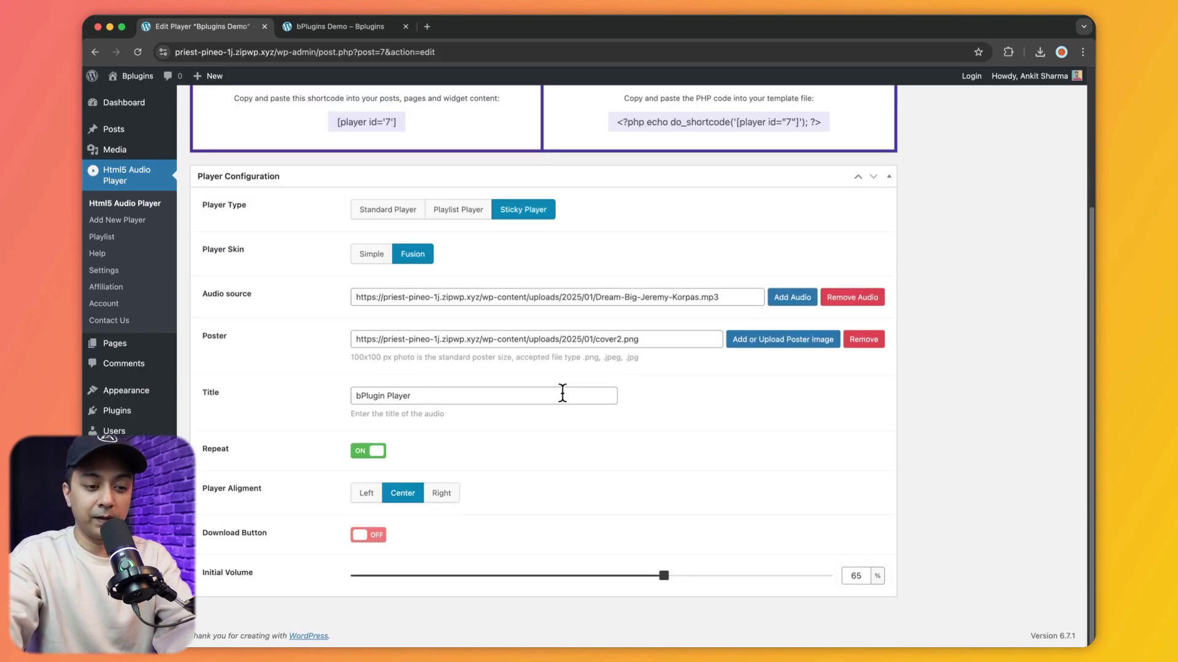
pyautogui.scroll(5, 960, 333)
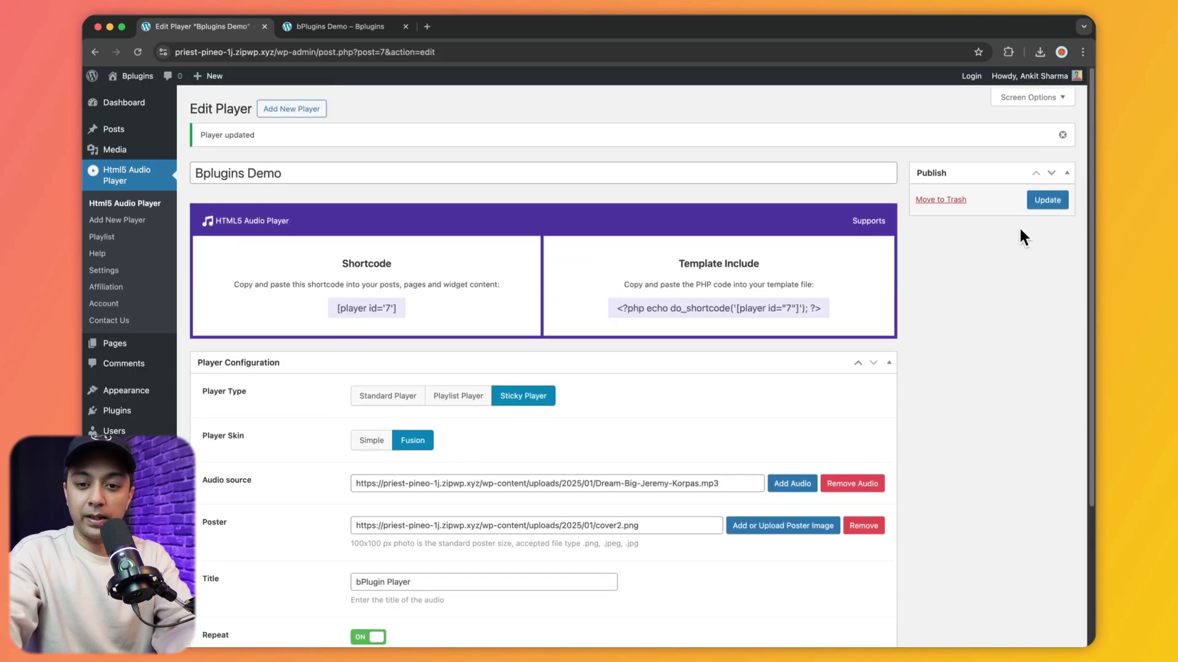
# - Save the sticky player and reload the bPlugins Demo page to see it docked
pyautogui.click(1040, 200)
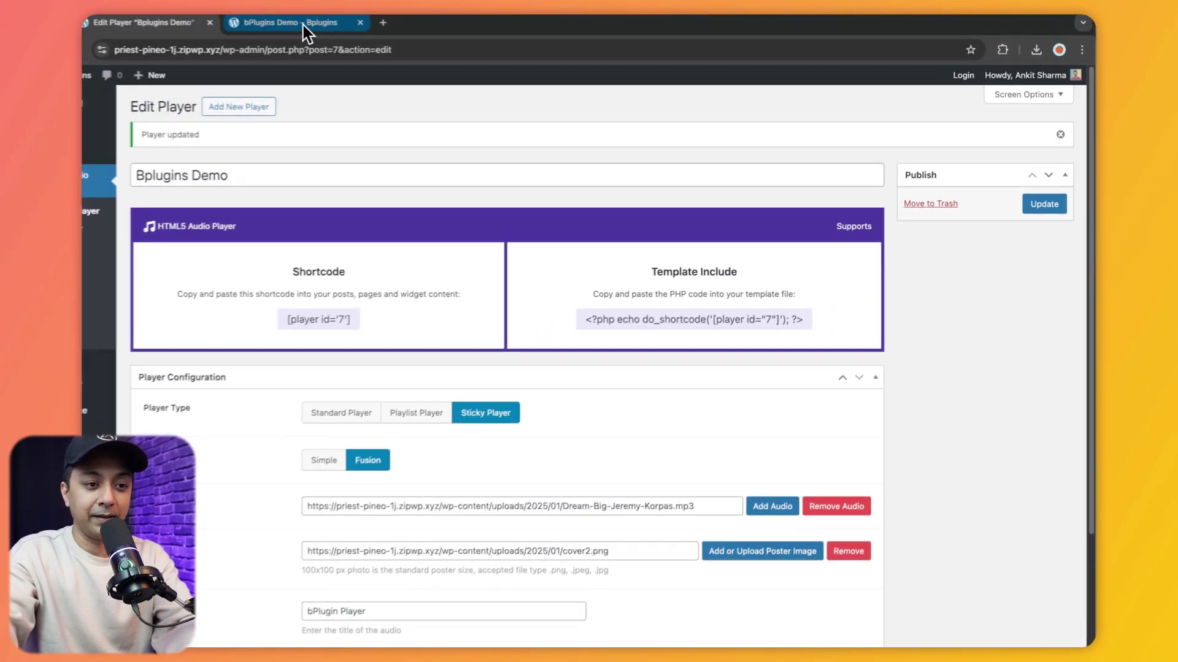
pyautogui.click(297, 26)
pyautogui.click(140, 54)
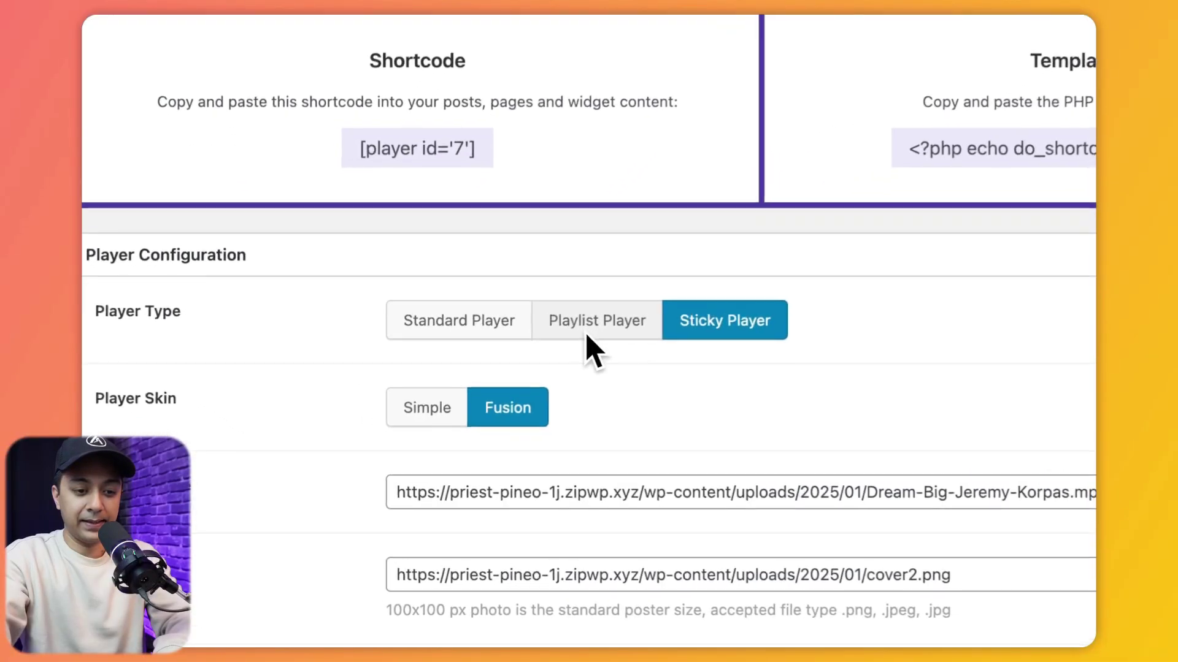
# - Make it a Playlist Player, briefly try Select From playlist, then add a first item under Create Playlist
pyautogui.click(587, 325)
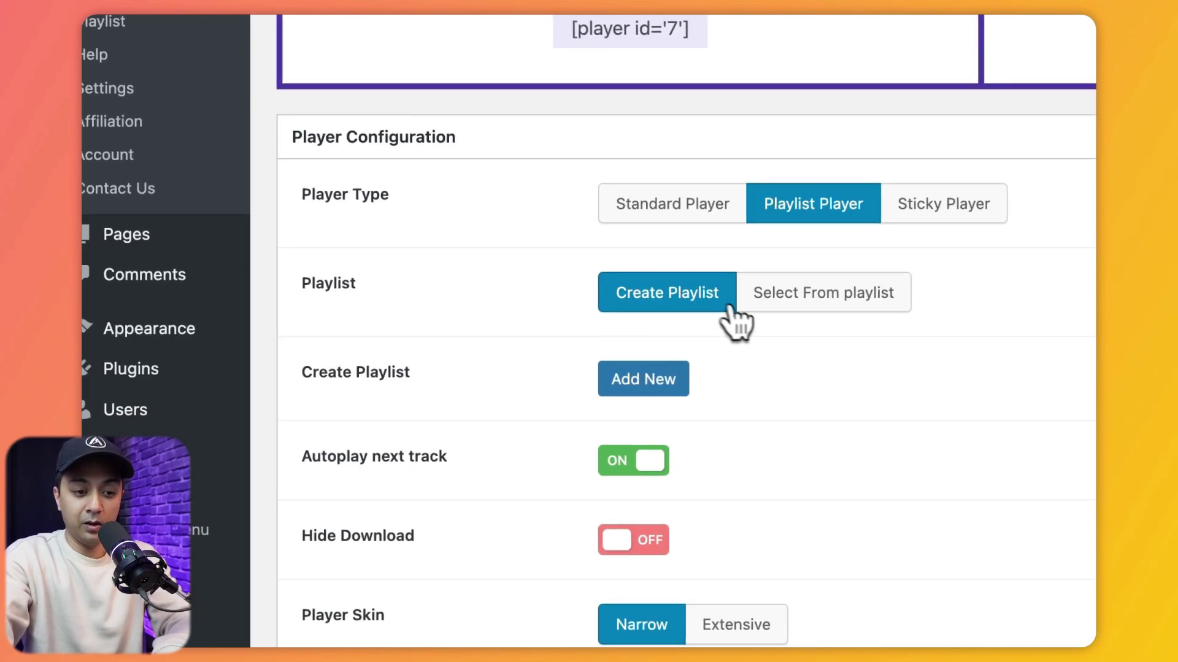
pyautogui.click(771, 309)
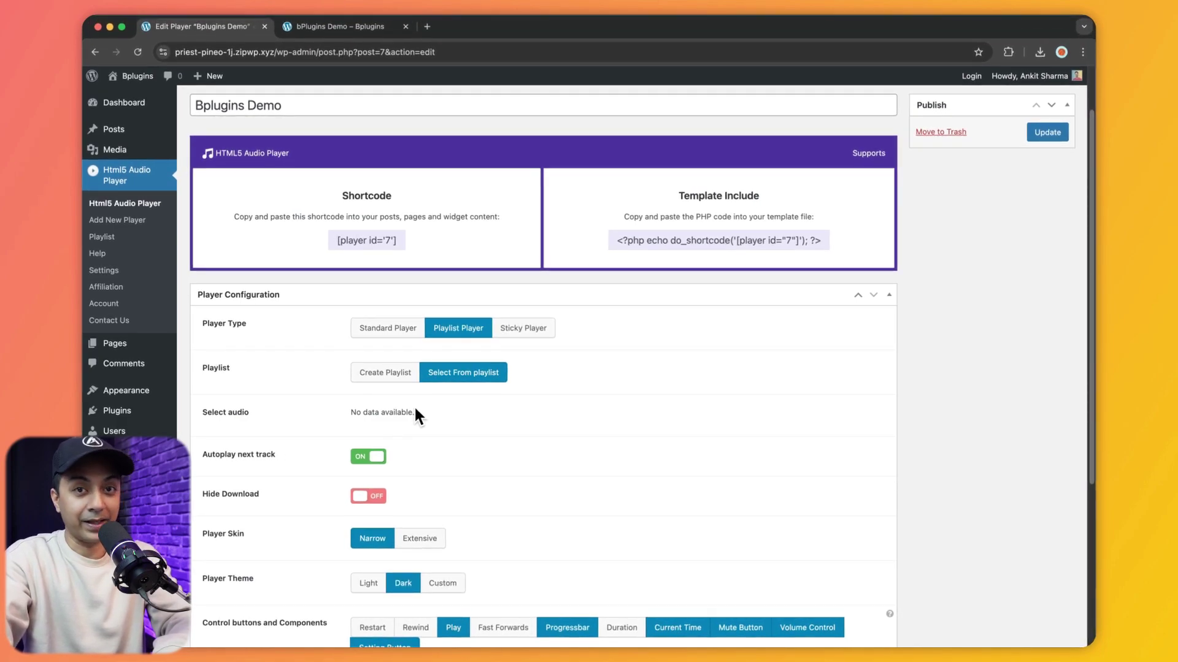
pyautogui.click(388, 380)
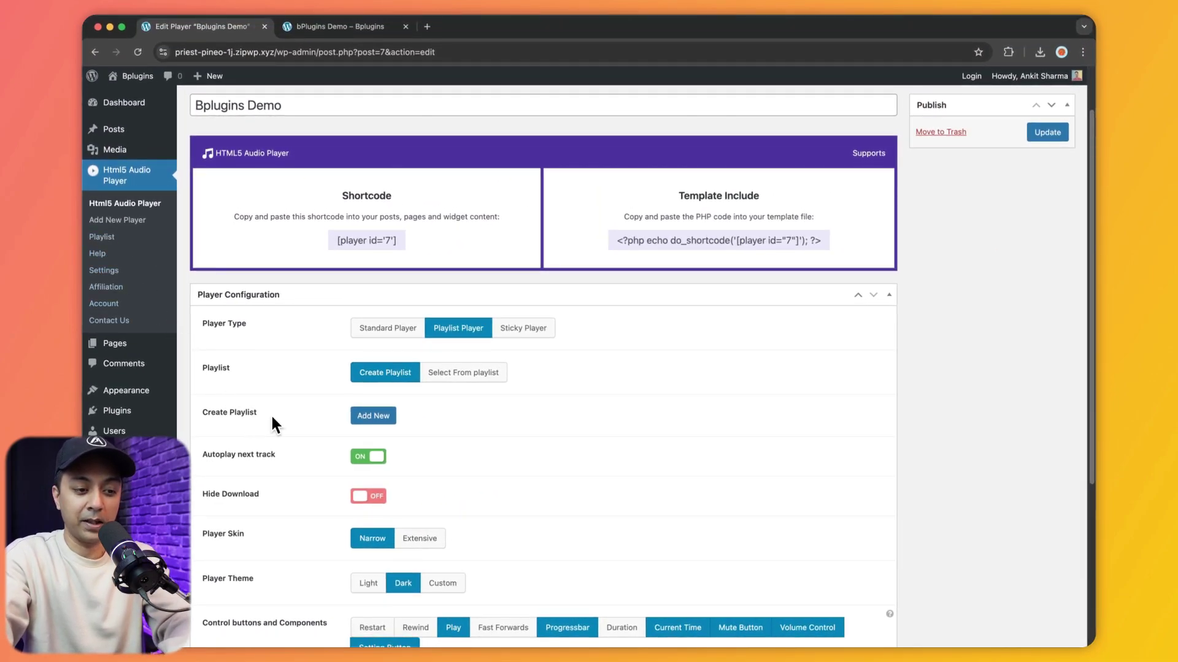
pyautogui.click(391, 422)
pyautogui.scroll(-3, 390, 424)
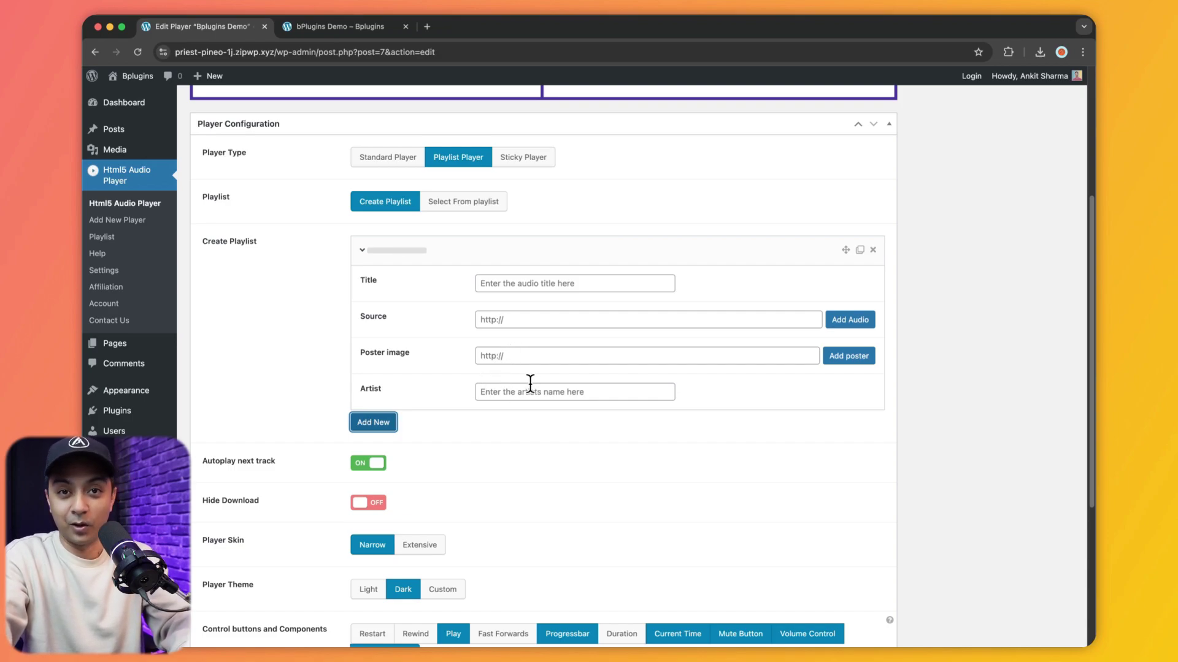
# - Add a second playlist item and title the first track 'Audio 1'
pyautogui.click(374, 422)
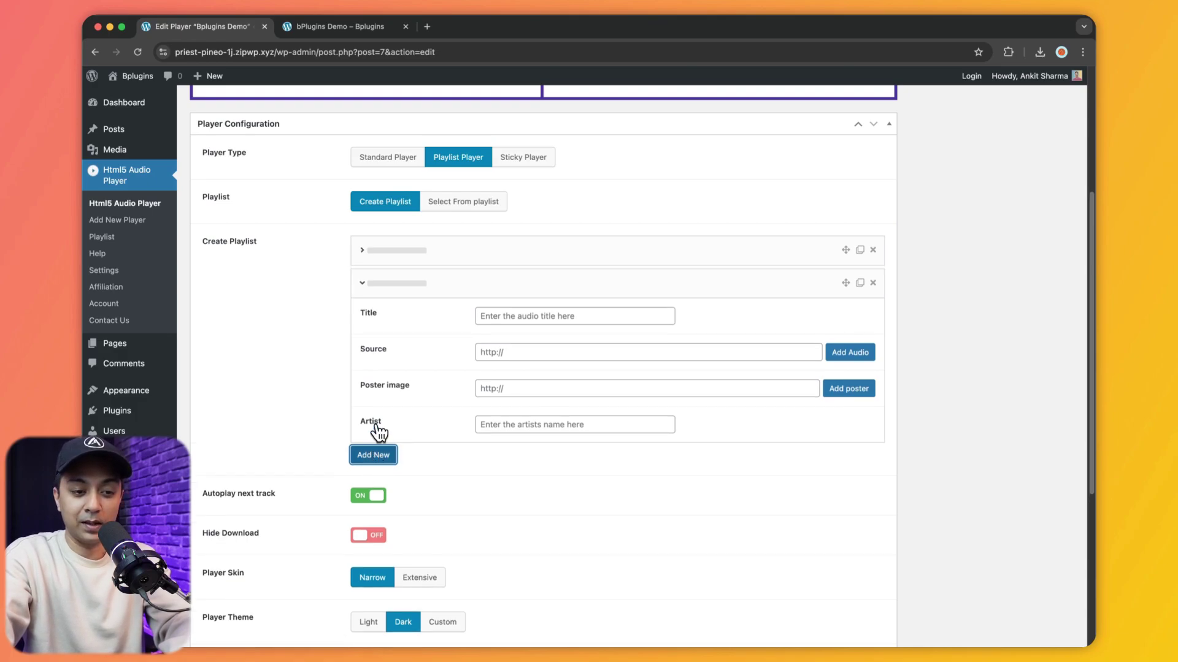
pyautogui.click(525, 252)
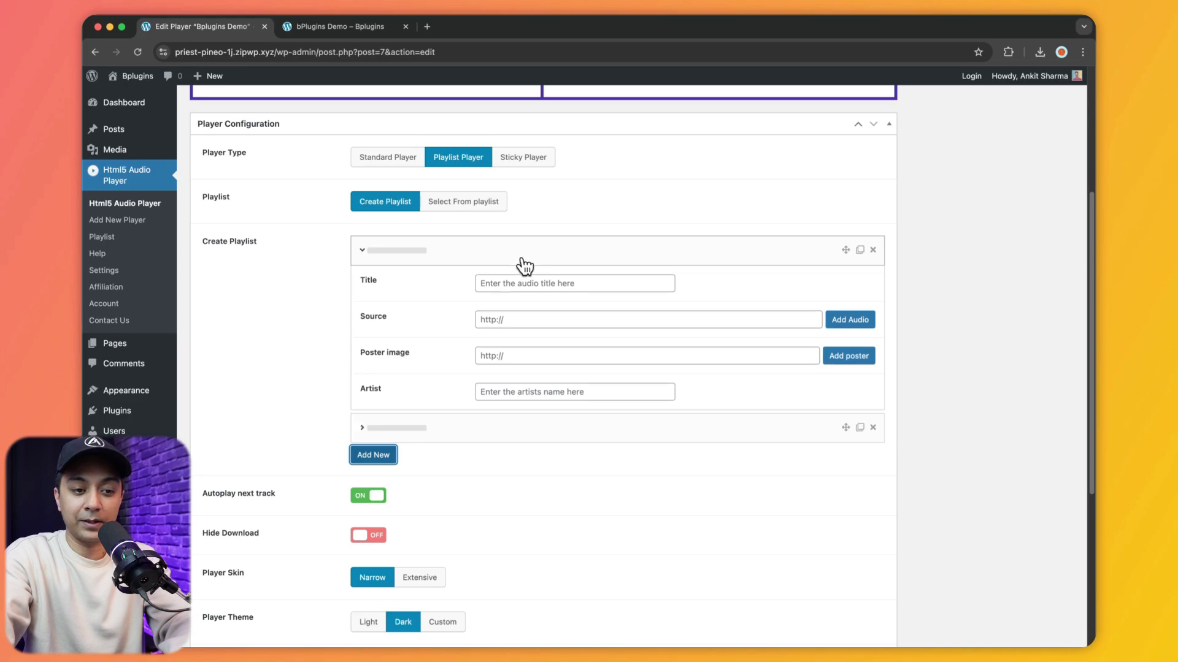
pyautogui.click(415, 428)
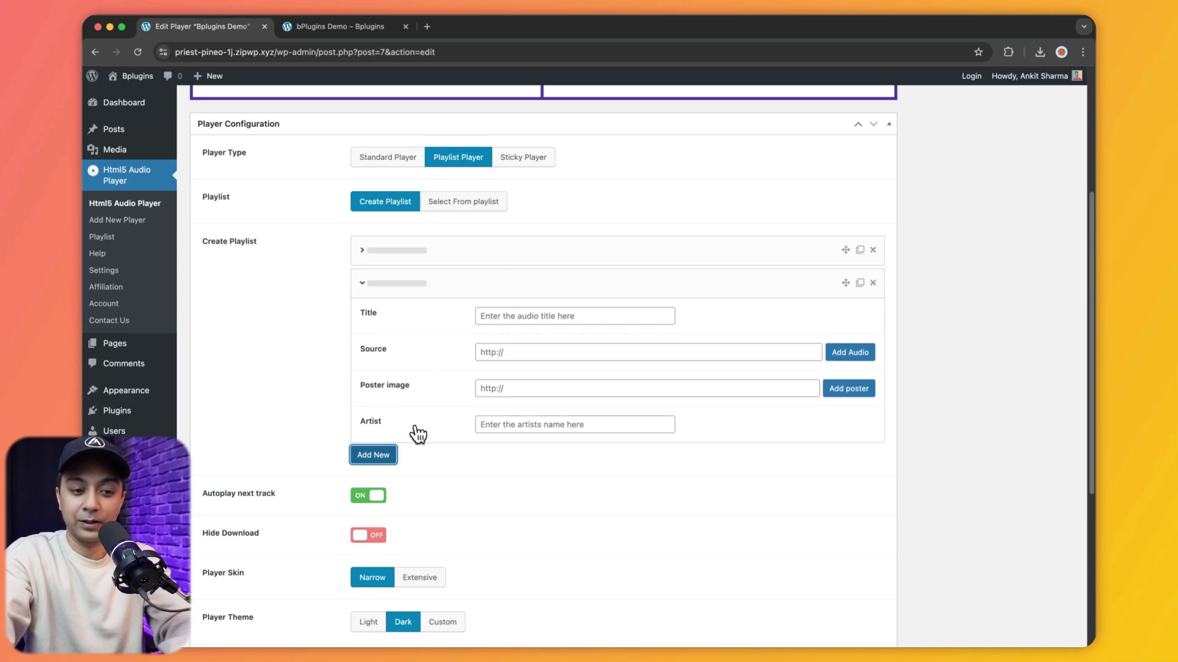
pyautogui.click(435, 251)
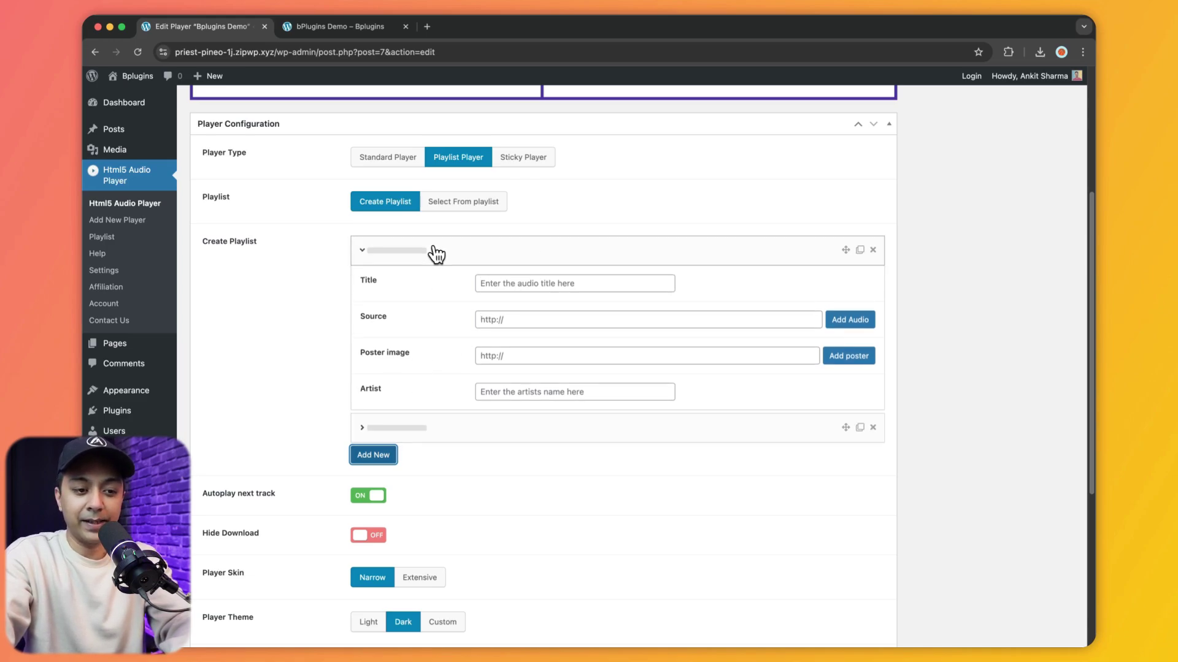
pyautogui.click(502, 282)
pyautogui.write('Audio 1')
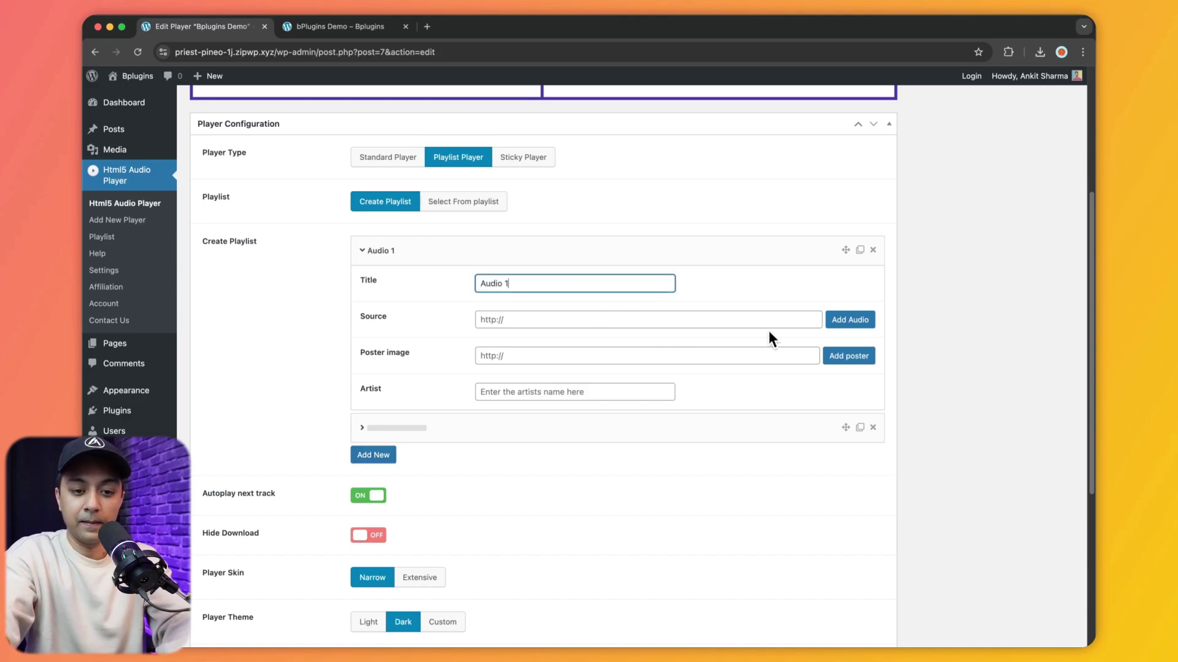
# - Give the first track Dream-Big-Jeremy-Korpas.mp3 as audio and cover2.png as poster
pyautogui.click(845, 326)
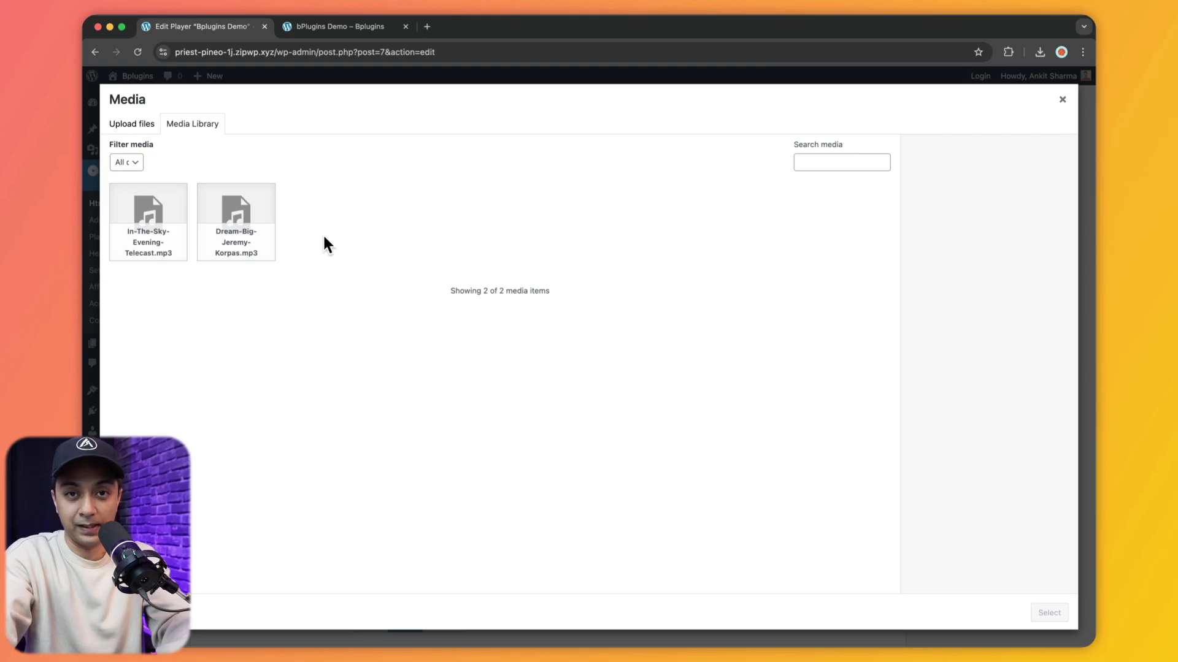
pyautogui.click(262, 210)
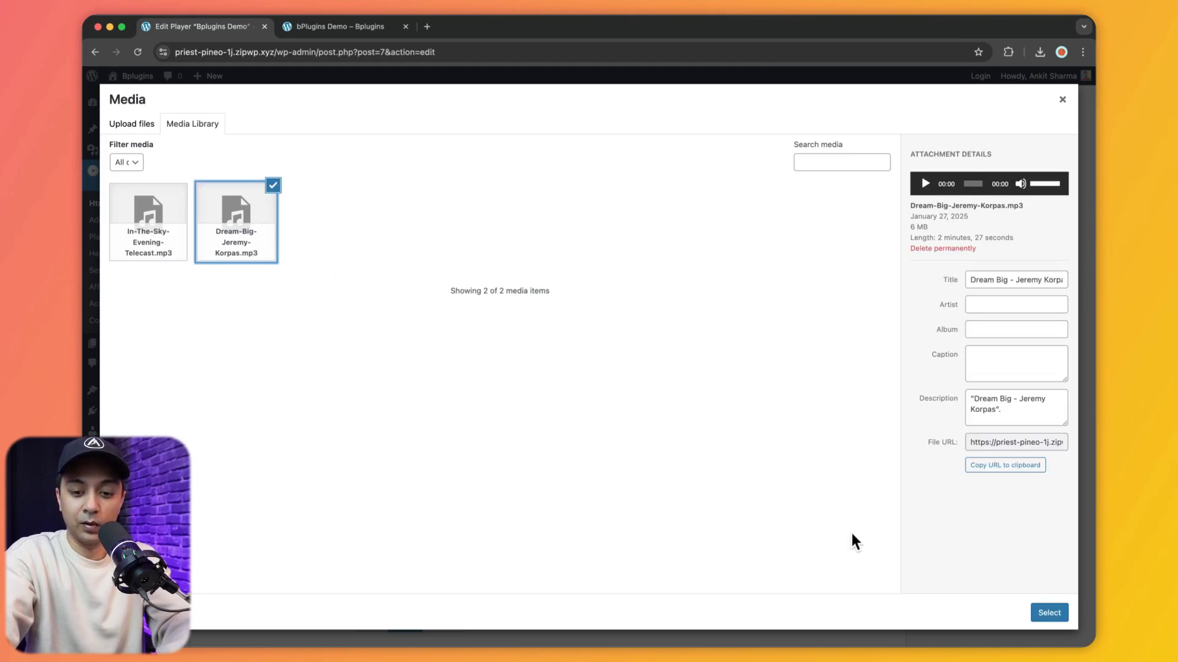
pyautogui.click(1049, 613)
pyautogui.click(850, 360)
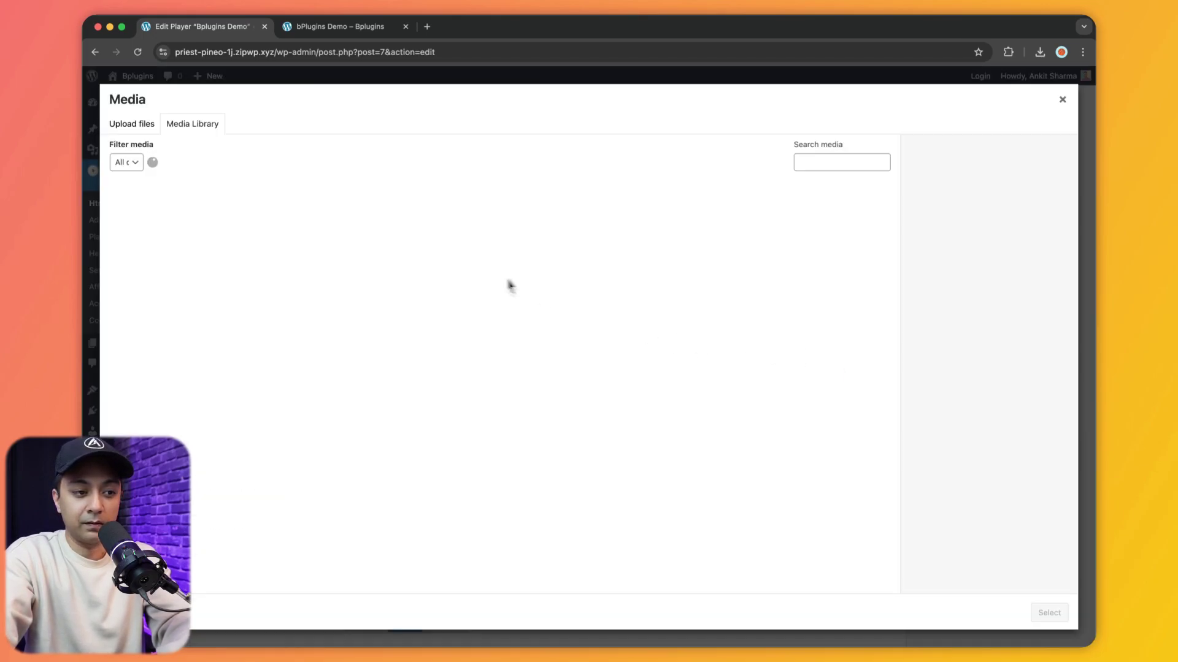
pyautogui.click(128, 255)
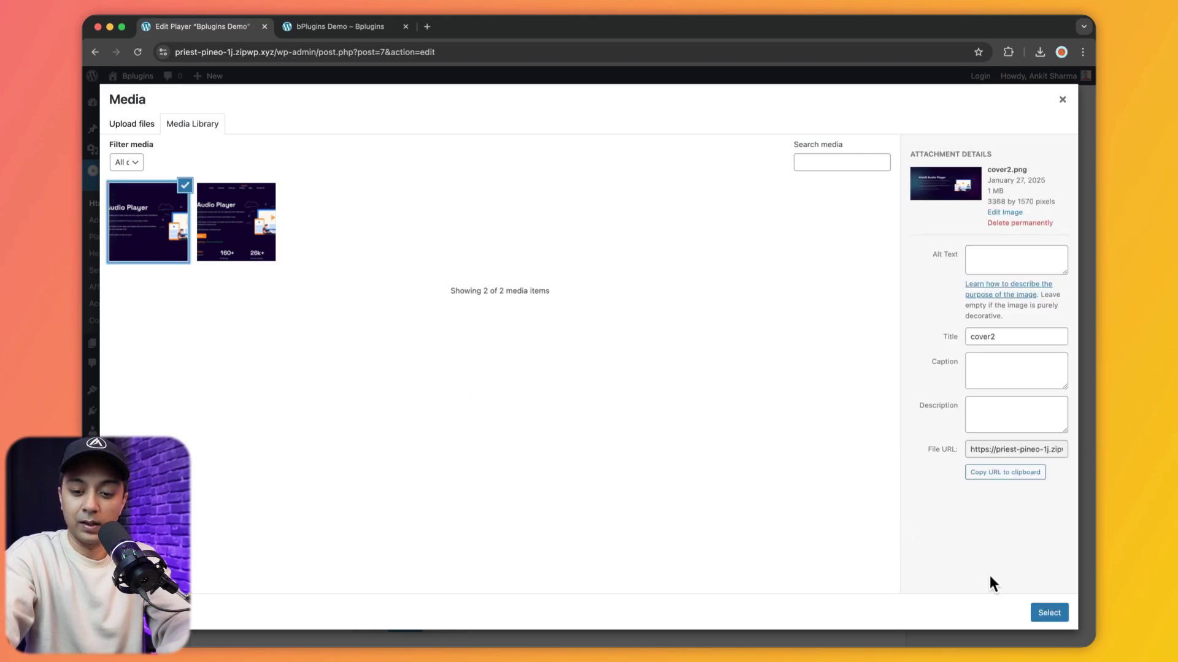
pyautogui.click(1039, 612)
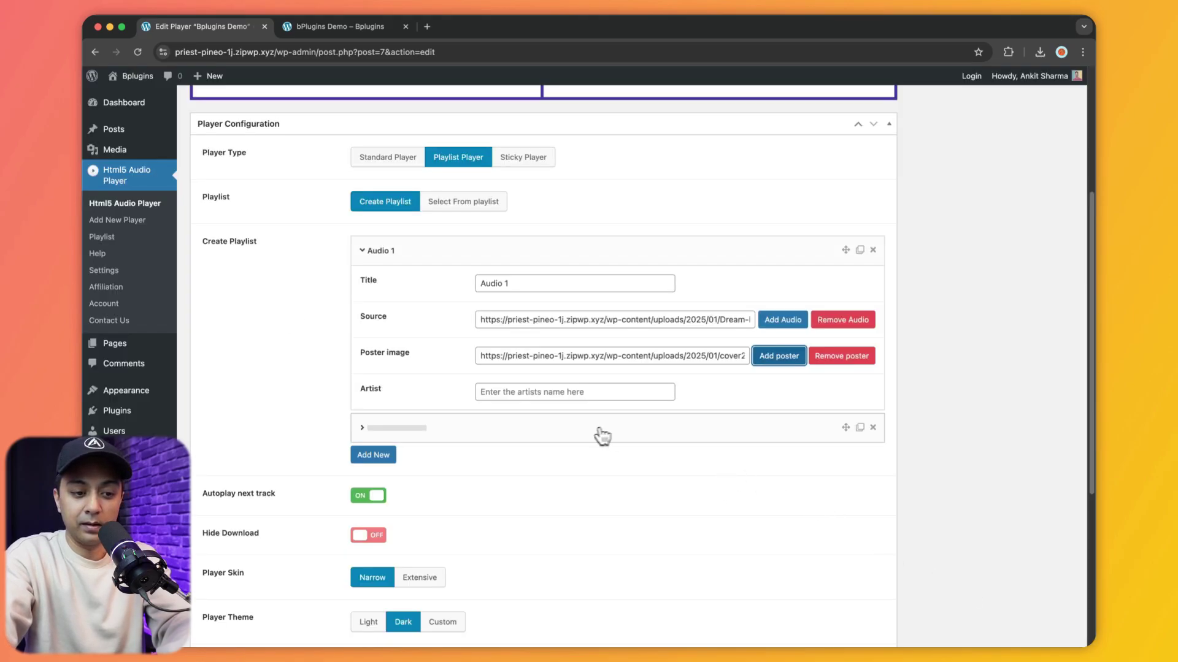
# - Enter 'Artist Name 1' as the first track's artist and expand the second track's title field
pyautogui.click(528, 394)
pyautogui.write('Artist Name 1')
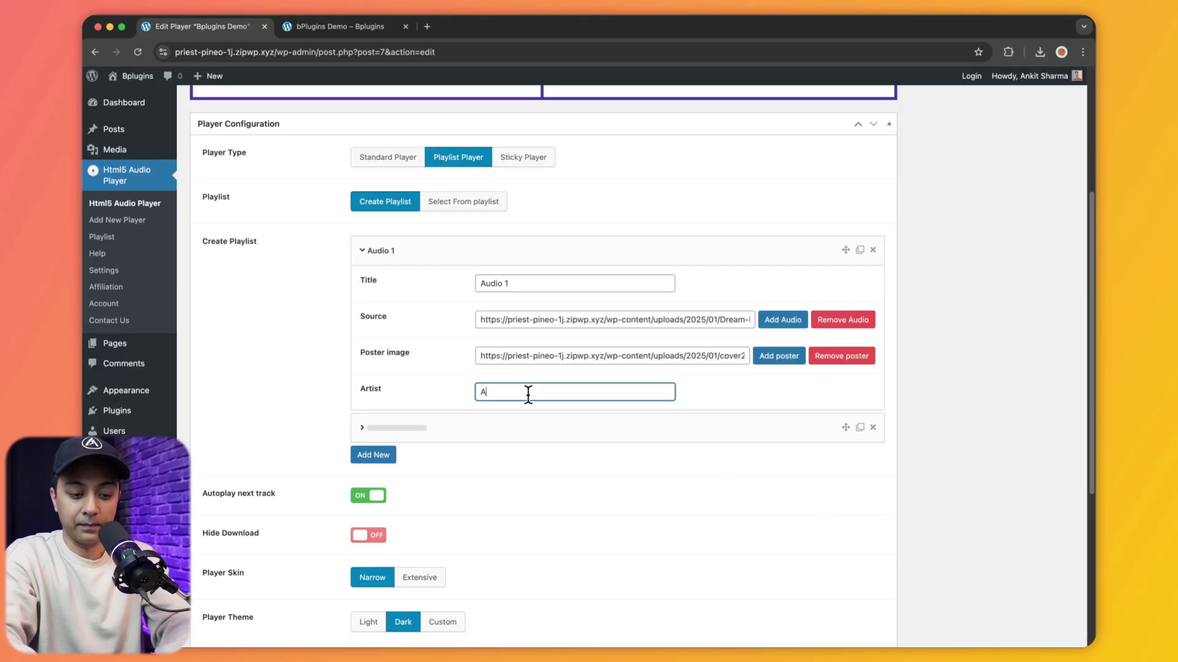
pyautogui.click(419, 434)
pyautogui.click(507, 316)
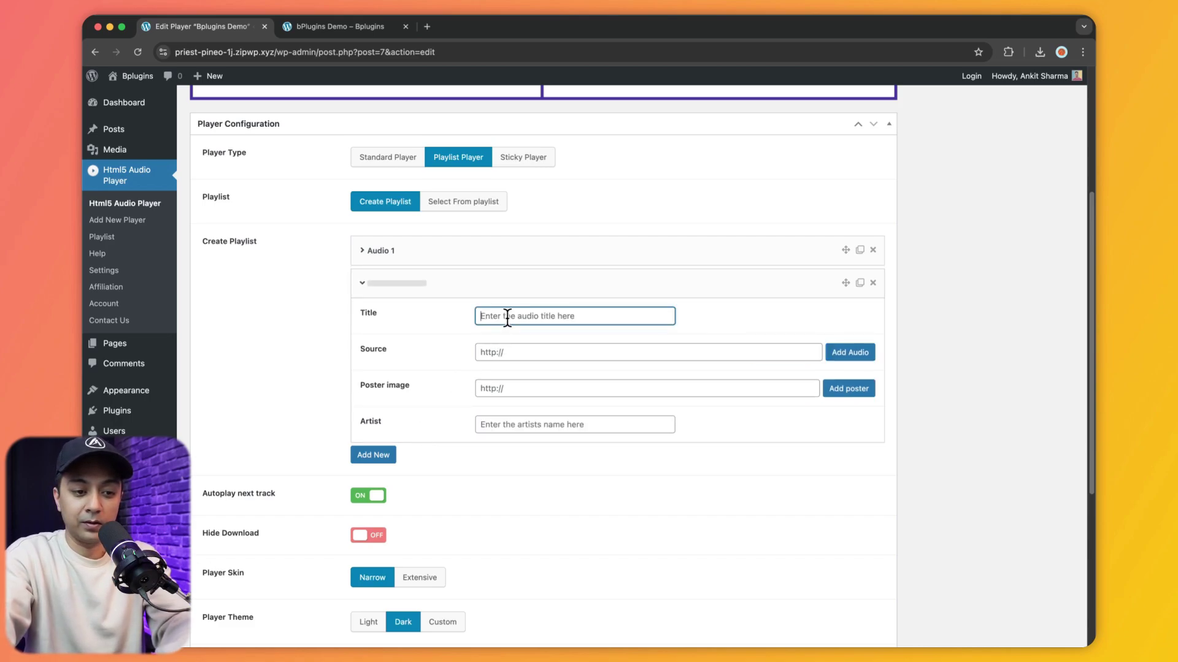
# - Title the second track 'Audio 2' with In-The-Sky-Evening-Telecast.mp3 as its audio
pyautogui.write('Audio 2')
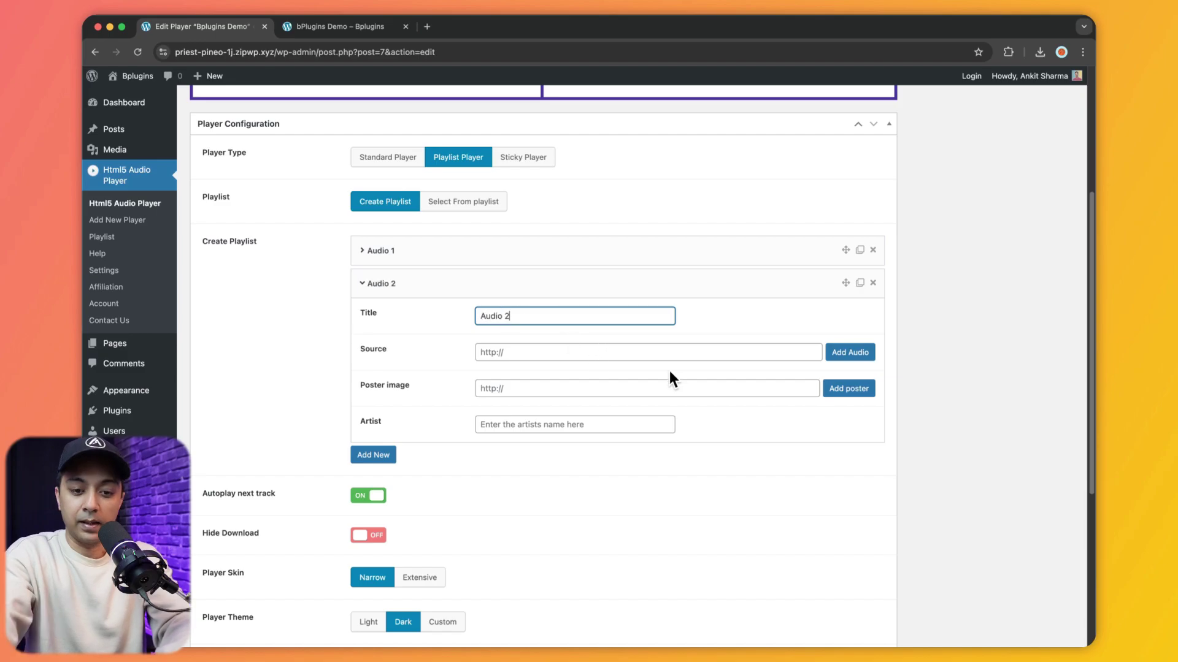
pyautogui.click(864, 356)
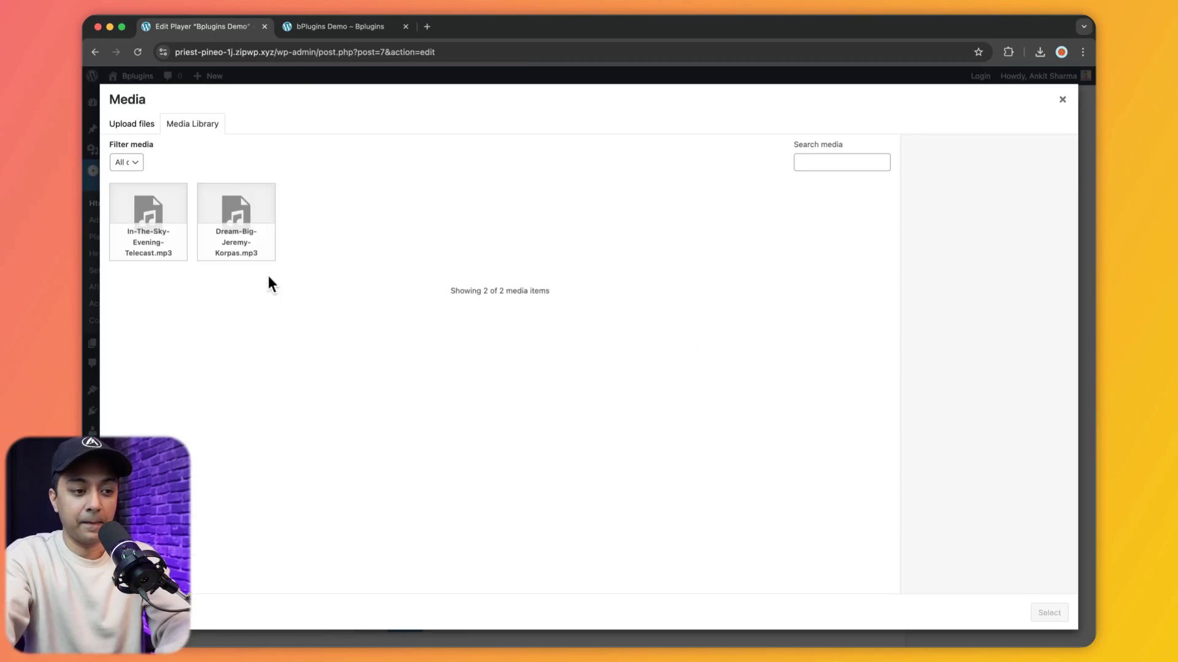
pyautogui.click(157, 254)
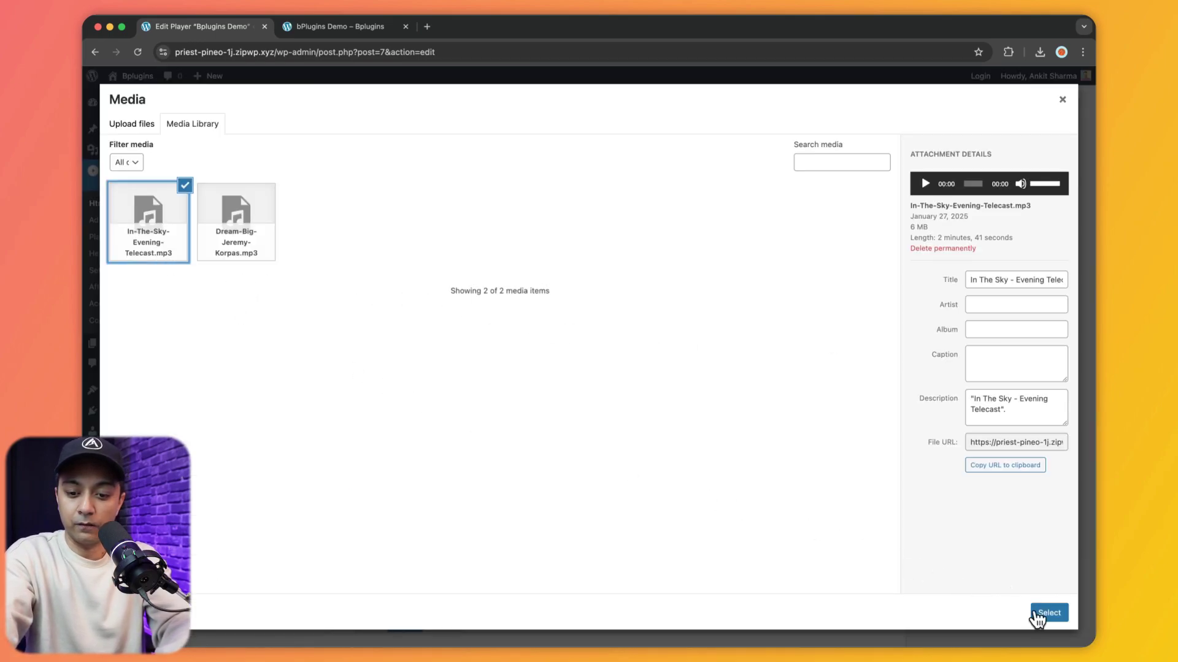
pyautogui.click(1041, 617)
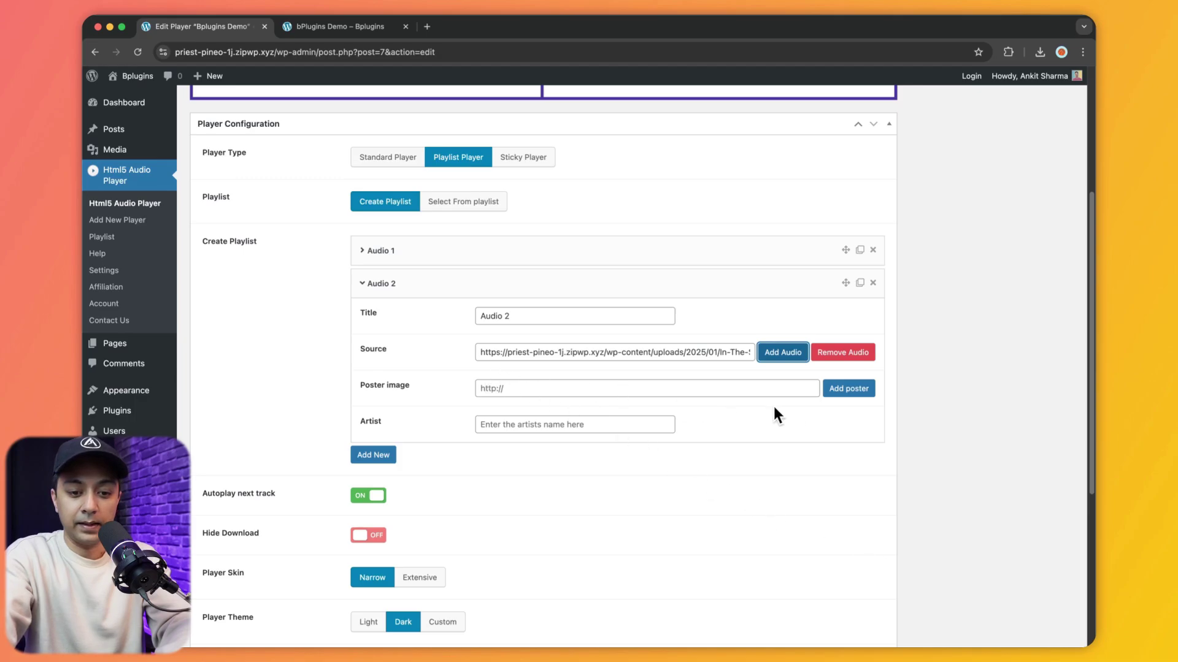
# - Set the first image as the second track's poster and start entering Artist Name 2
pyautogui.click(849, 389)
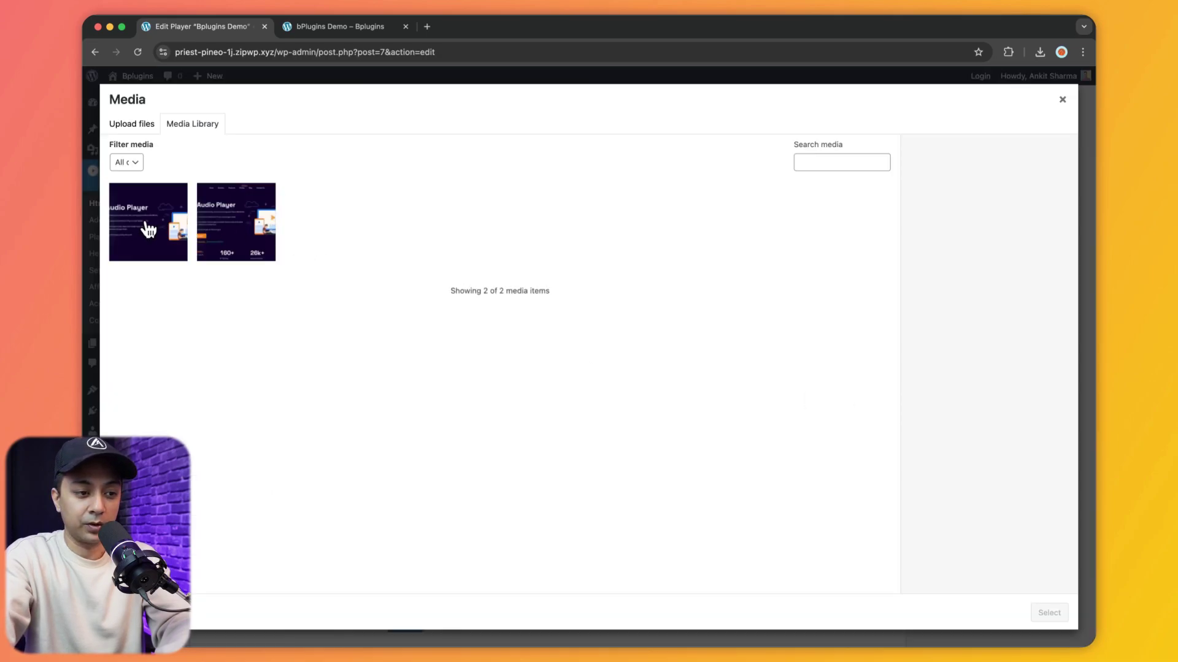
pyautogui.click(148, 230)
pyautogui.click(1047, 613)
pyautogui.click(550, 425)
pyautogui.write('Artist Name 2')
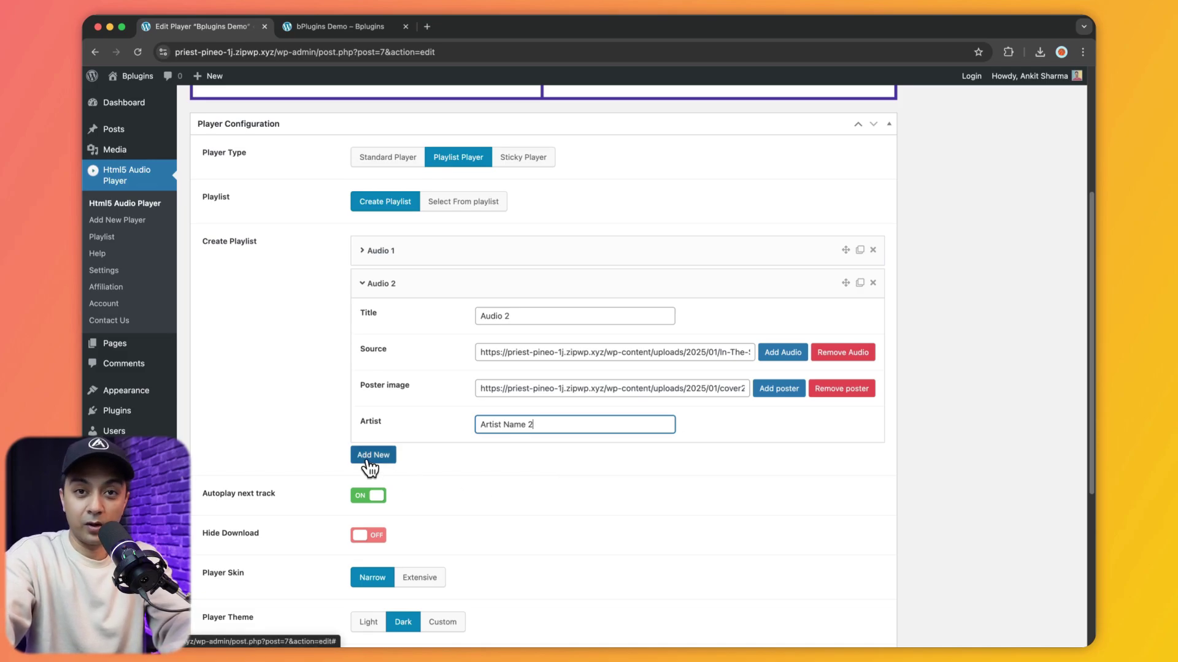
# - Scroll through the playlist player's settings down to the Player Theme options
pyautogui.scroll(-4, 370, 469)
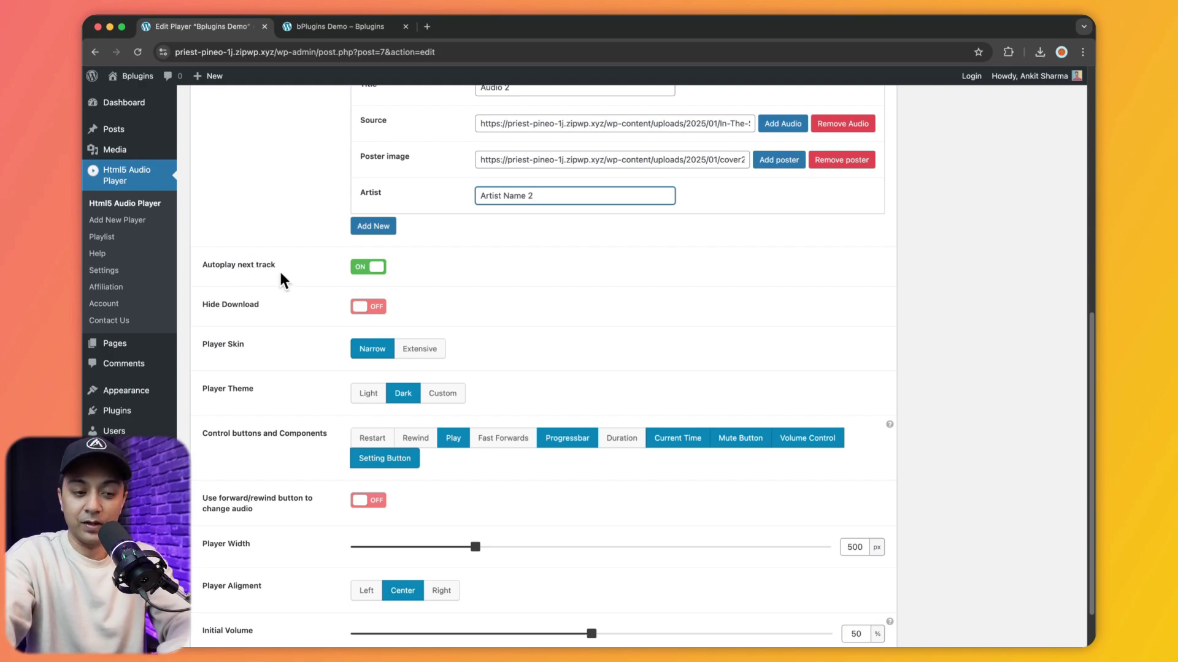
pyautogui.scroll(4, 422, 292)
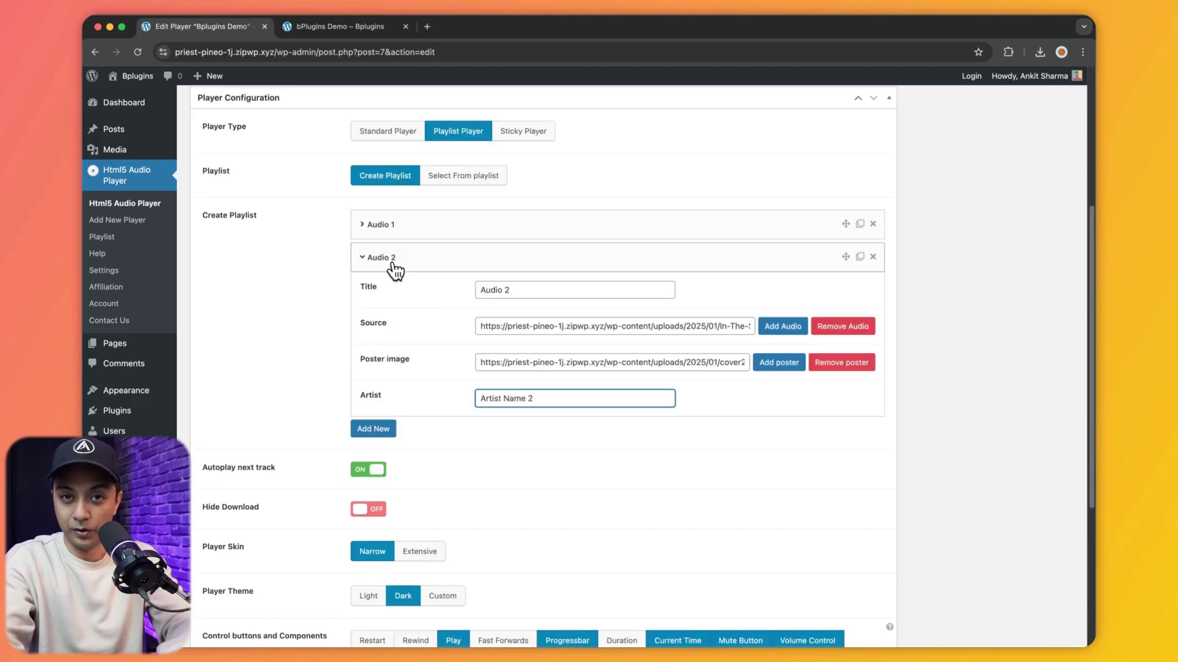
pyautogui.scroll(-3, 216, 369)
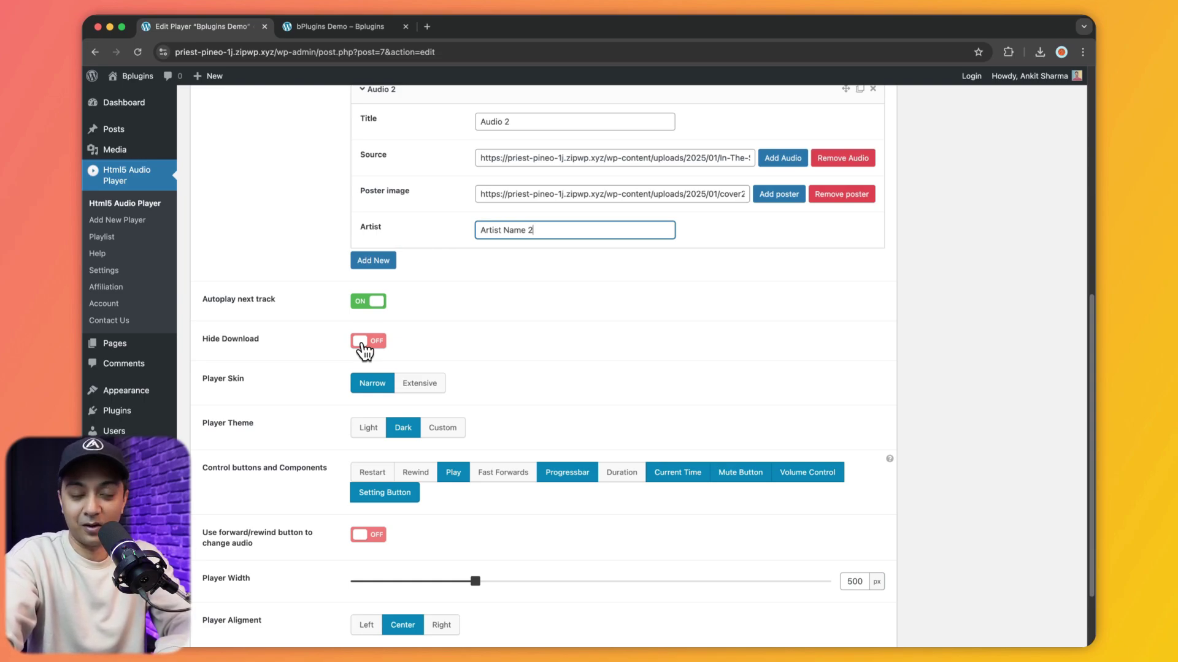
pyautogui.scroll(-1, 312, 391)
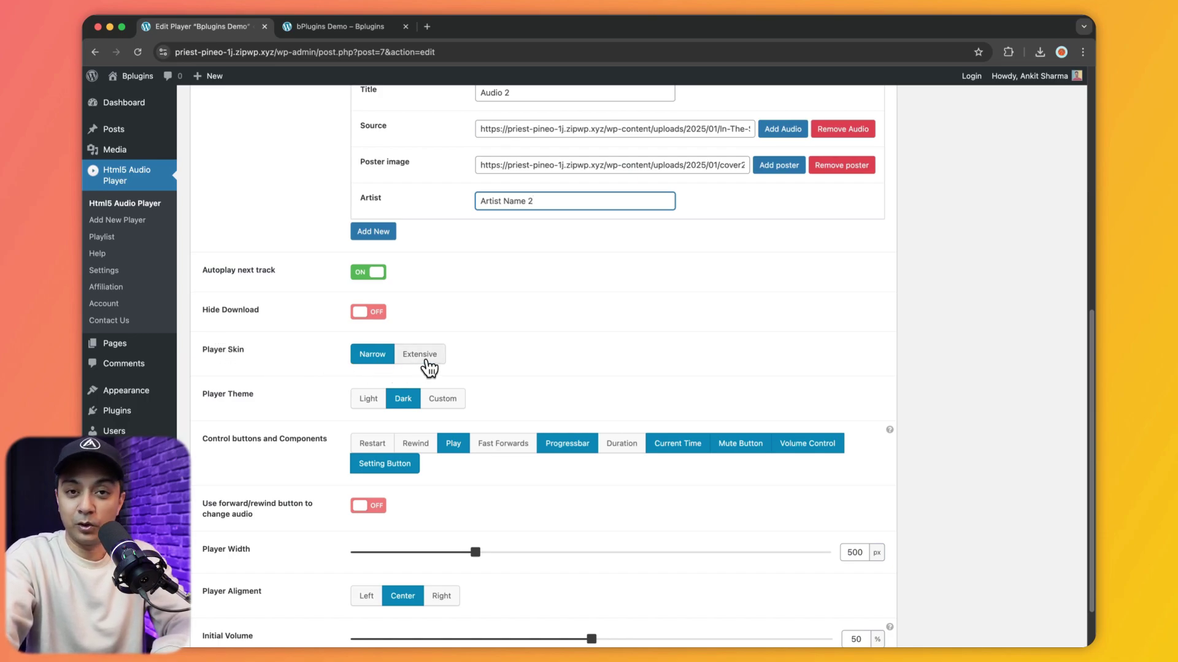
pyautogui.scroll(-2, 259, 362)
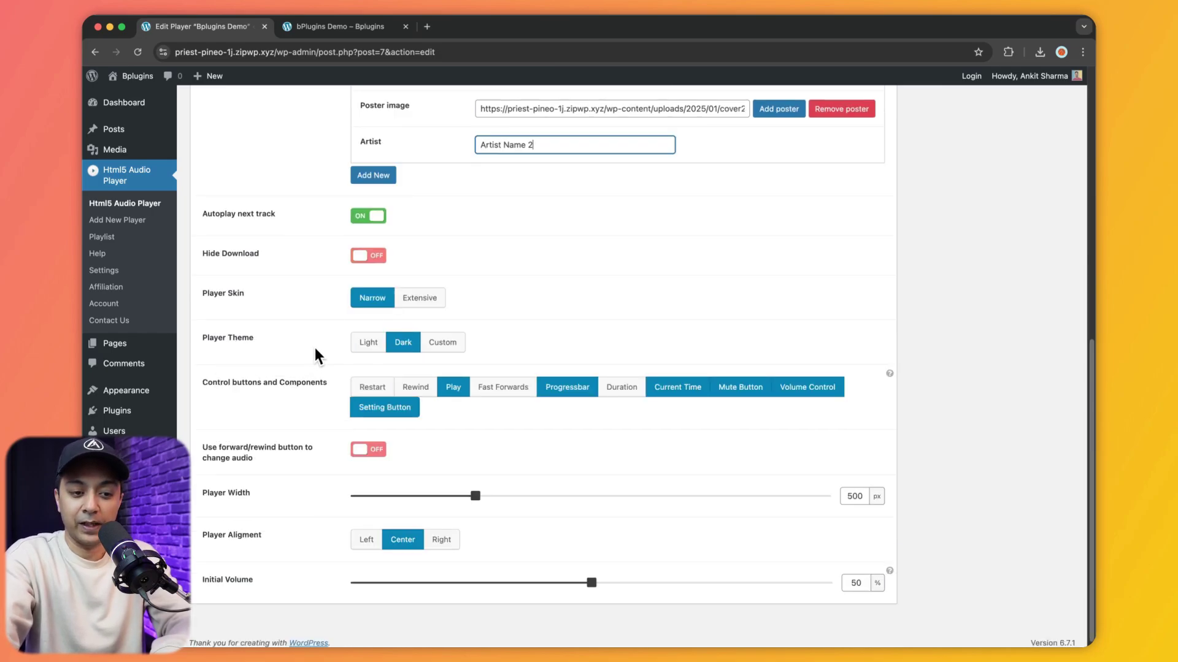
# - Try the Custom player theme, review its colour pickers, then return the theme to Dark
pyautogui.click(437, 347)
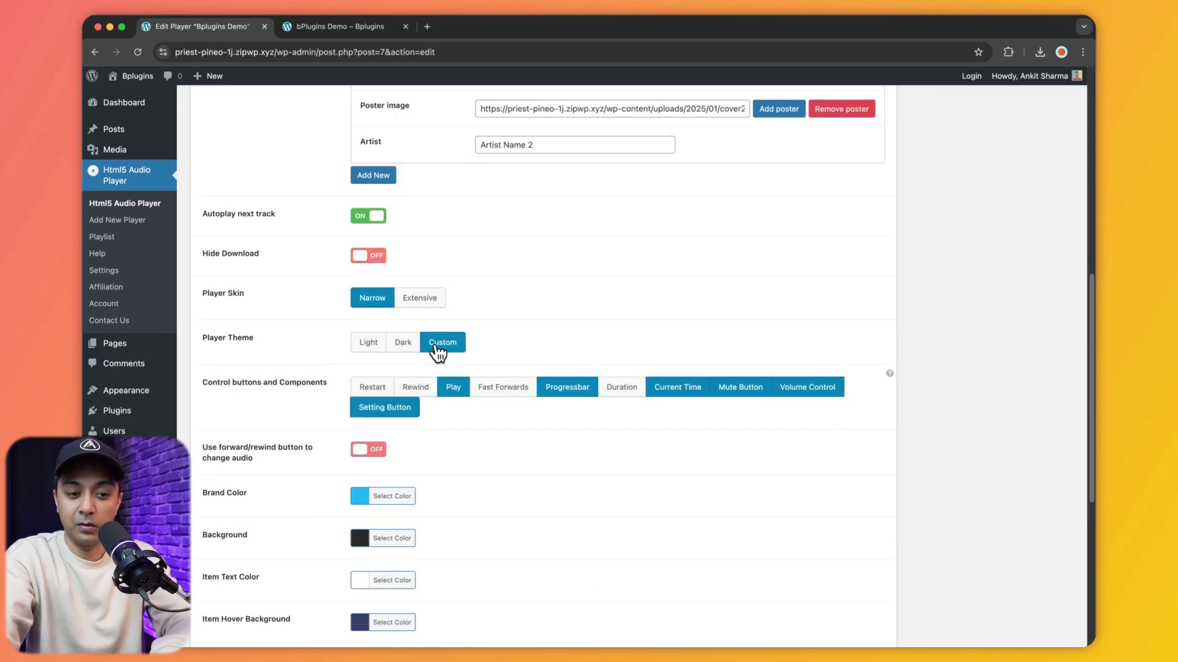
pyautogui.scroll(-2, 399, 518)
pyautogui.scroll(-3, 400, 522)
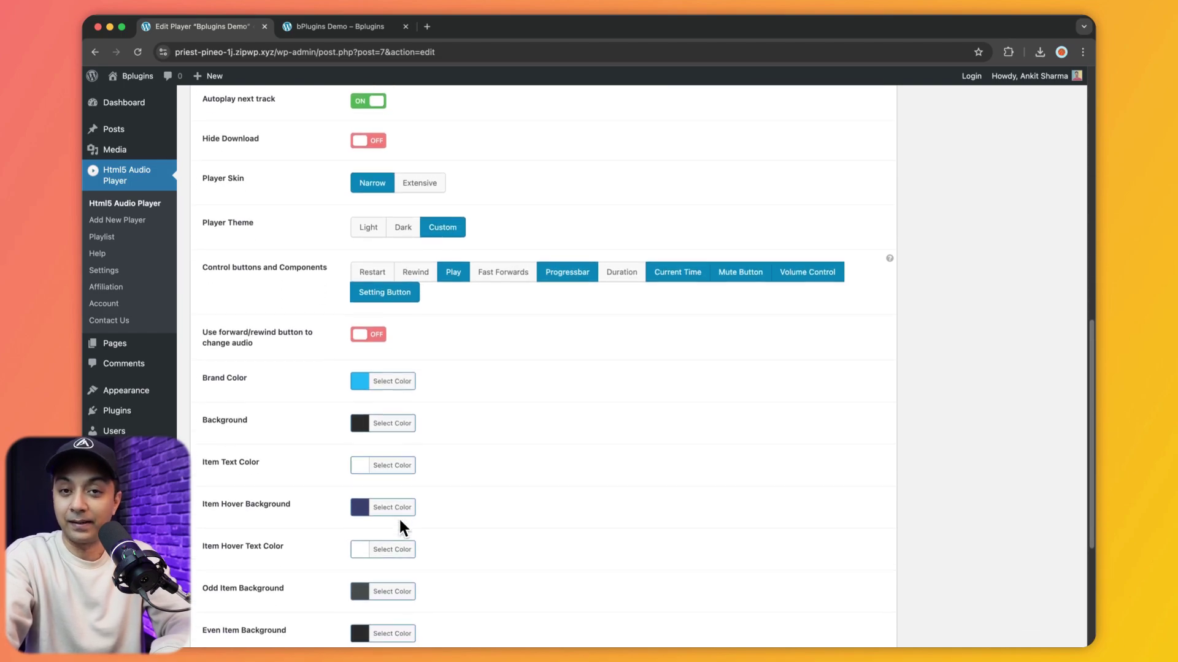
pyautogui.scroll(-1, 399, 516)
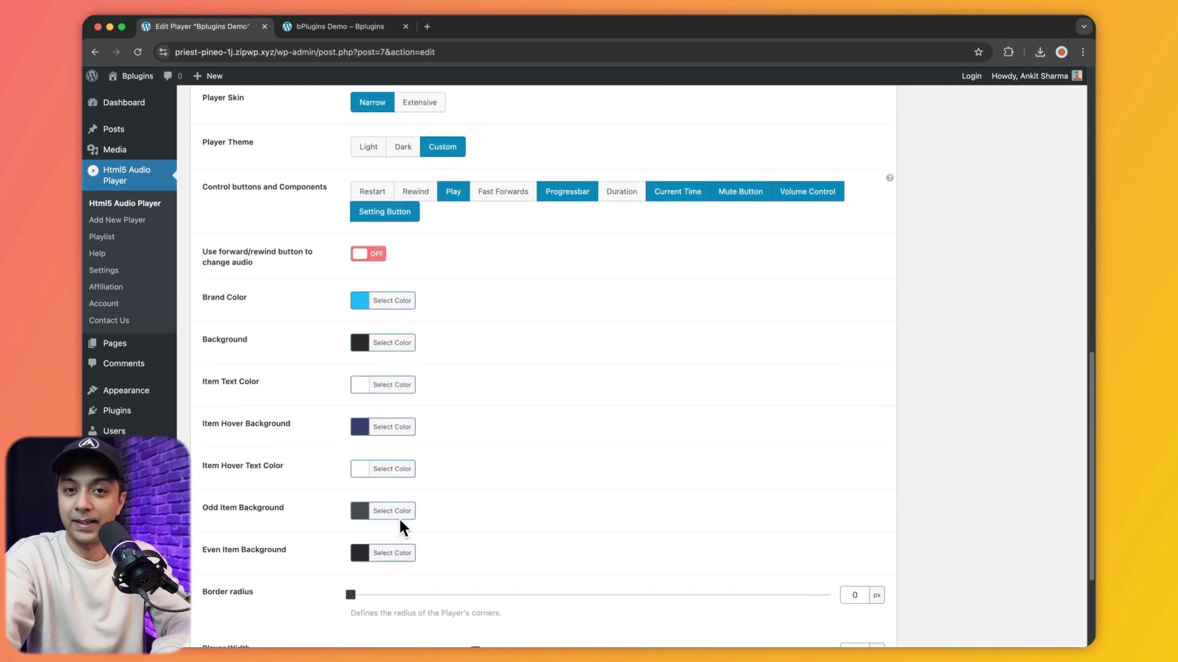
pyautogui.scroll(5, 399, 512)
pyautogui.click(406, 283)
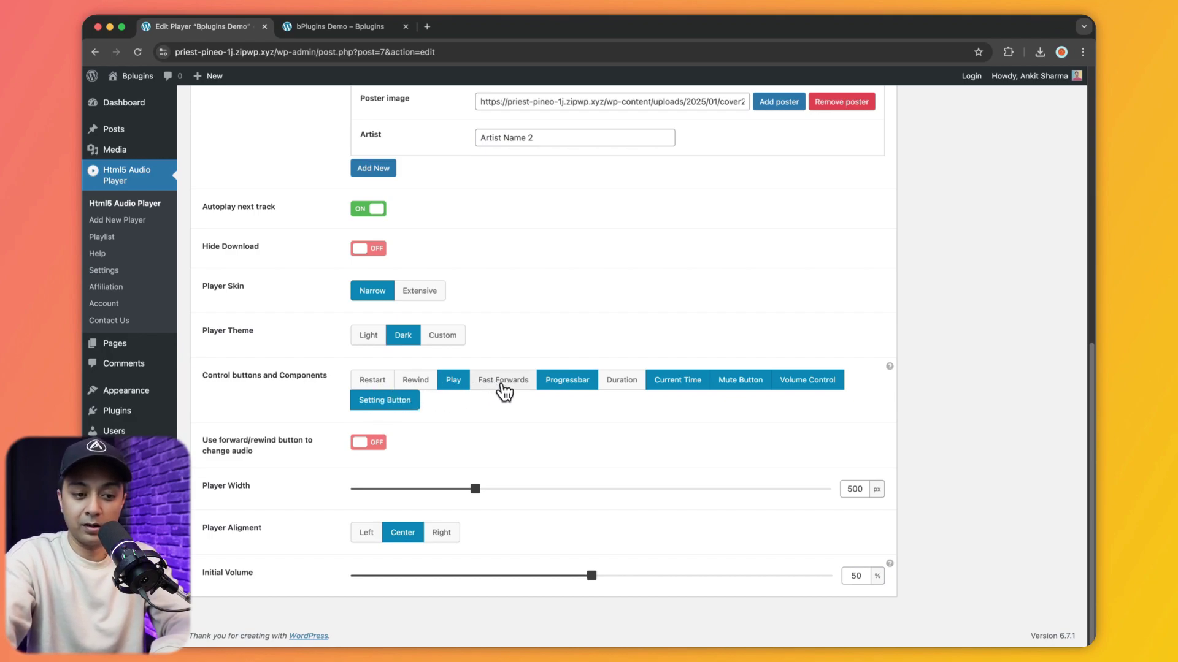
# - Enable Duration in the player controls and toggle Progressbar off and back on
pyautogui.click(622, 386)
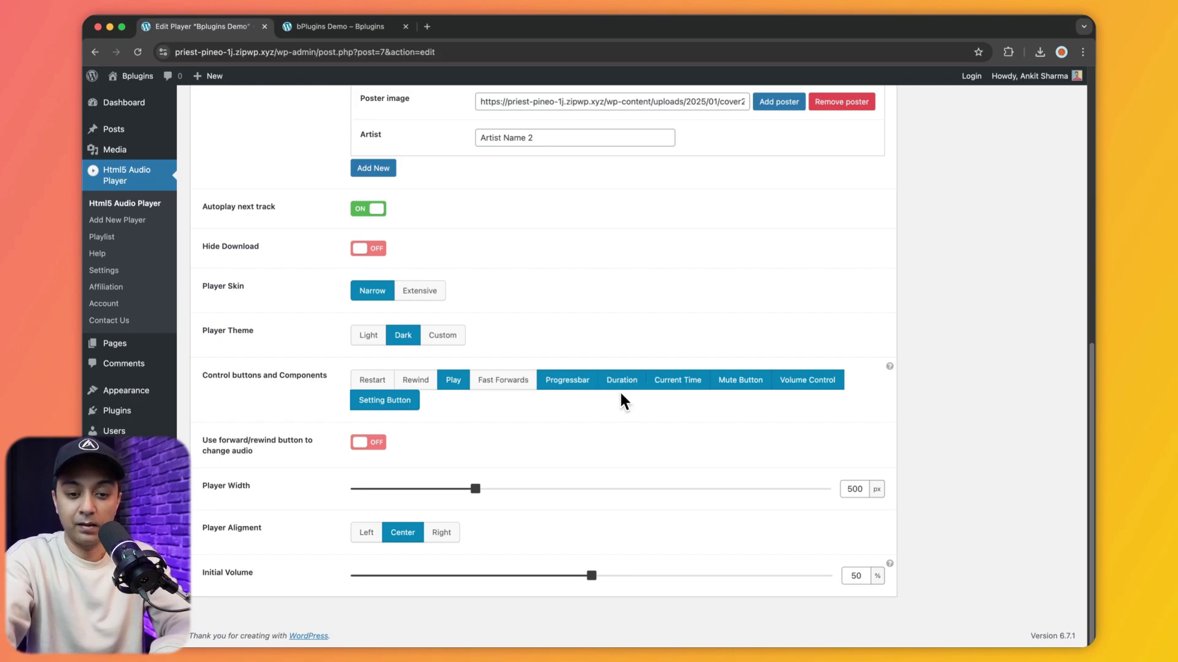
pyautogui.click(572, 386)
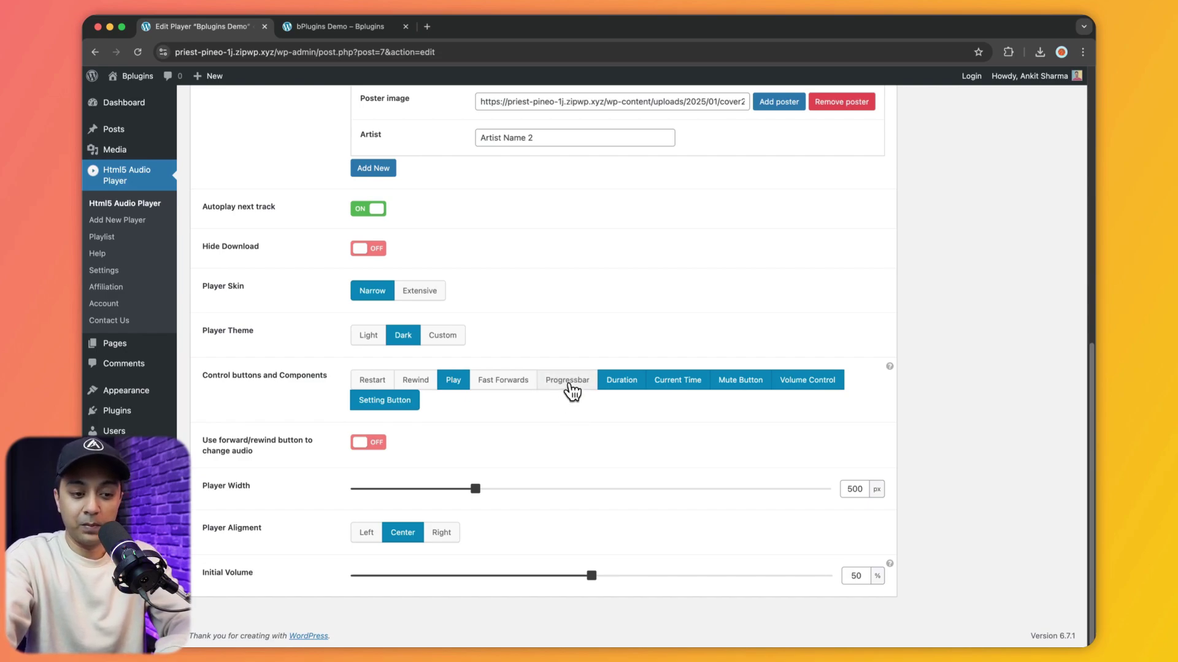
pyautogui.click(572, 387)
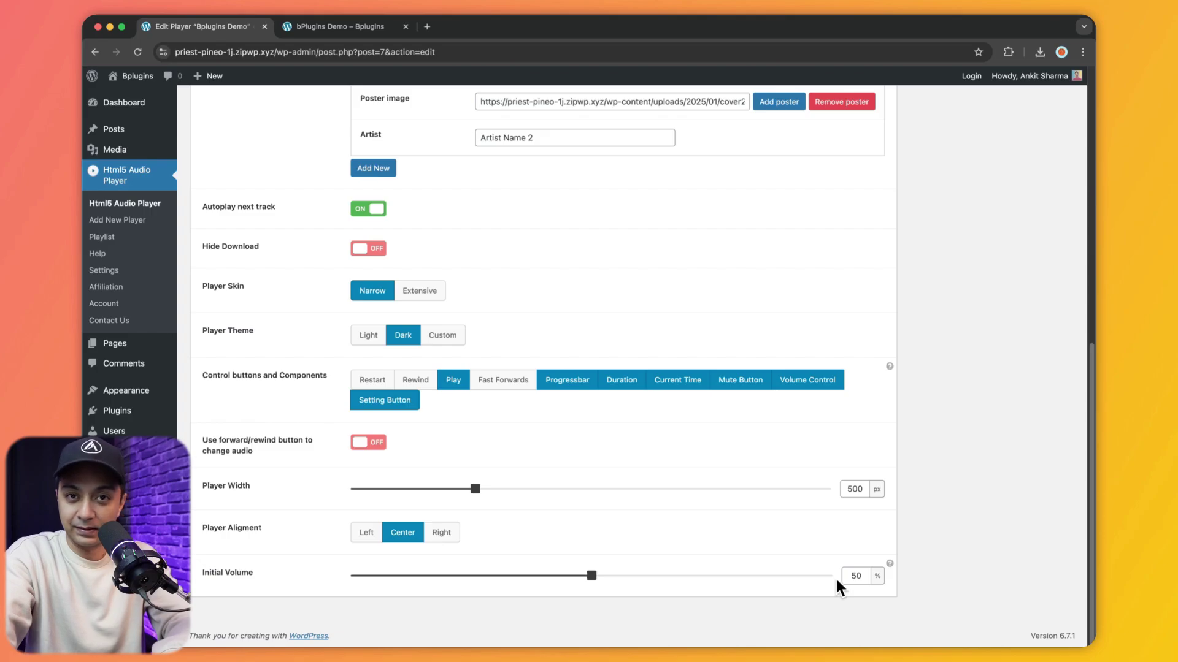
# - Save the player with Update and switch to the bPlugins Demo page
pyautogui.scroll(6, 1036, 332)
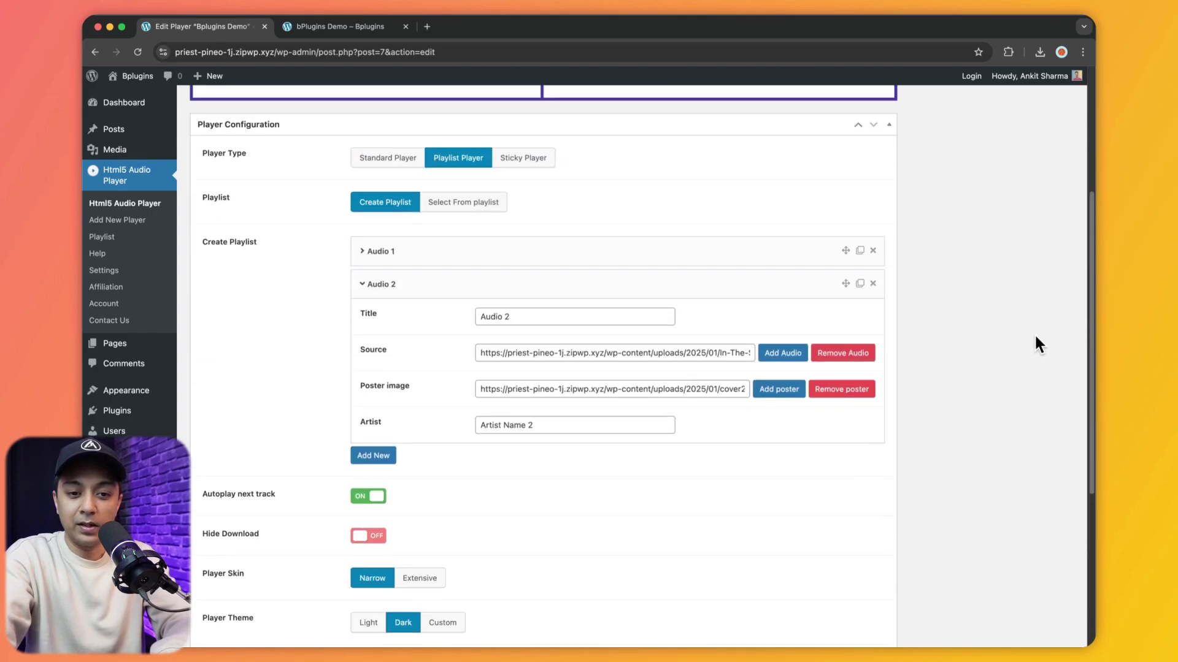
pyautogui.scroll(3, 1036, 331)
pyautogui.click(1047, 116)
pyautogui.click(355, 27)
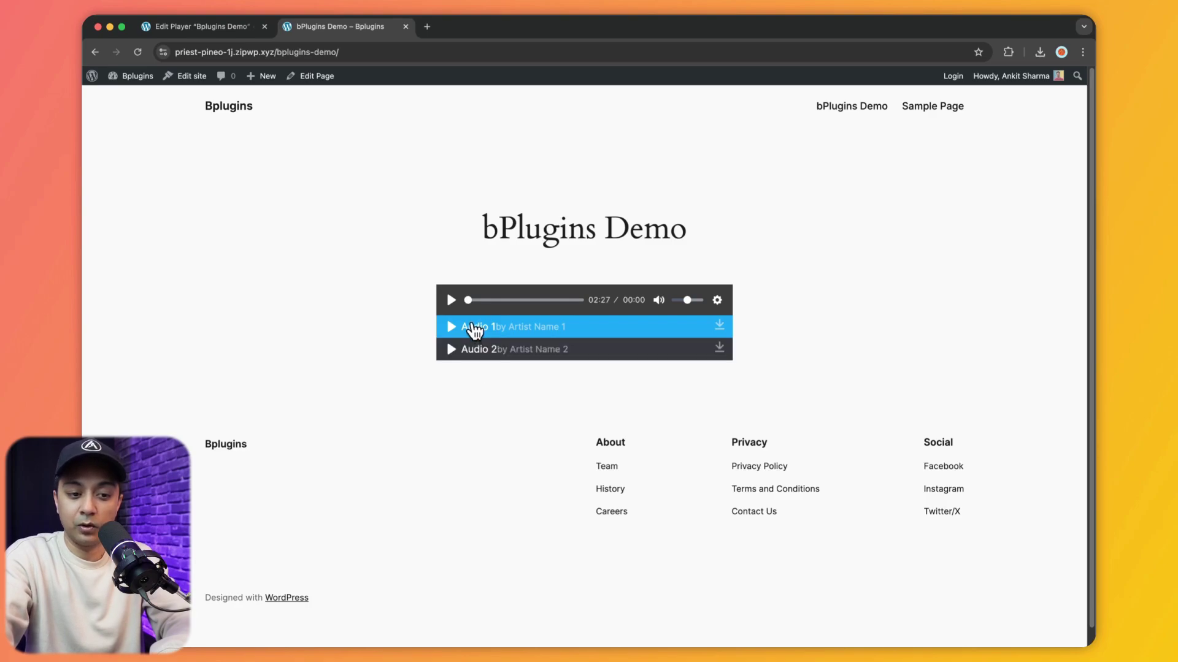
# - Play Audio 1, then play and pause Audio 2 on the live demo page
pyautogui.click(451, 301)
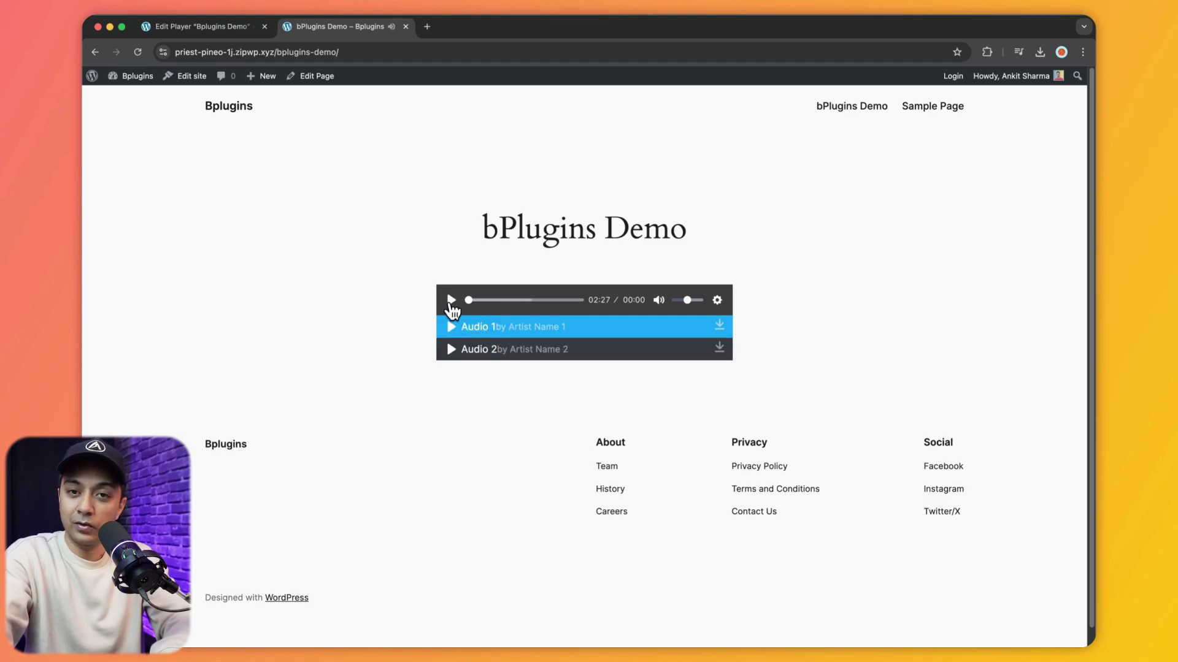
pyautogui.click(451, 349)
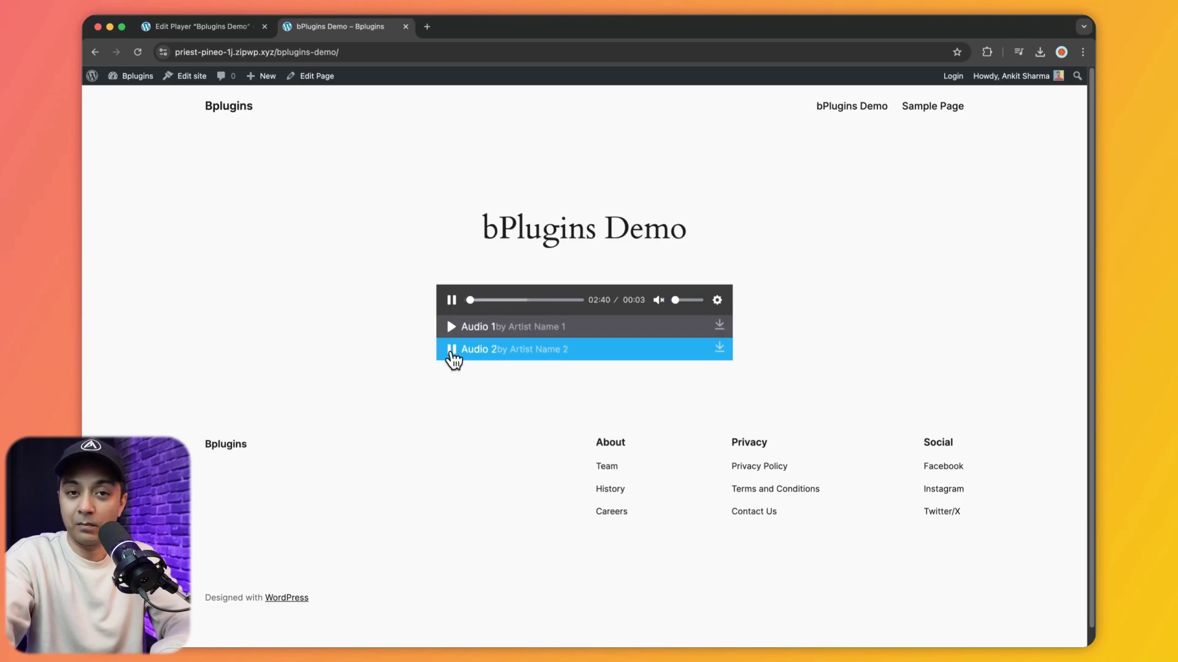
pyautogui.click(452, 355)
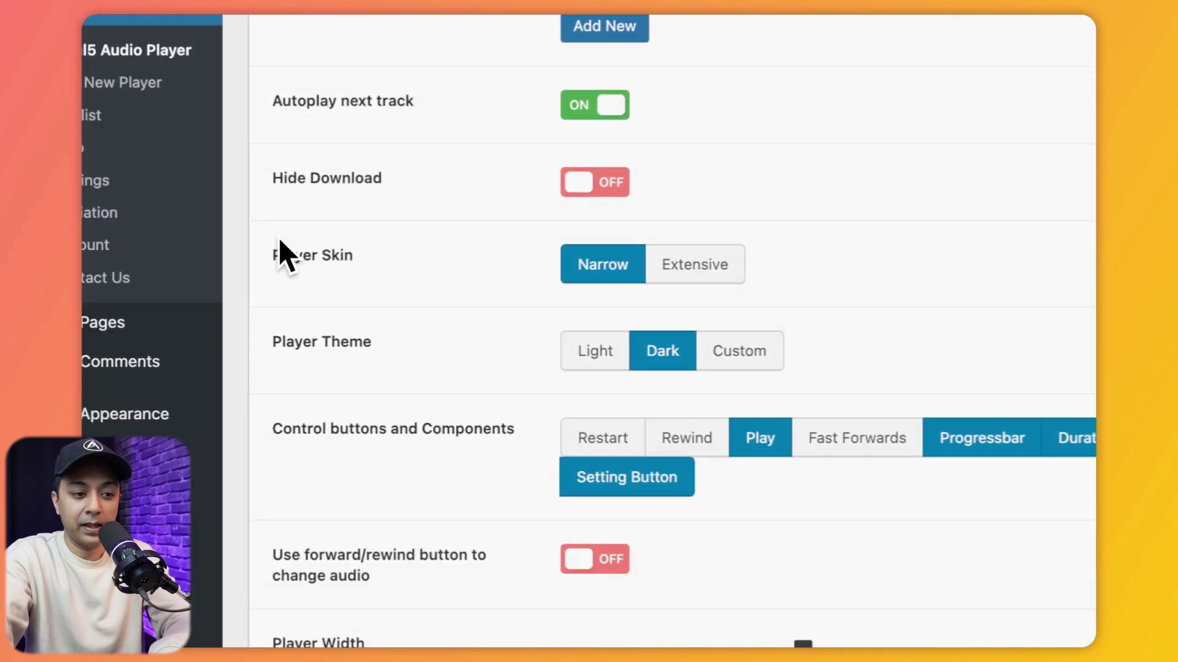
# - Apply the Extensive skin, save the player, and reload the demo page to view it
pyautogui.click(783, 274)
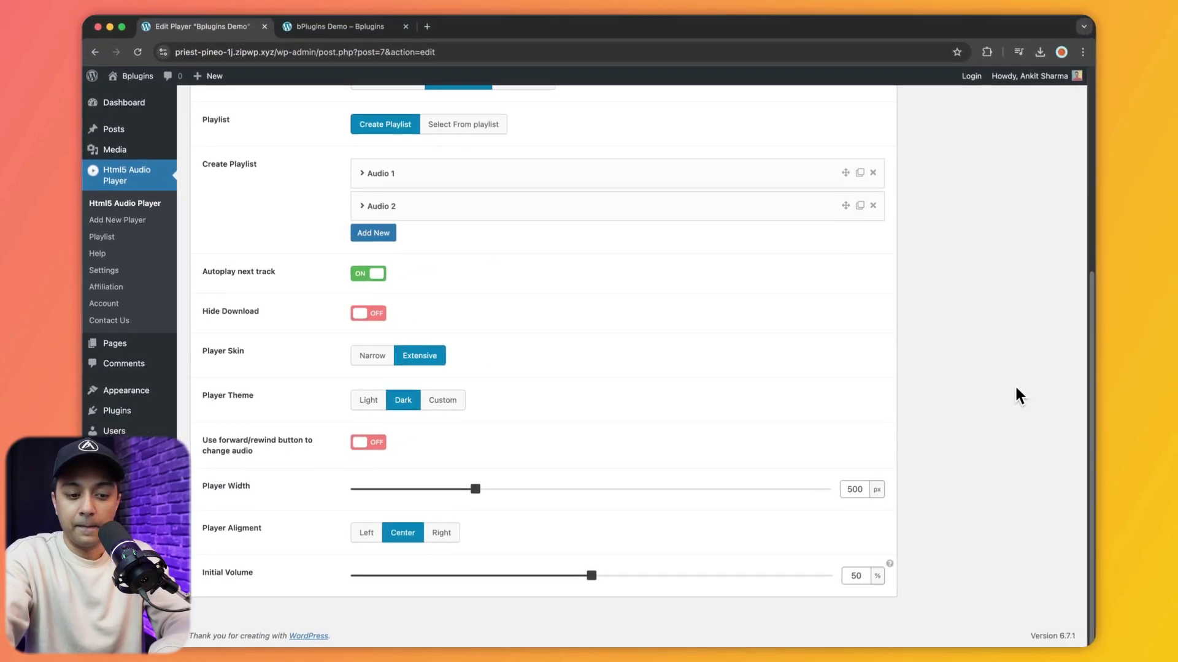
pyautogui.scroll(10, 1014, 384)
pyautogui.click(1041, 203)
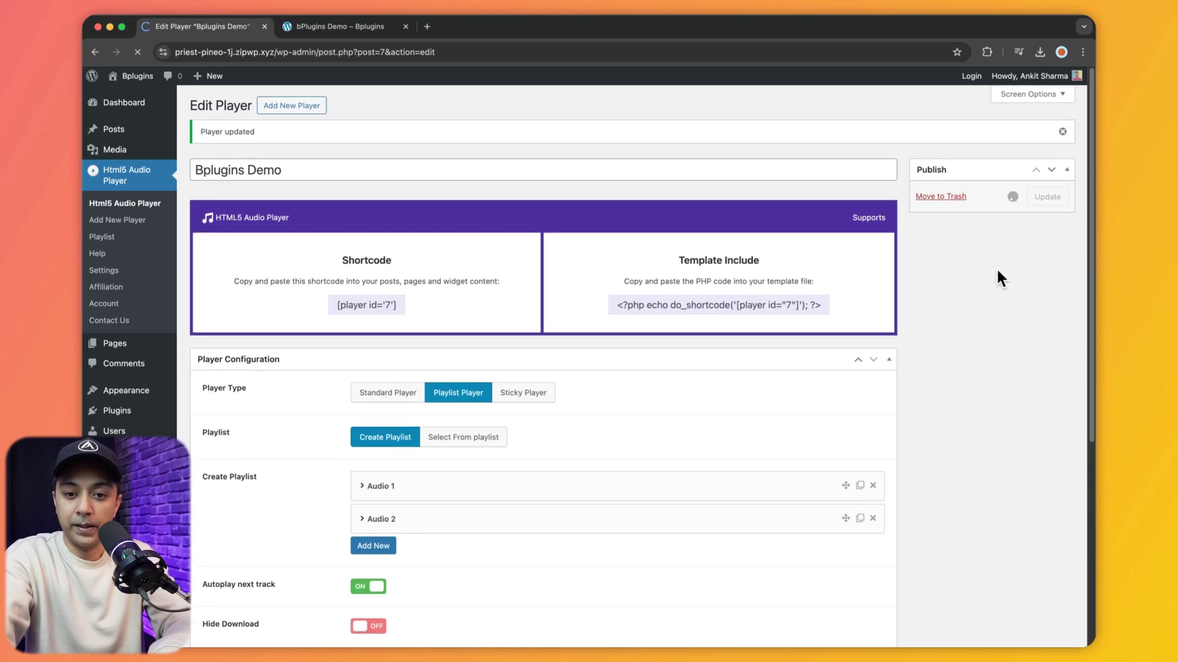
pyautogui.click(341, 30)
pyautogui.click(142, 54)
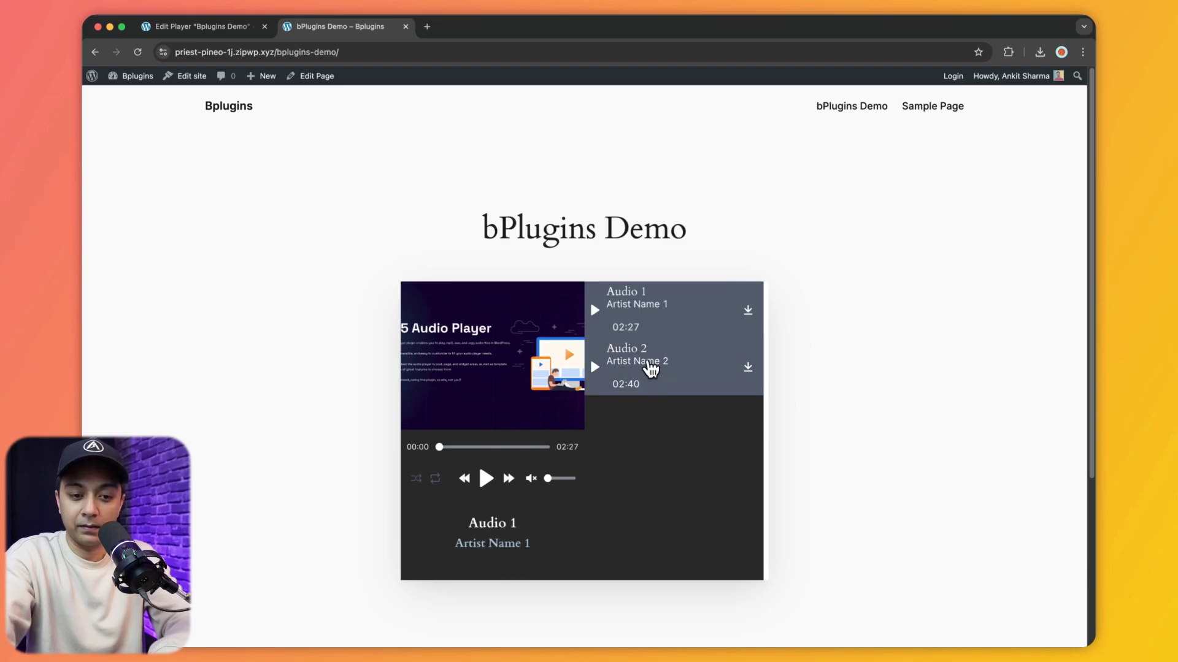
# - Return to the player editor and set the player type to Sticky Player
pyautogui.press('super+alt+Left')
pyautogui.click(520, 248)
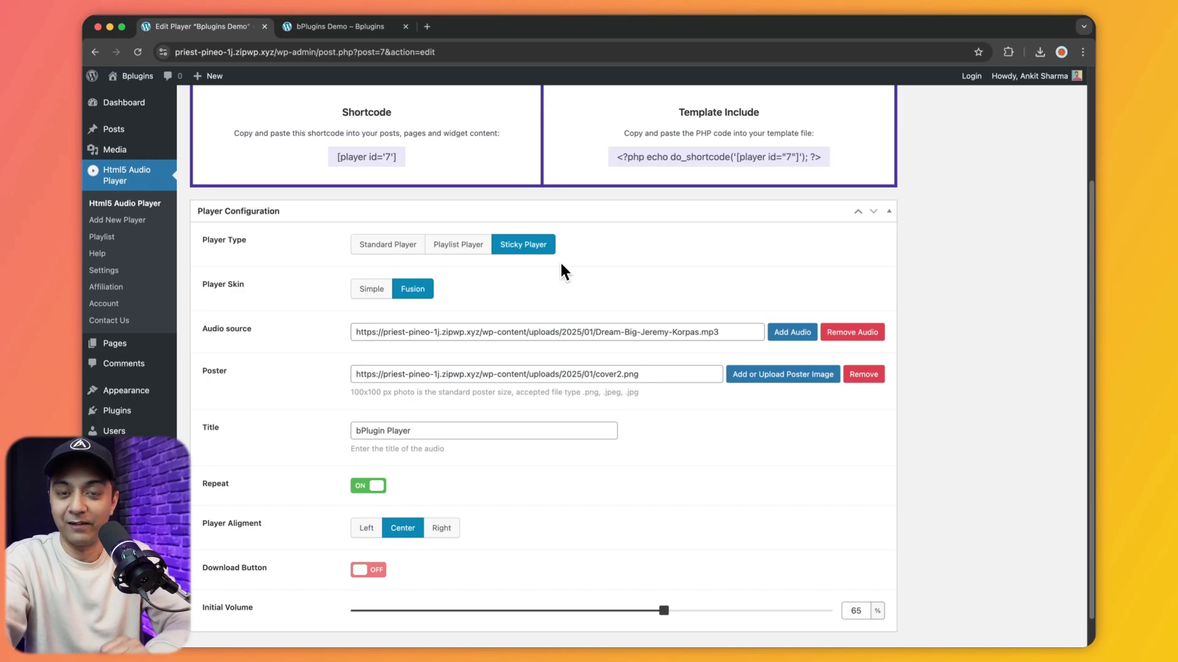
pyautogui.scroll(2, 560, 264)
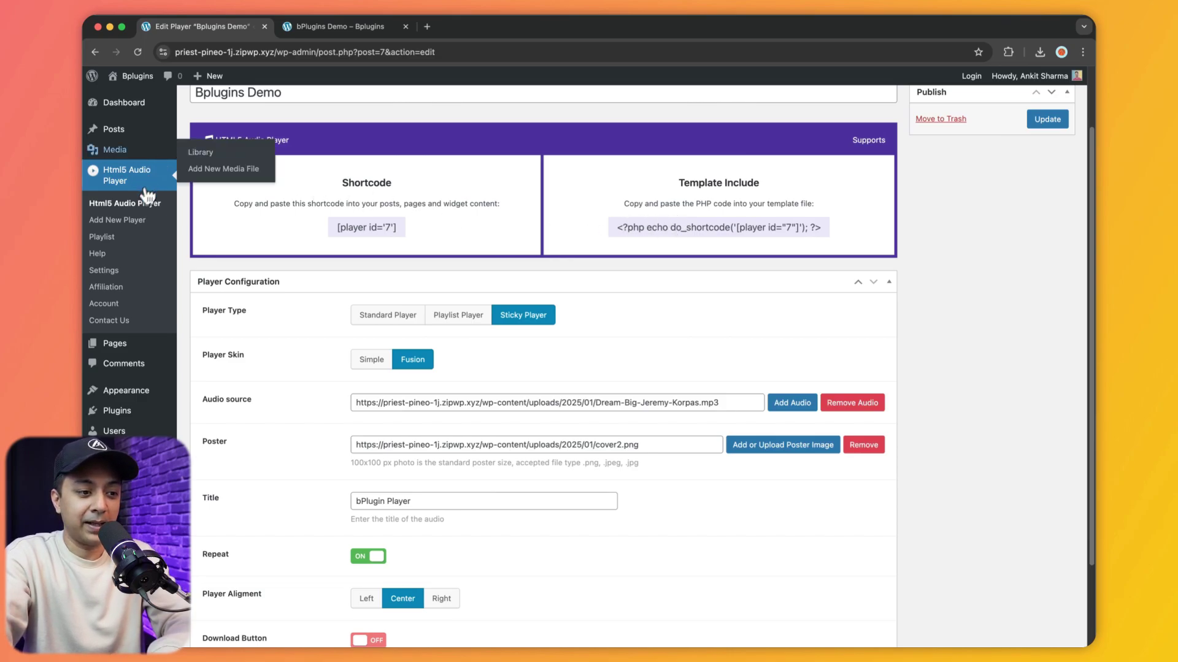
# - Create a new page titled 'bPlugin Demo 2' and enter /audio in its body
pyautogui.click(118, 347)
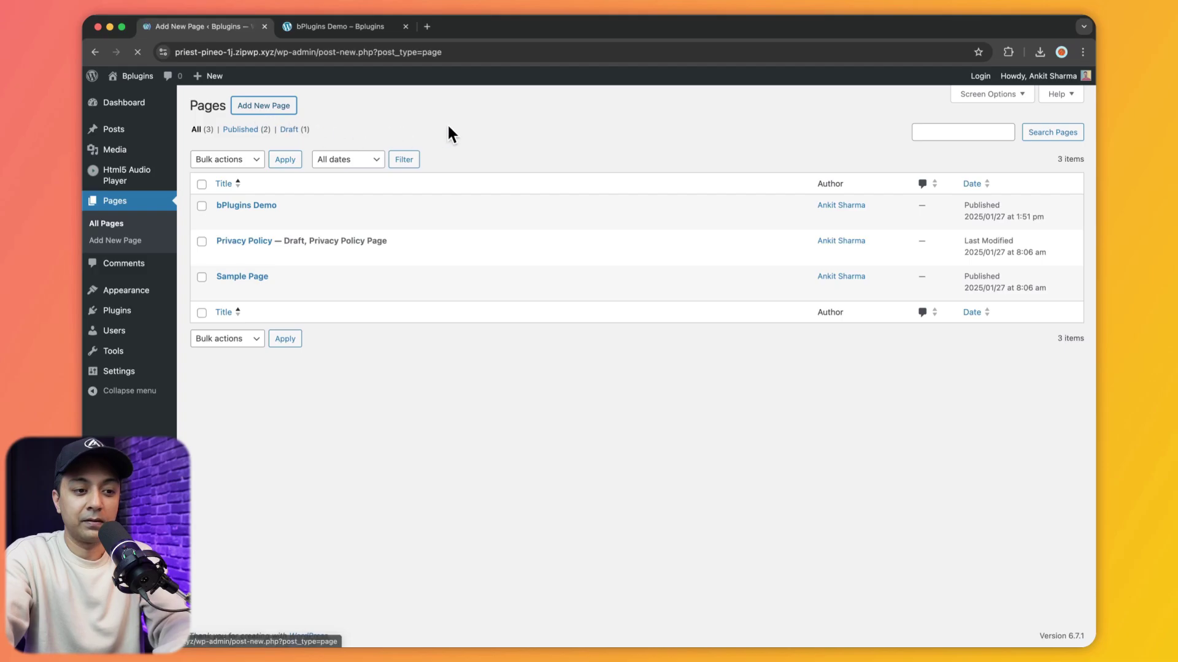
pyautogui.write('bPlugin Demo 2')
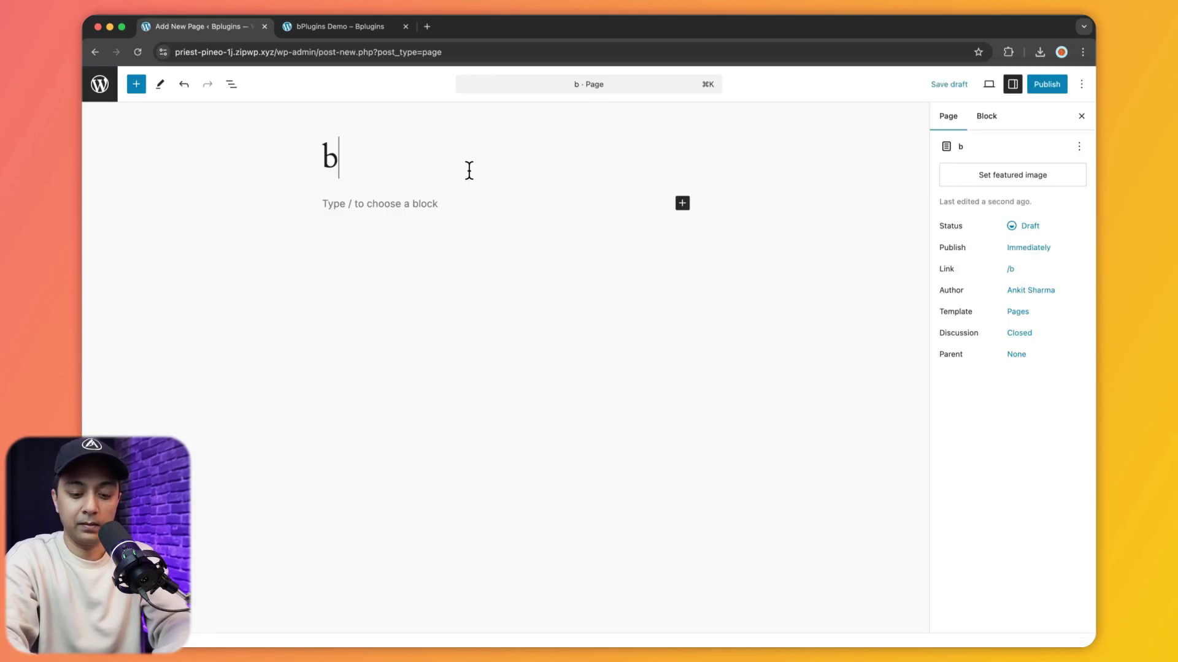
pyautogui.click(426, 203)
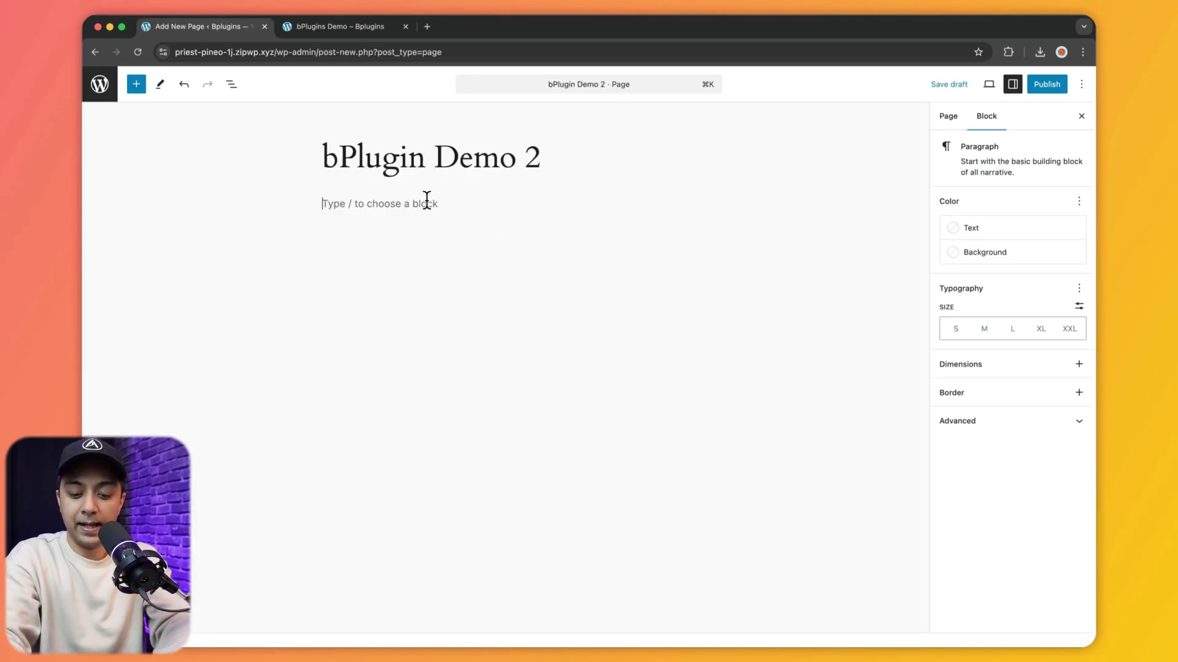
pyautogui.write('/au')
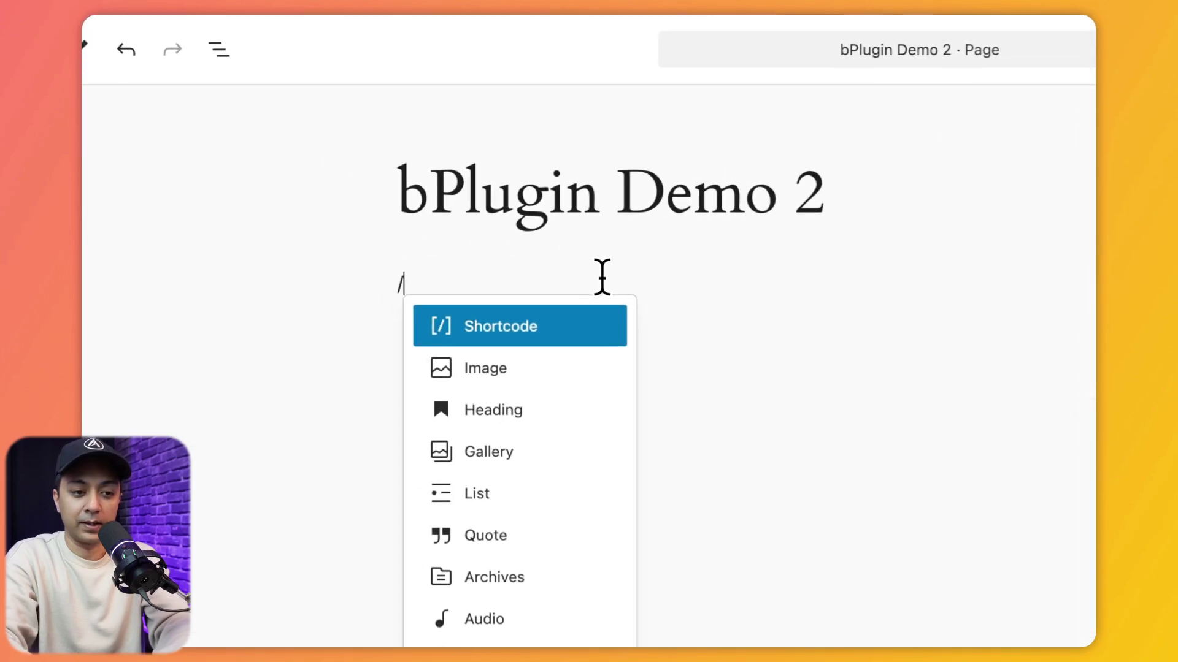
pyautogui.write('dio')
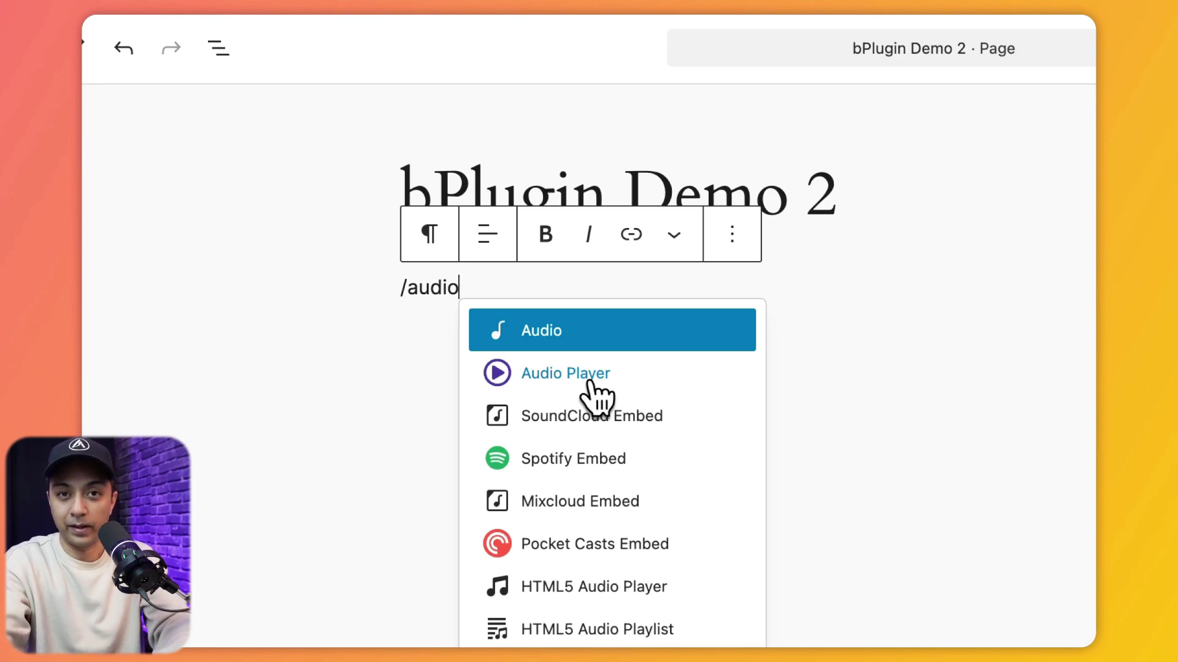
# - Insert an Audio Player block and title its track 'Audio Name 1'
pyautogui.click(588, 382)
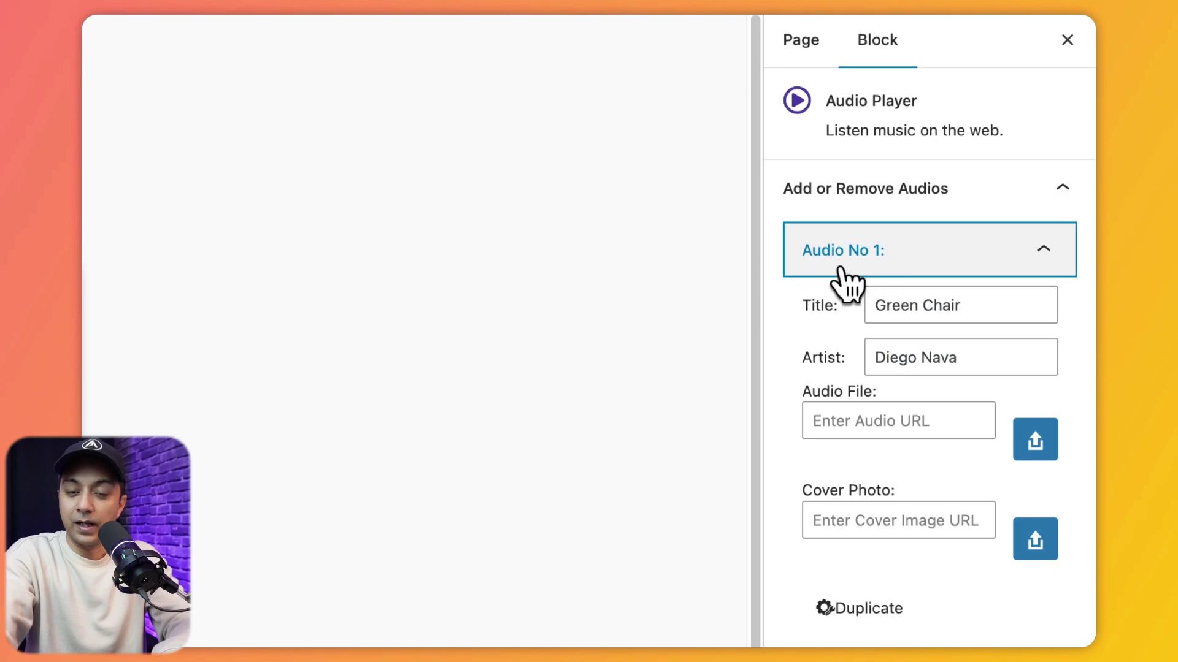
pyautogui.click(875, 305)
pyautogui.hotkey('ctrl', 'a')
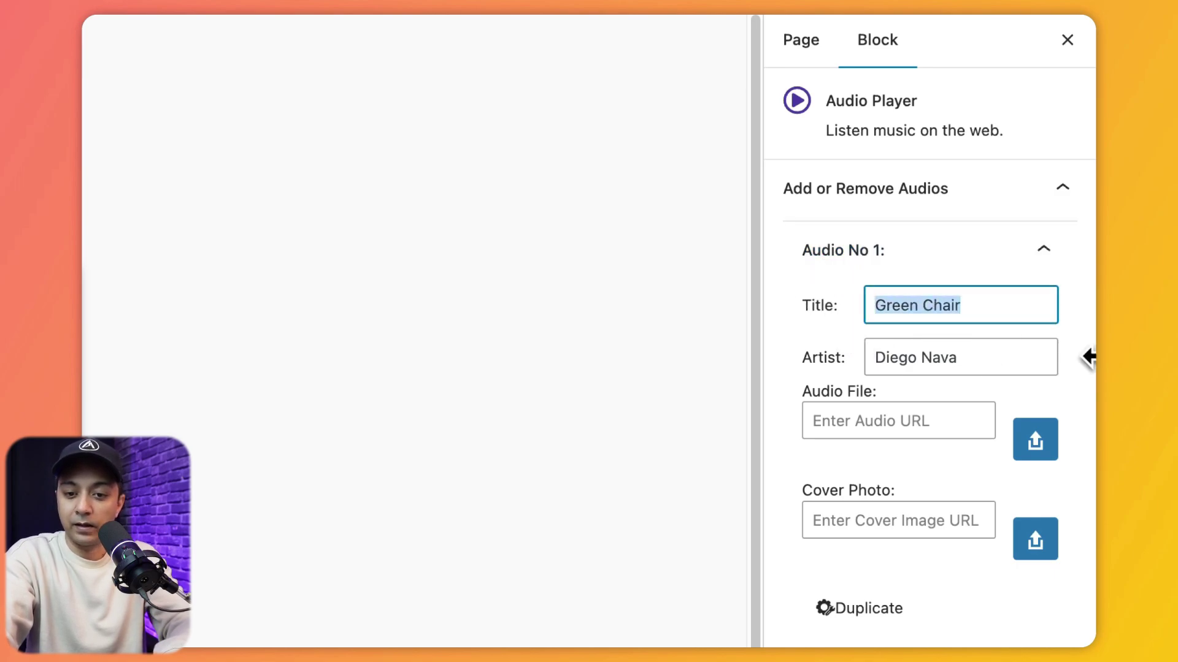
pyautogui.write('A')
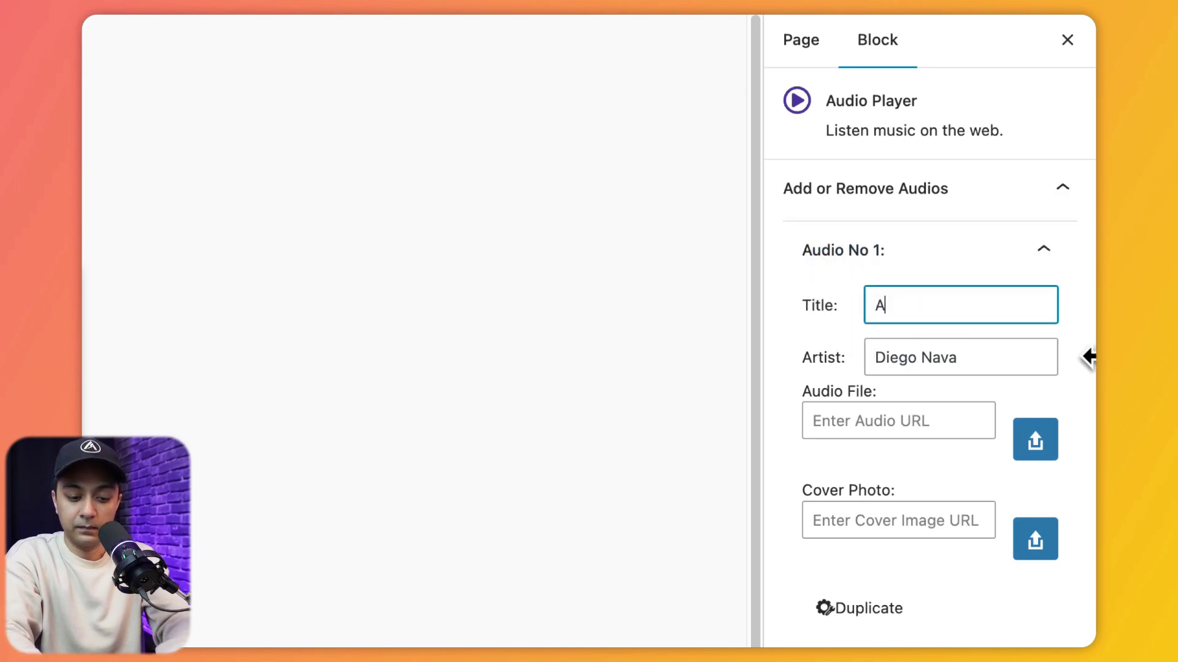
pyautogui.write('udio Name 1')
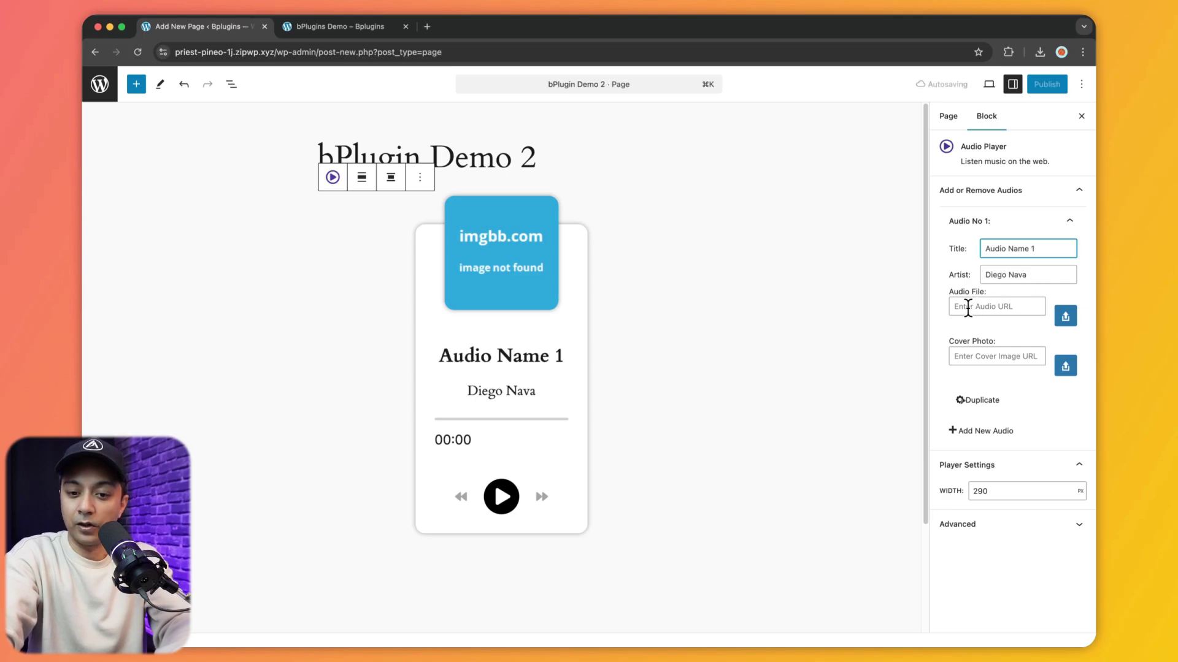
# - Select the Dream Big audio file and the first cover image from the Media Library
pyautogui.click(1069, 321)
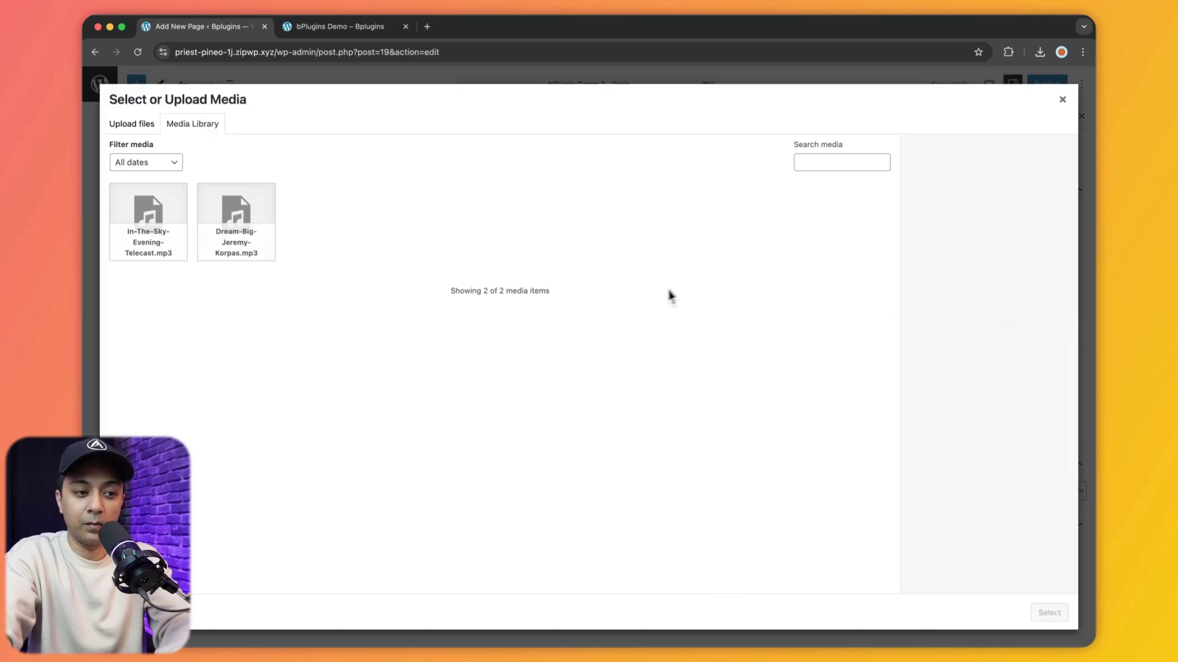
pyautogui.click(232, 227)
pyautogui.click(1048, 613)
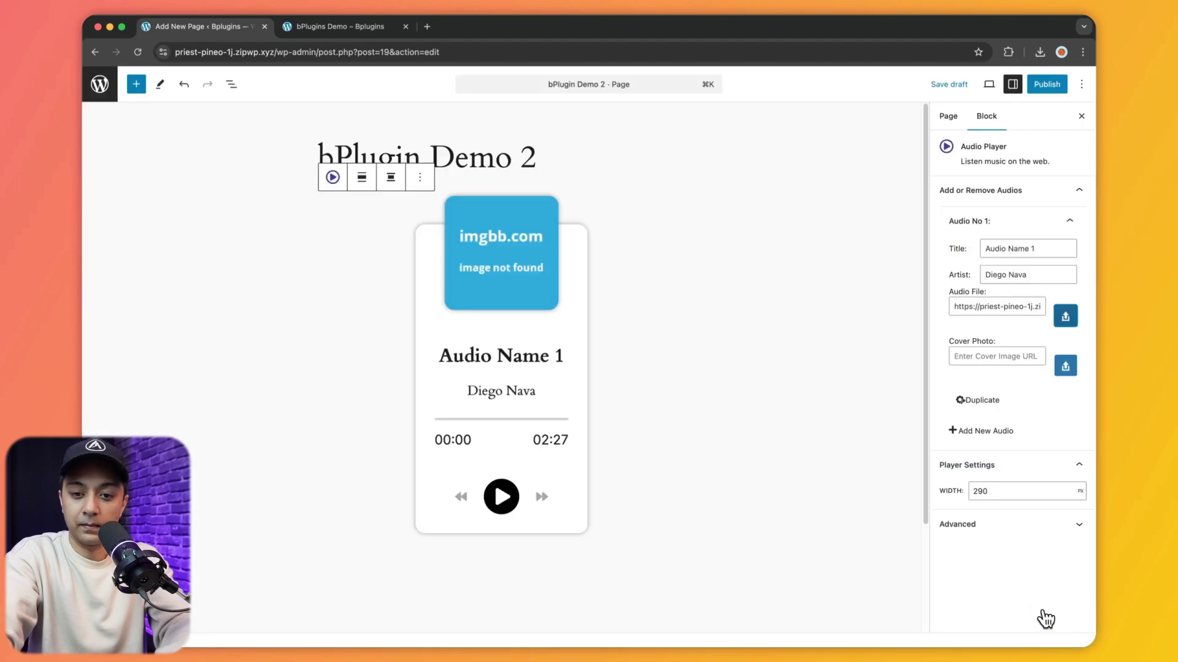
pyautogui.click(1065, 366)
pyautogui.click(150, 247)
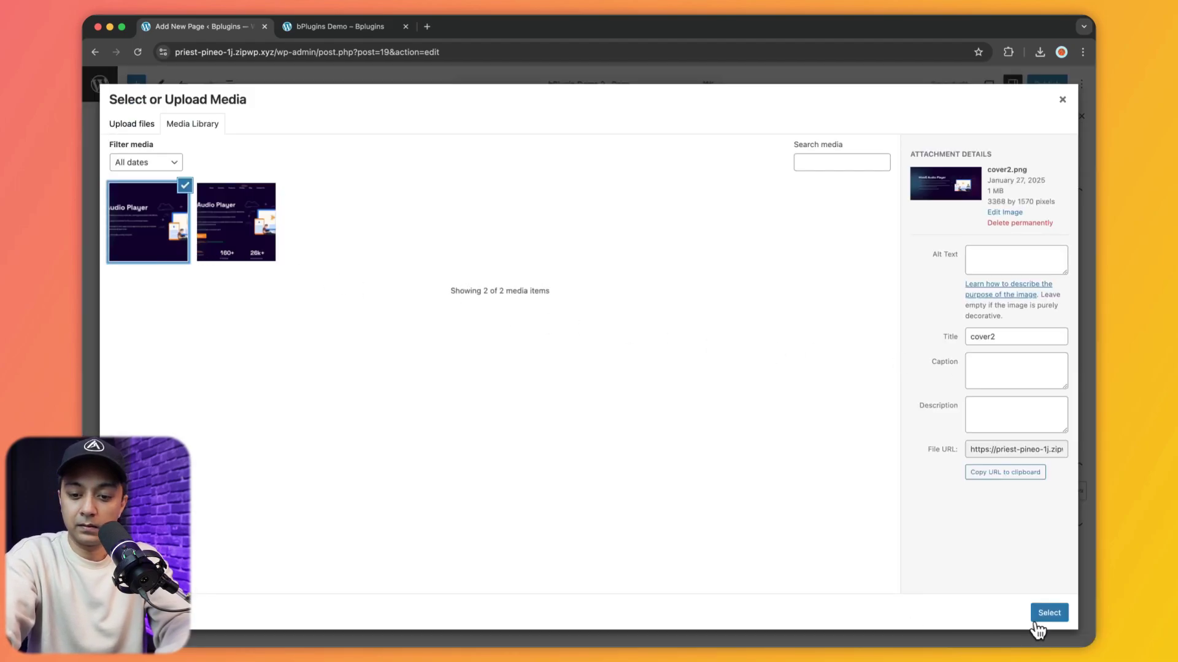
pyautogui.click(1048, 613)
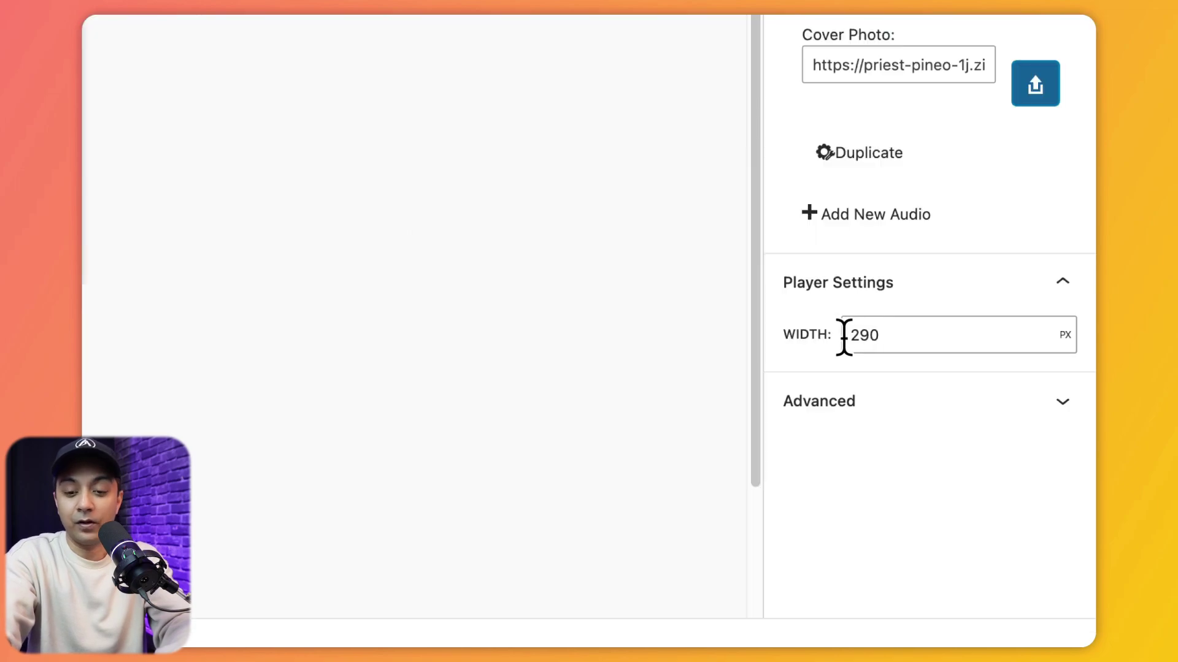
# - Keep the player width in pixels and publish the page
pyautogui.click(1062, 337)
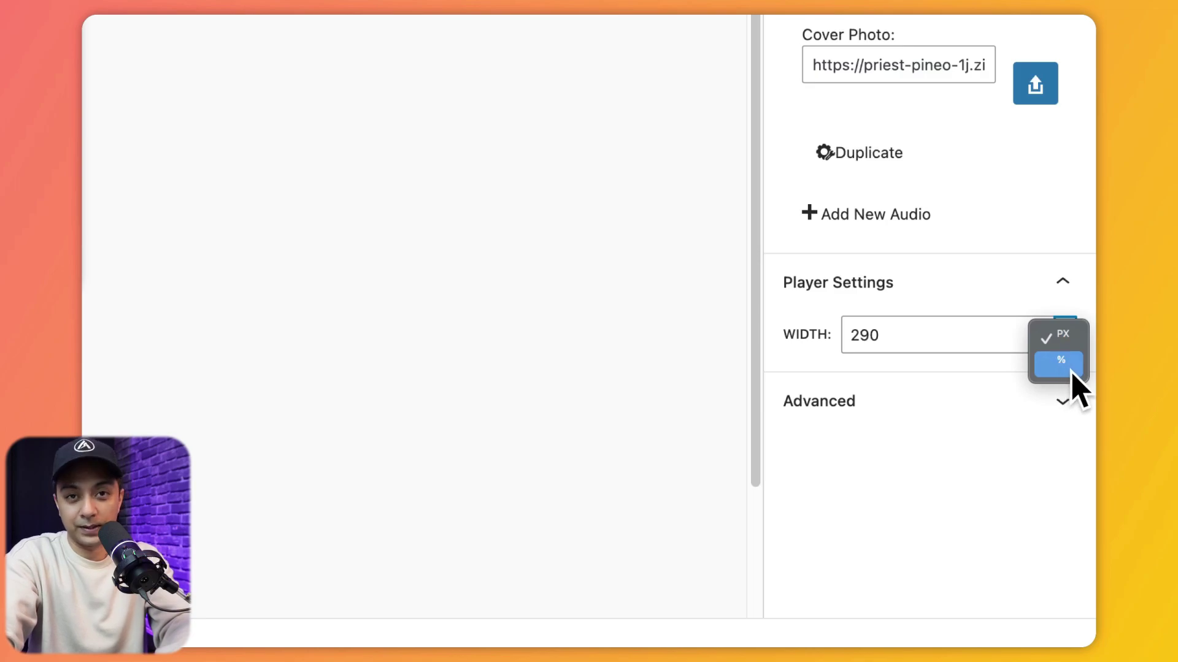
pyautogui.press('Escape')
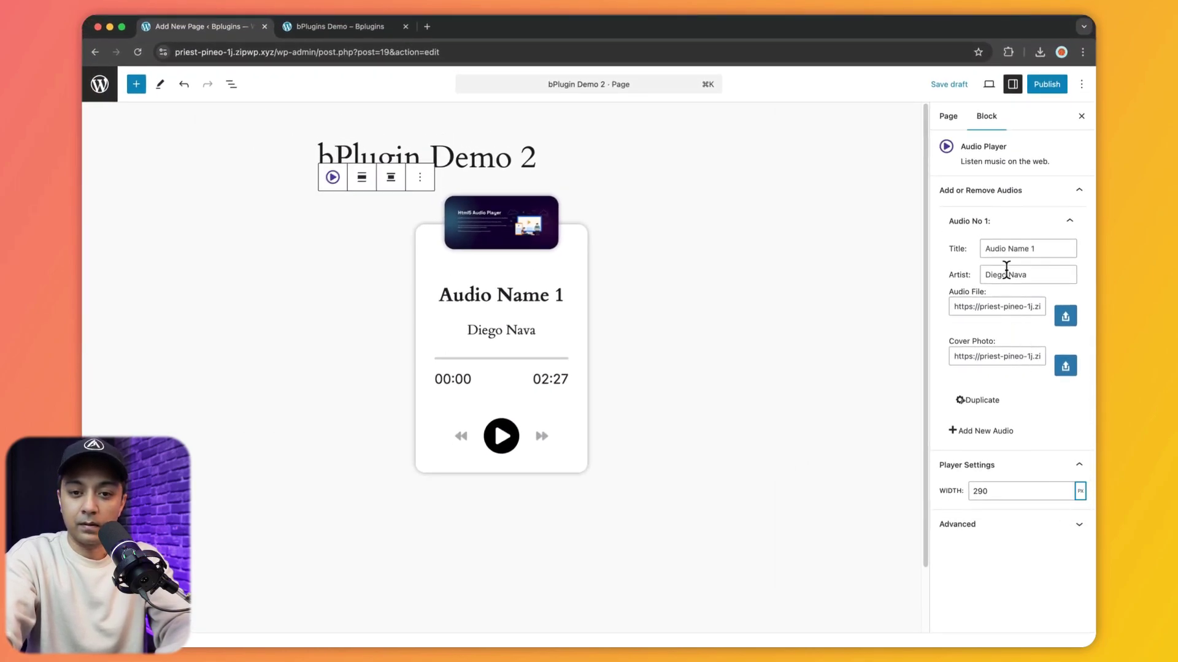
pyautogui.click(1046, 84)
# - Confirm publishing bPlugin Demo 2 and scroll through the demo page's player skins
pyautogui.click(1044, 86)
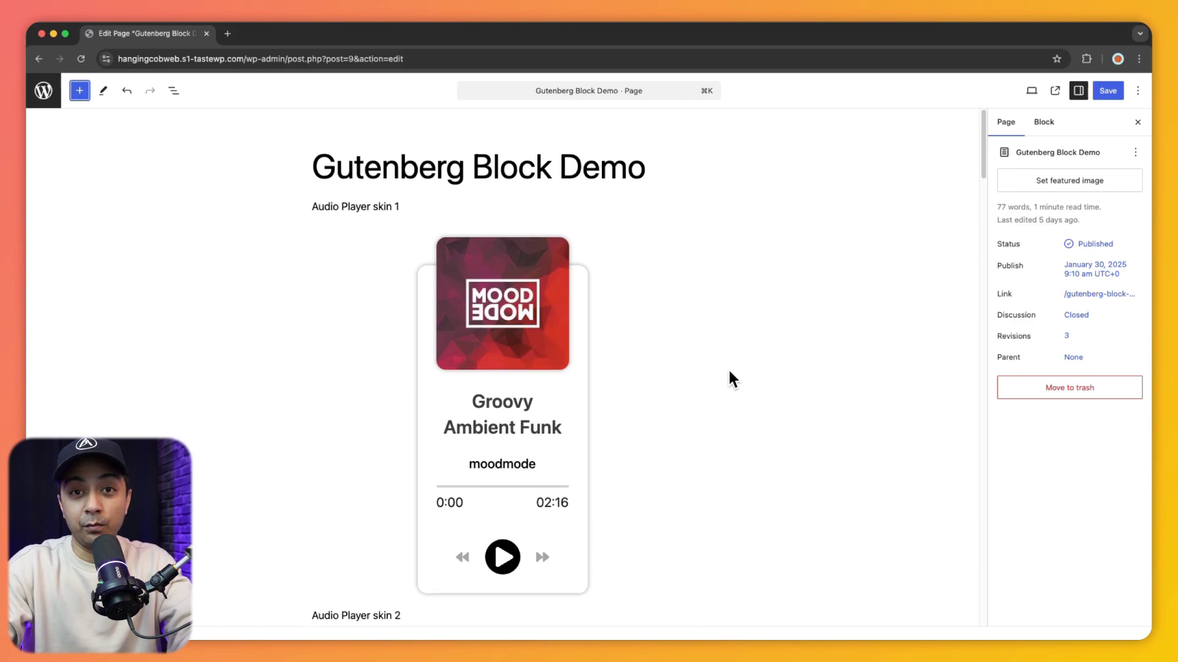
pyautogui.scroll(-5, 729, 372)
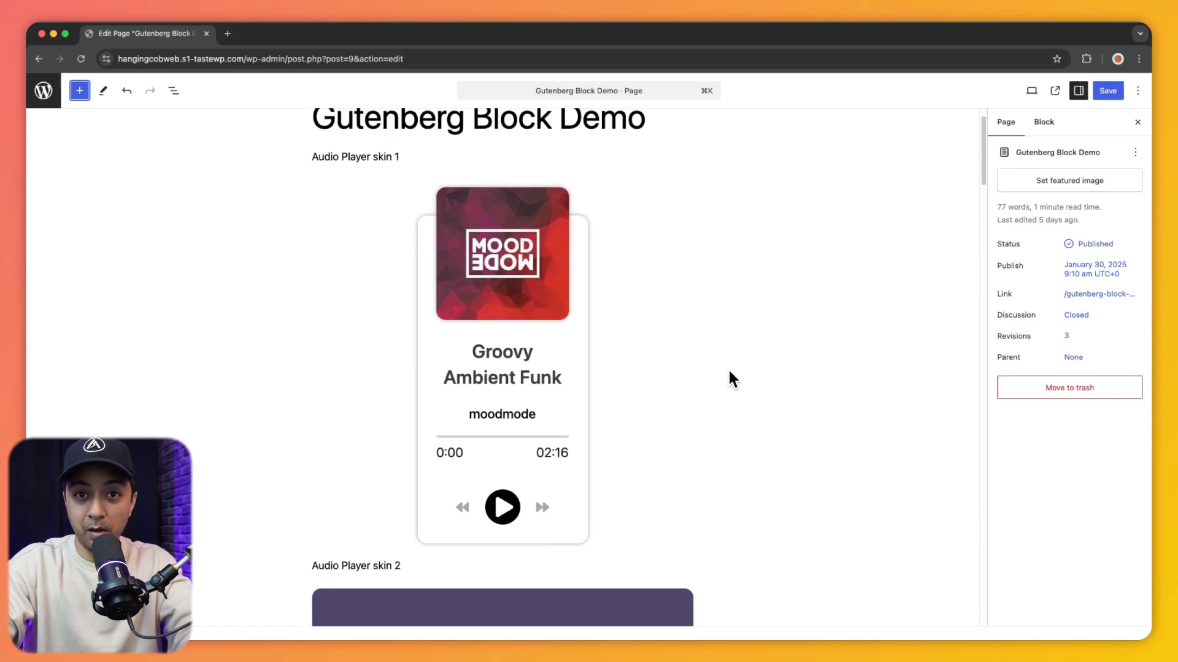
pyautogui.scroll(-6, 729, 372)
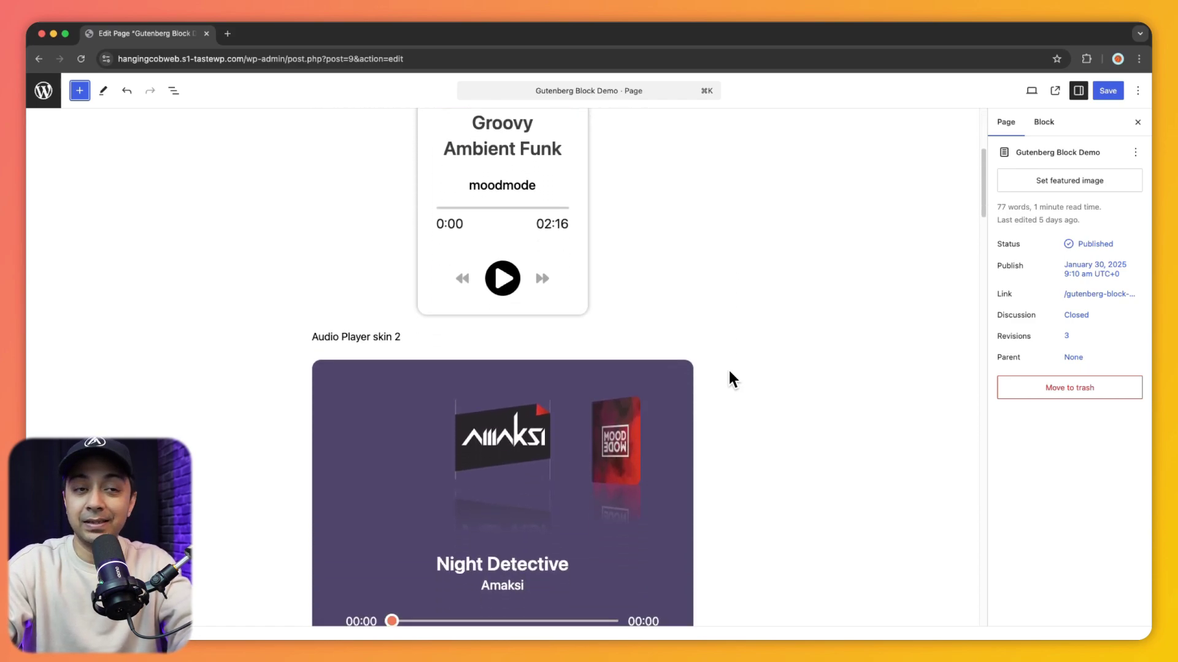
pyautogui.scroll(-7, 729, 372)
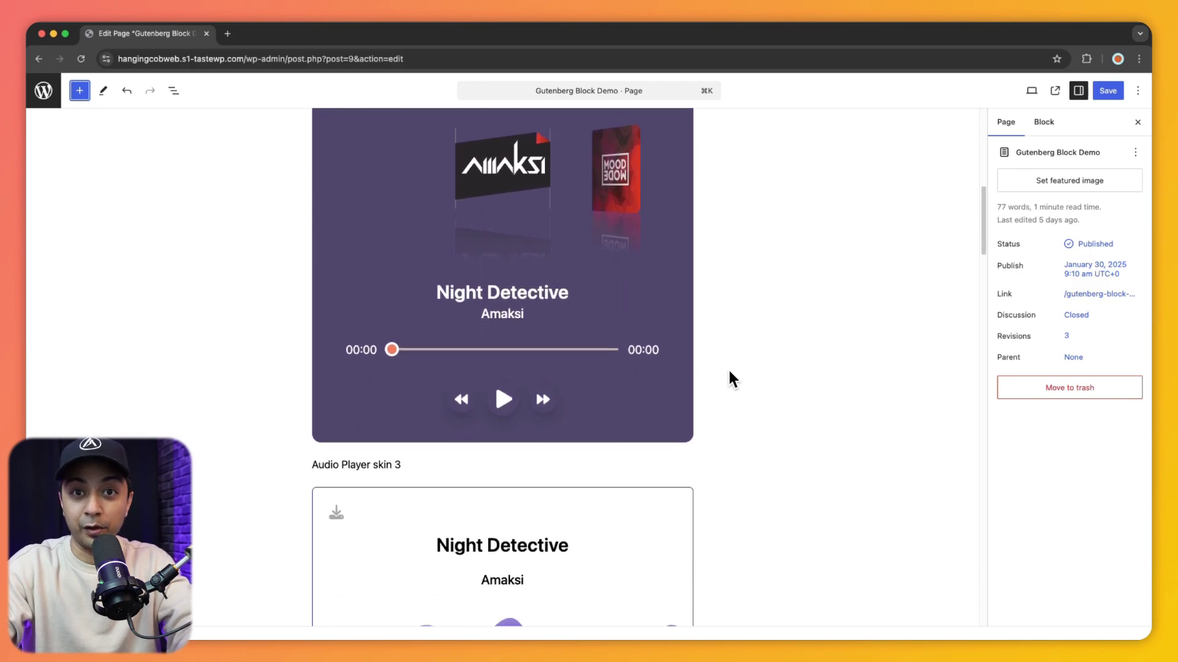
pyautogui.scroll(-15, 728, 371)
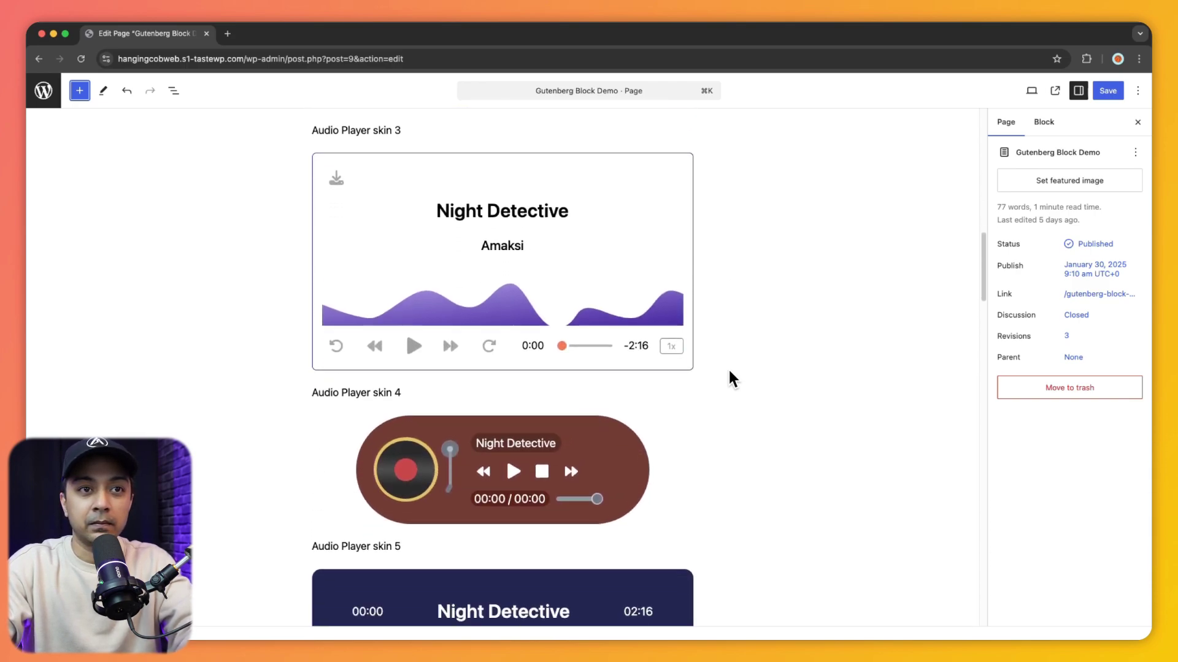
pyautogui.scroll(-17, 728, 371)
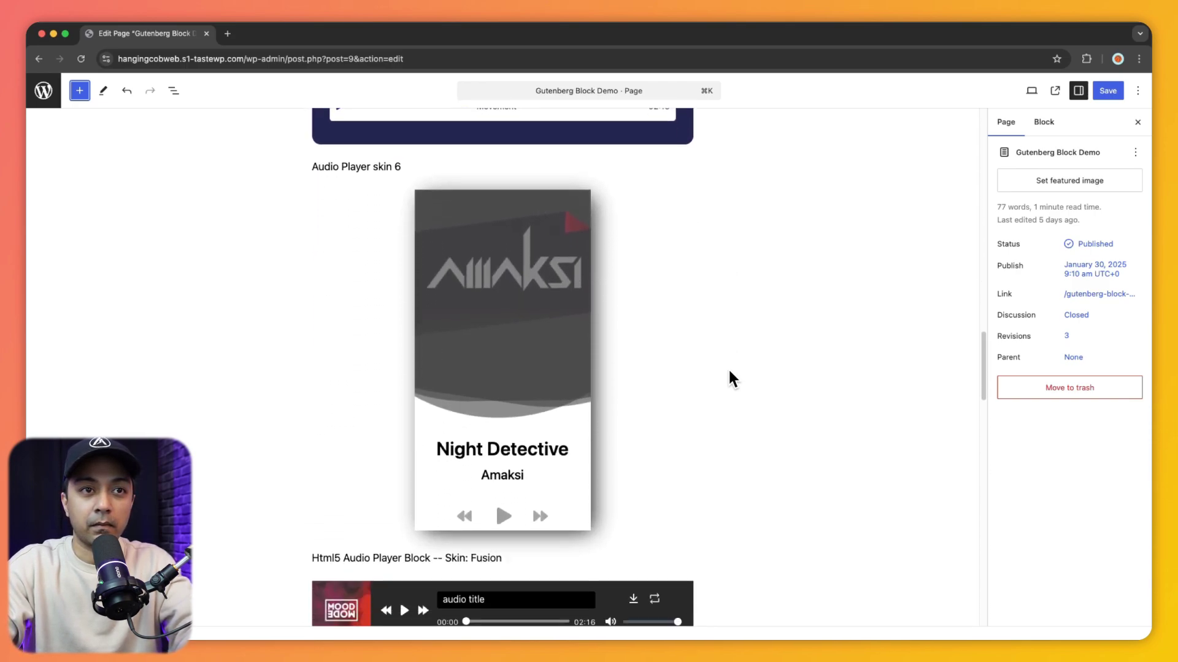
pyautogui.scroll(-17, 729, 371)
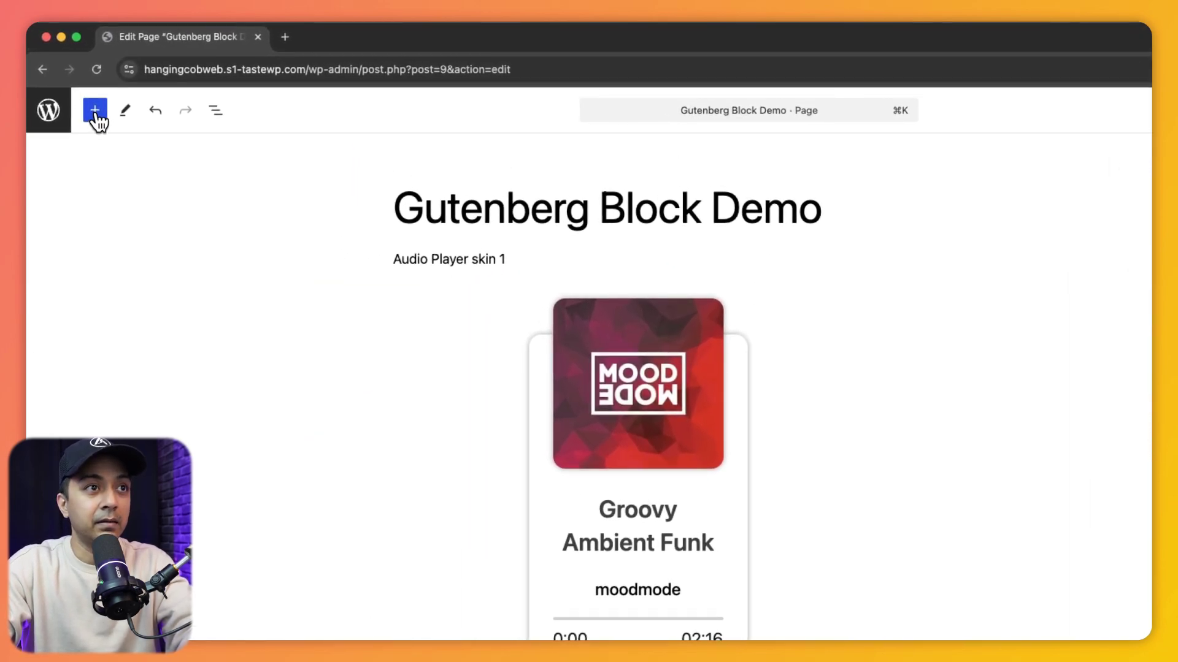
# - Search Elementor widgets for 'simple' and drag Simple Audio Player onto the page
pyautogui.click(95, 112)
pyautogui.scroll(-3, 158, 248)
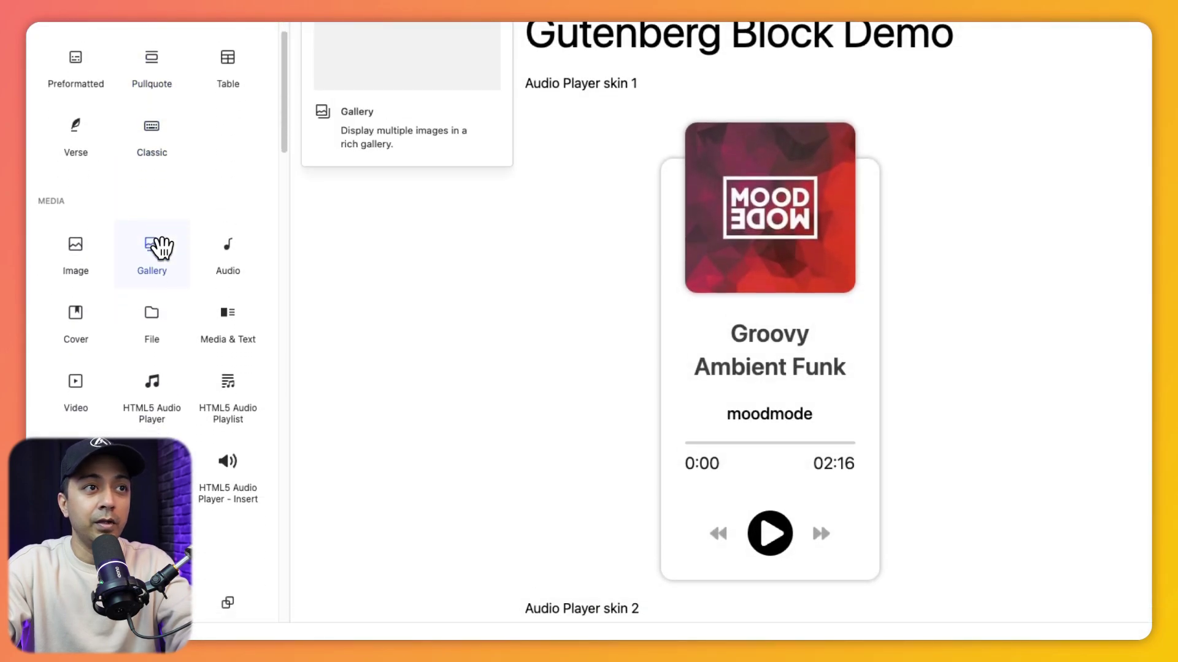
pyautogui.scroll(-2, 160, 247)
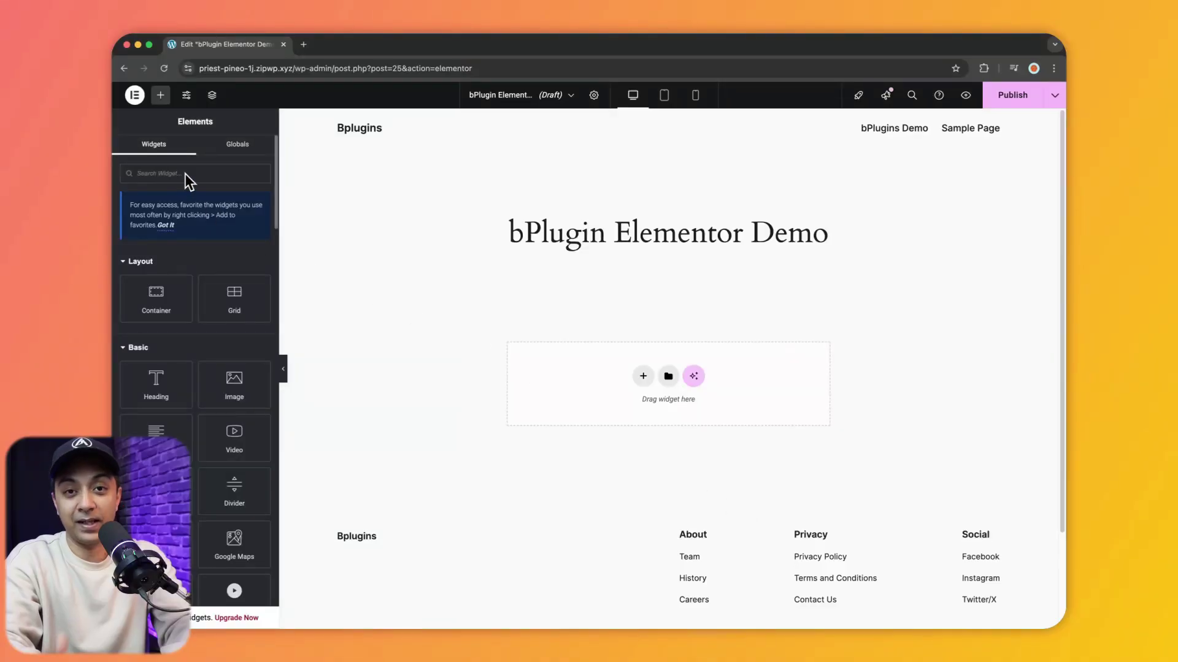
pyautogui.click(185, 174)
pyautogui.write('simple')
pyautogui.moveTo(244, 271); pyautogui.dragTo(609, 374)
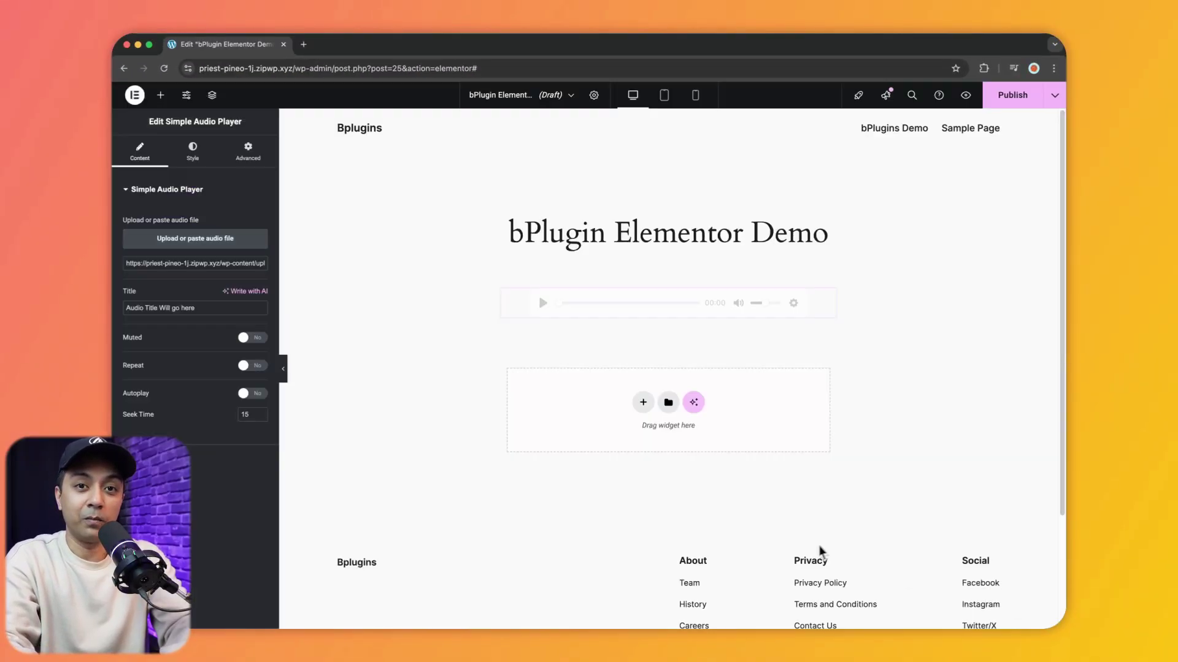
# - Turn on Repeat for the Simple Audio Player, expand Controls, and preview the page
pyautogui.click(260, 366)
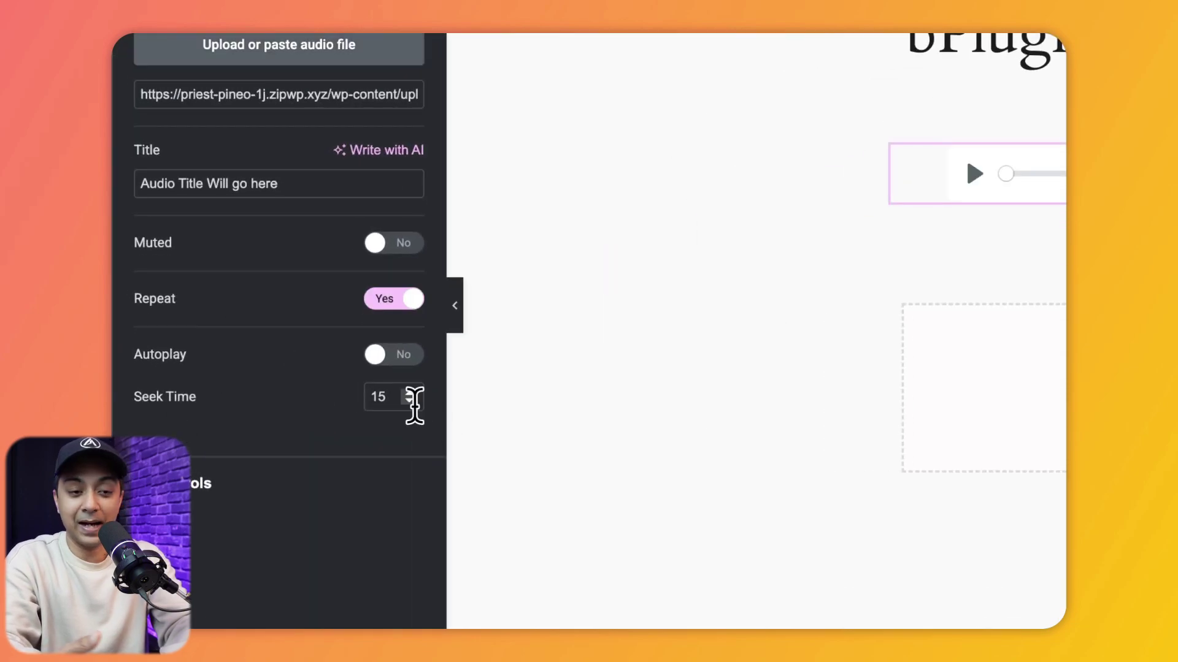
pyautogui.click(331, 483)
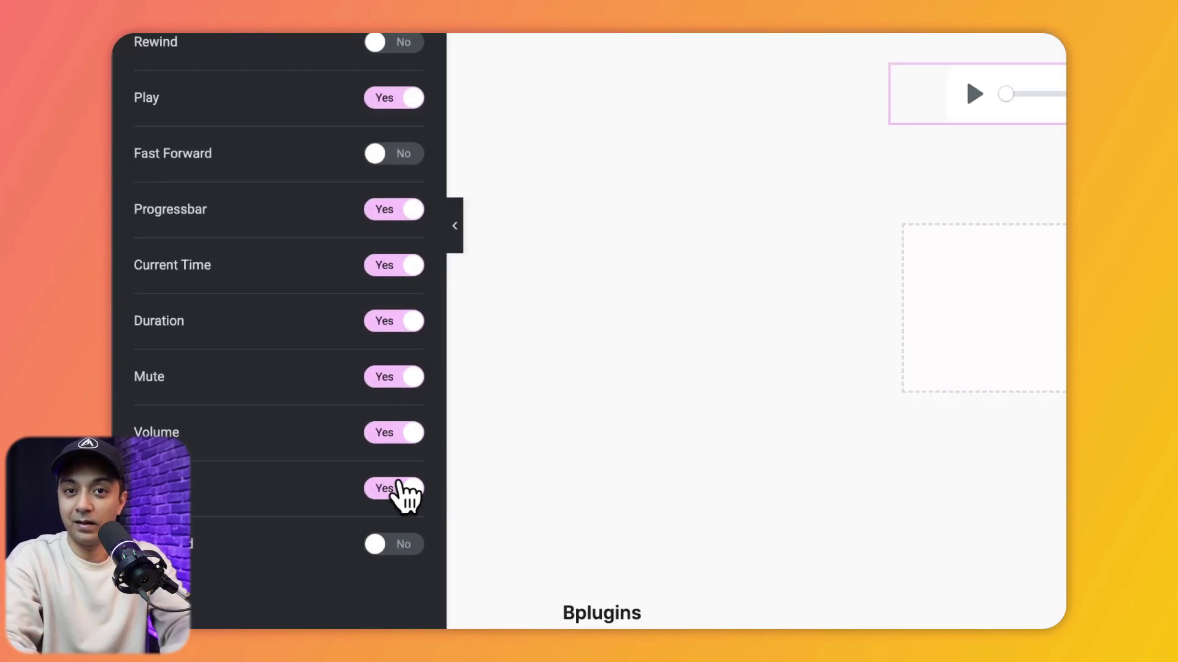
pyautogui.click(1015, 98)
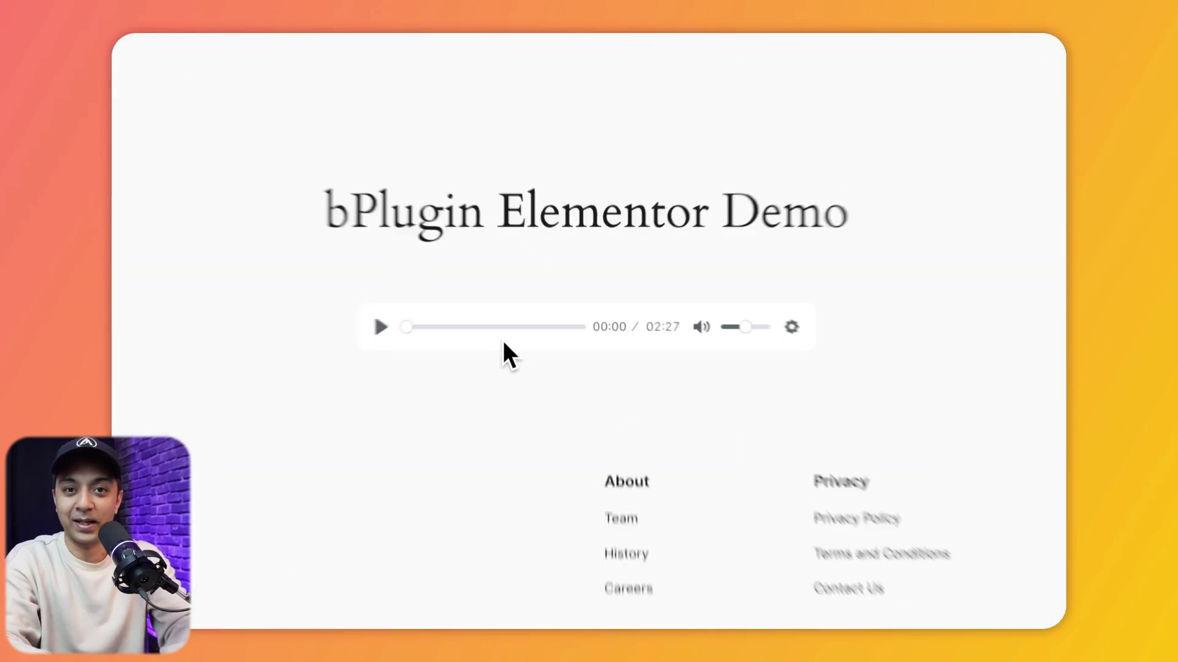